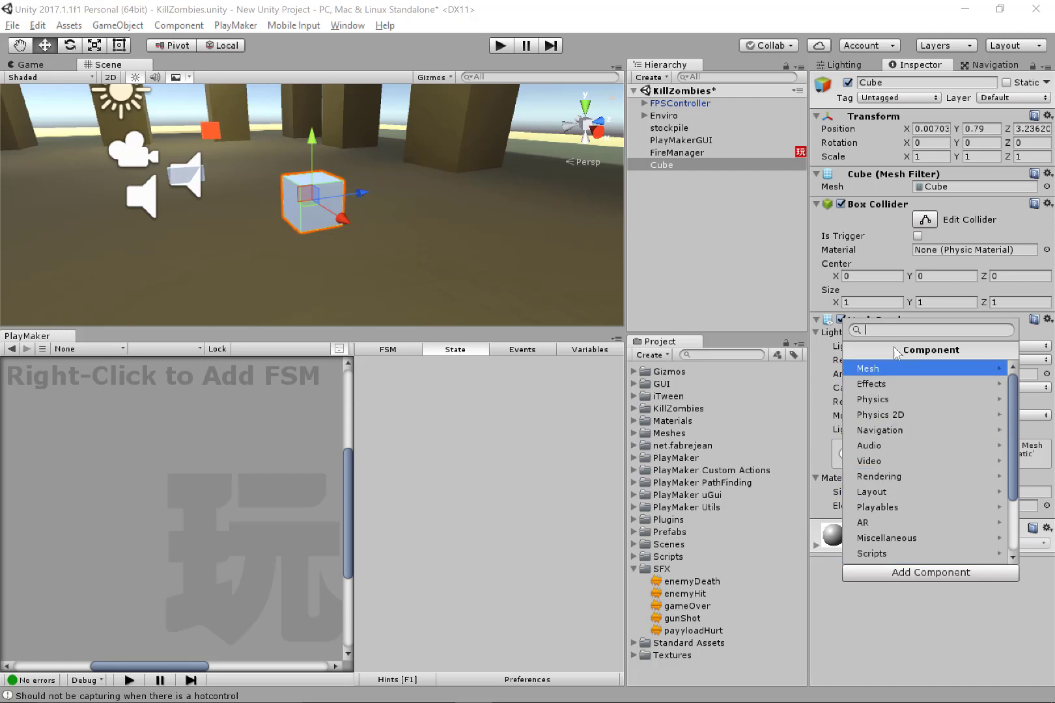
- Add a Nav Mesh Agent component to the Cube and review its settings
text(nav)
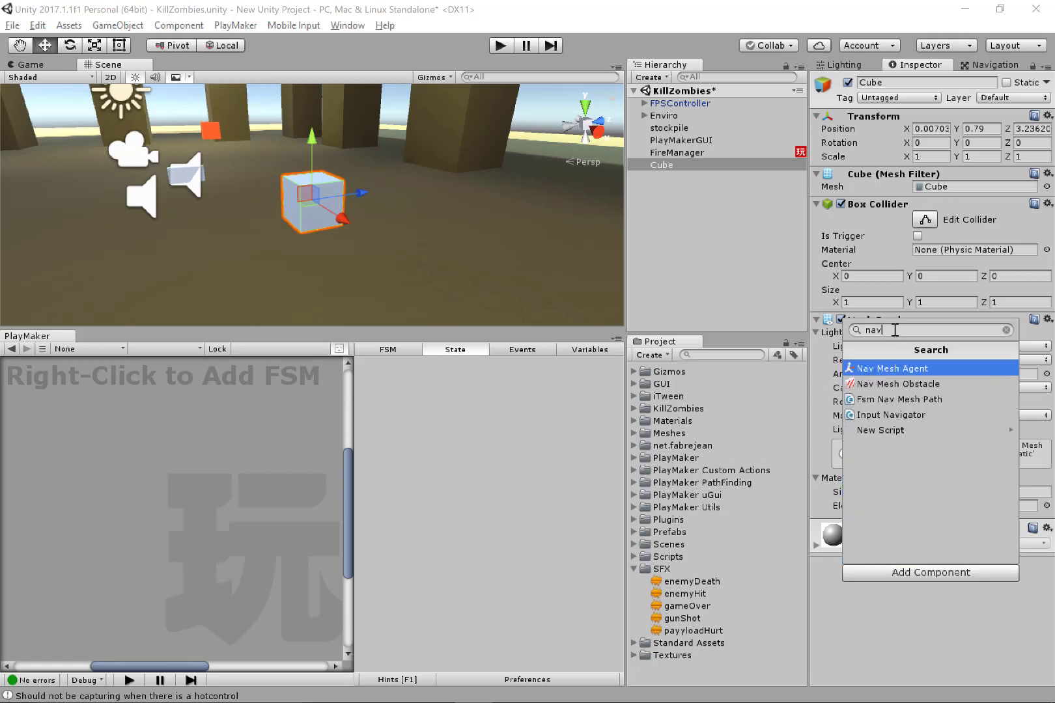
click(915, 369)
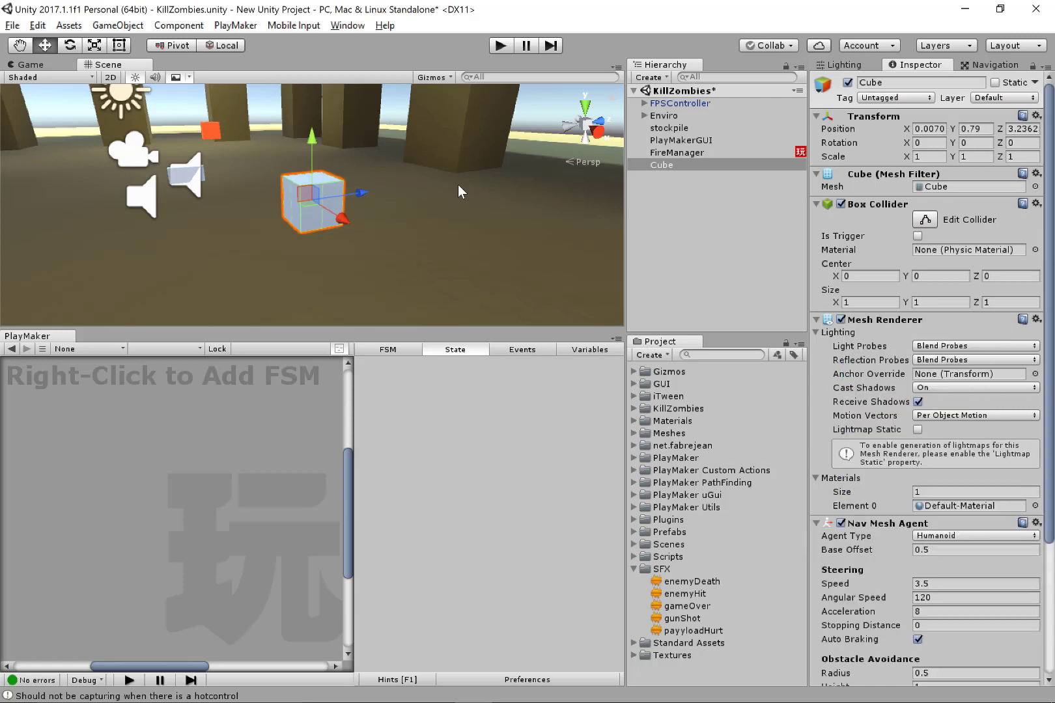
scroll(891, 491, down, 5)
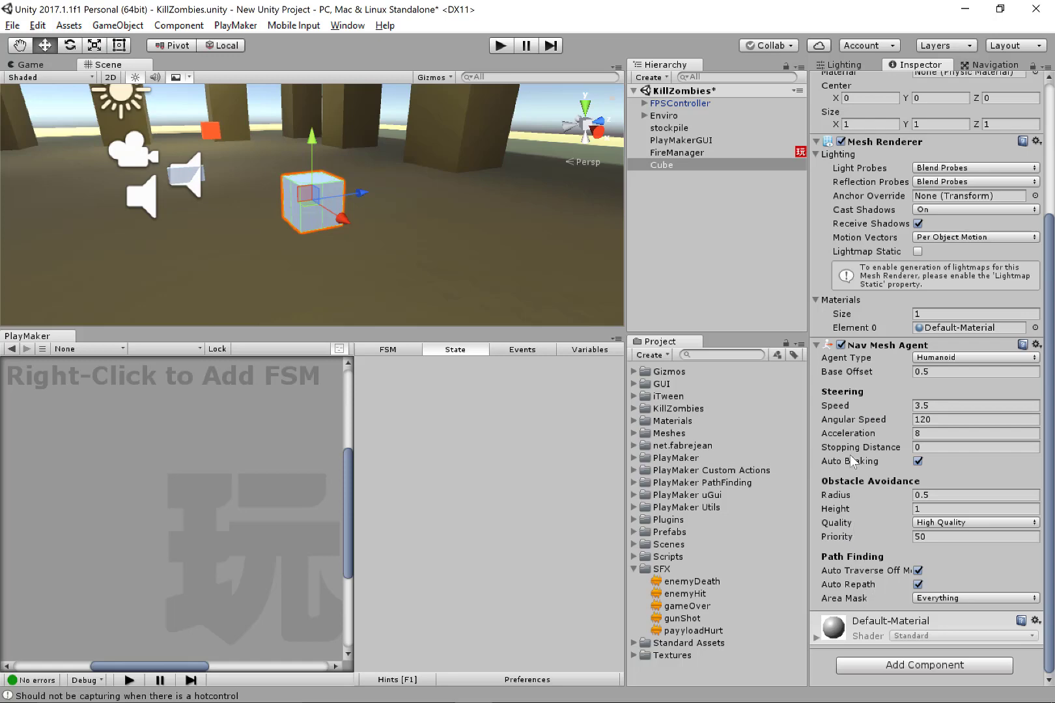
- Examine the environment's navmesh around the pillars, floor and outer edge, together with the navigation bake settings
click(254, 106)
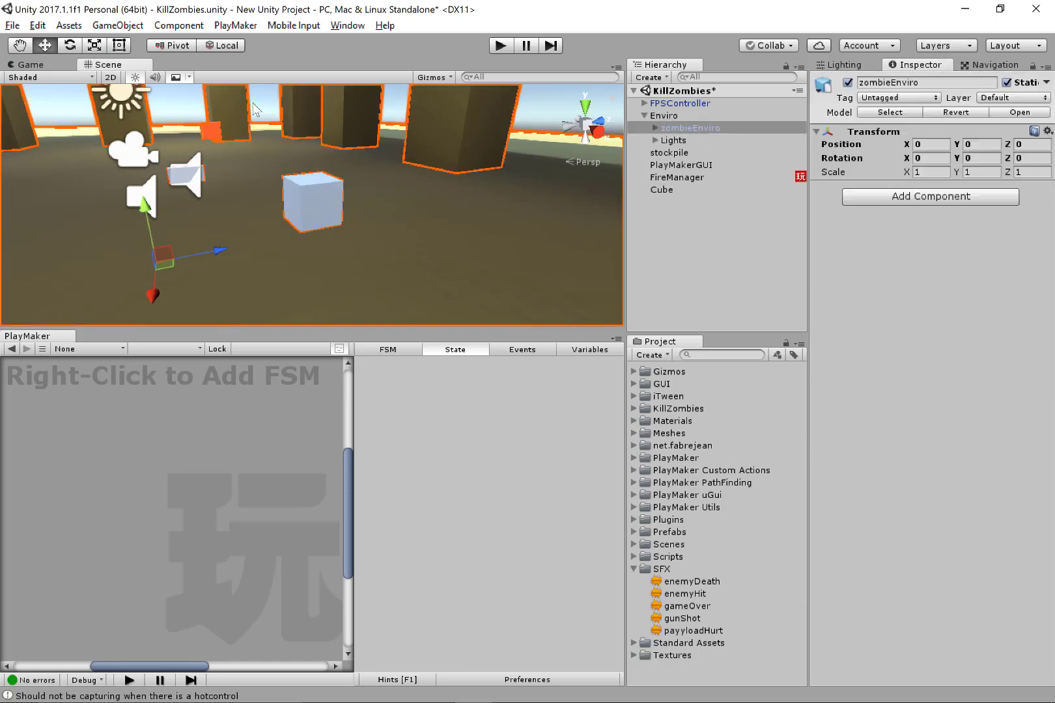
click(989, 65)
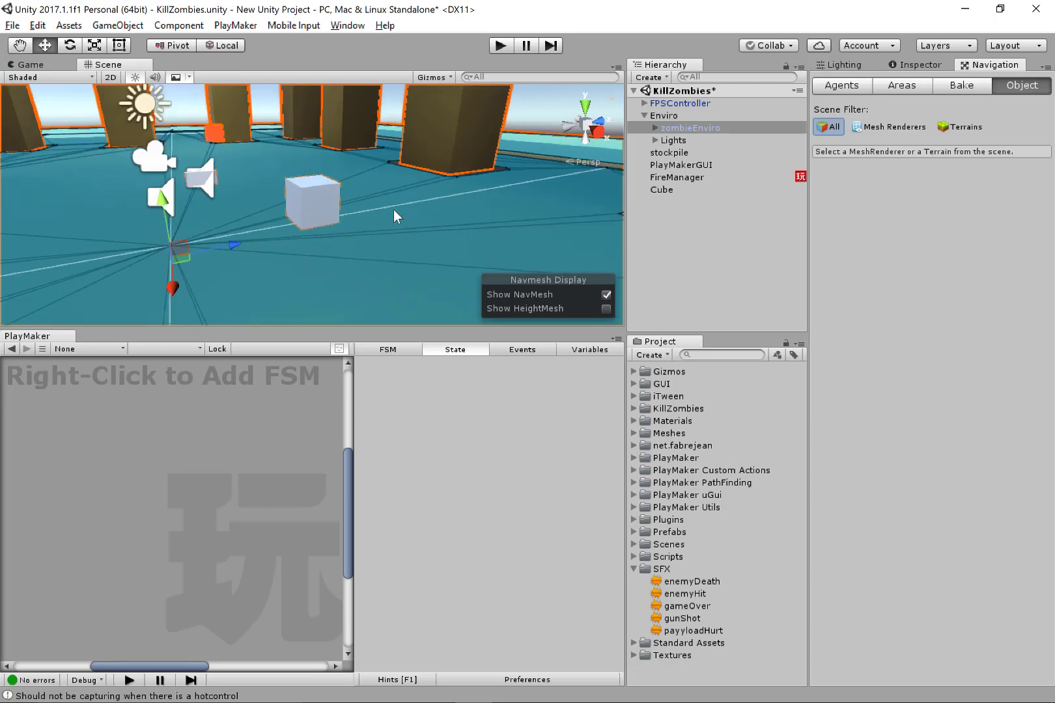
scroll(391, 209, down, 5)
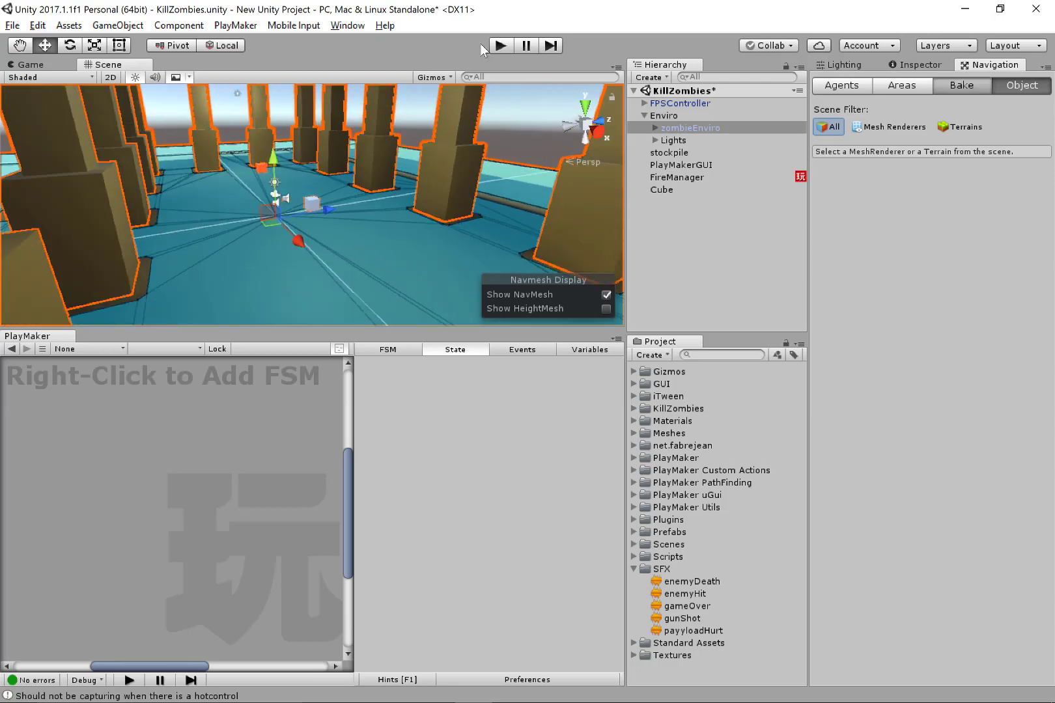
click(962, 85)
middle_drag(194, 182, 261, 170)
scroll(262, 170, down, 3)
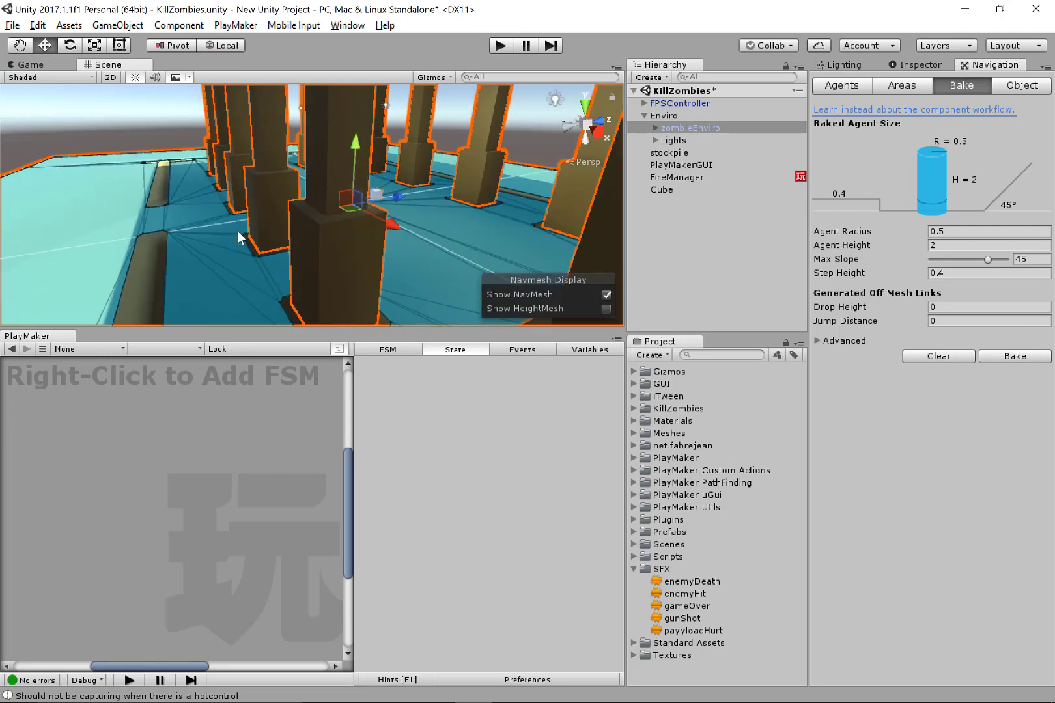
middle_drag(237, 230, 159, 179)
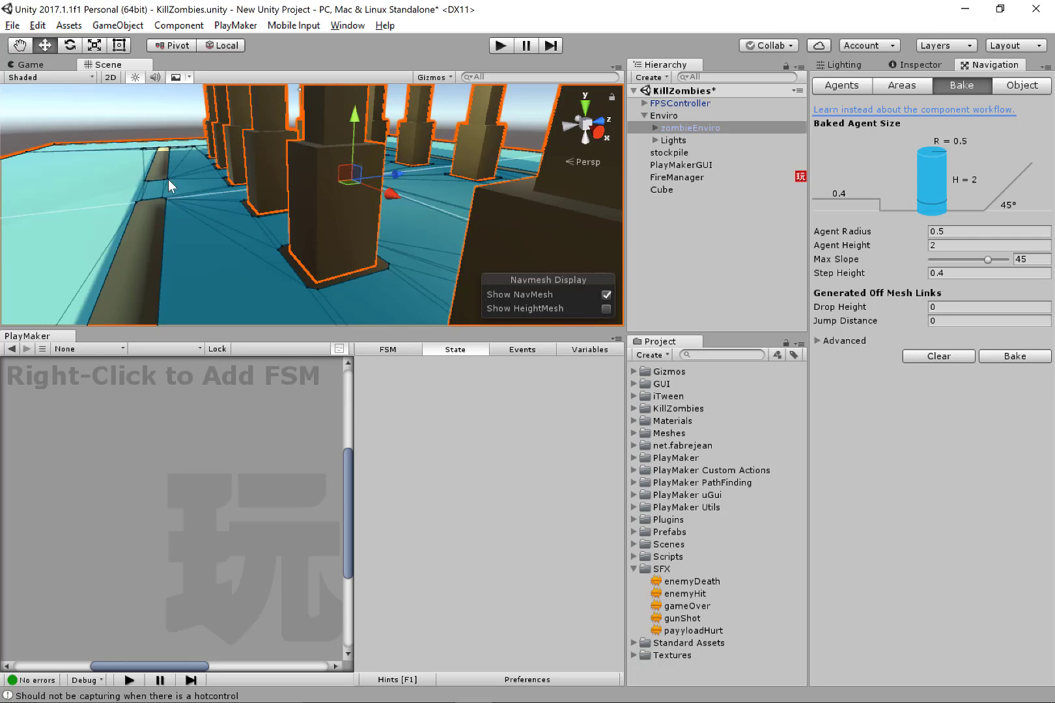
middle_drag(416, 198, 343, 196)
scroll(328, 193, up, 3)
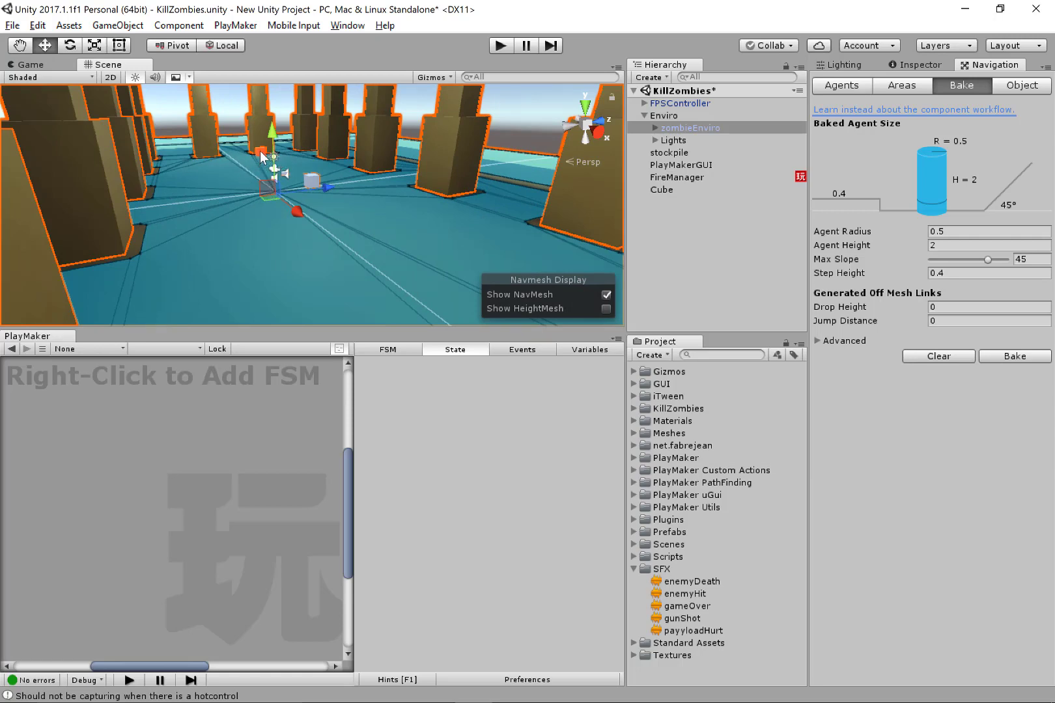
middle_drag(241, 173, 357, 176)
scroll(302, 201, down, 3)
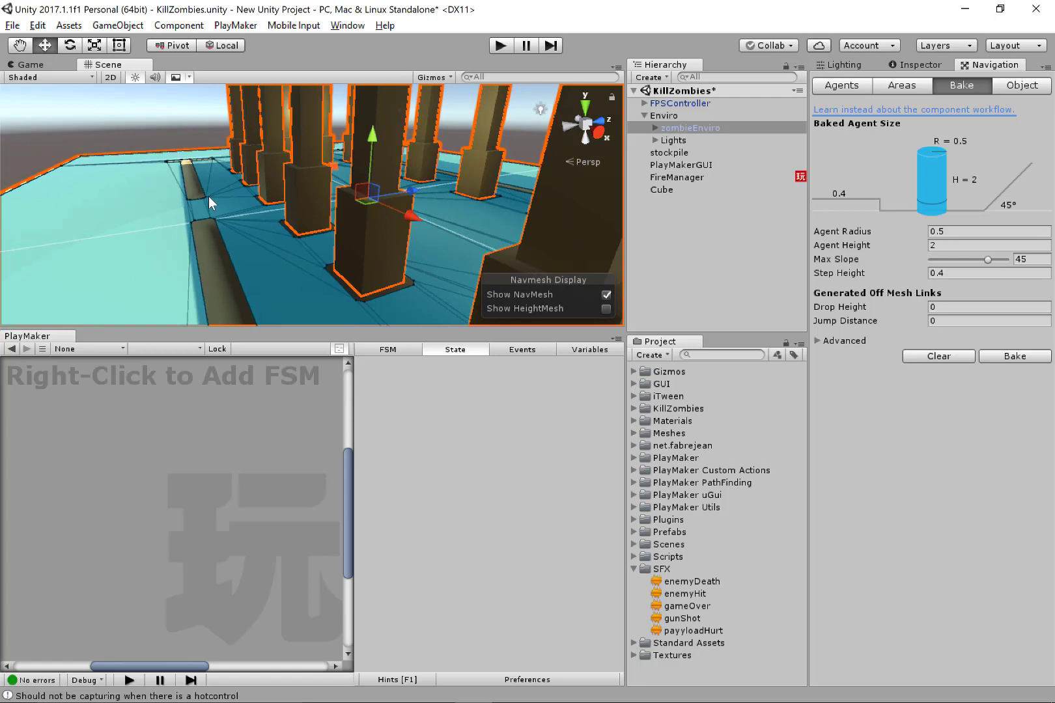
- Temporarily enable the zombieEnviro's outerwall and innerWalls to inspect the wall openings, and disable them again
click(655, 129)
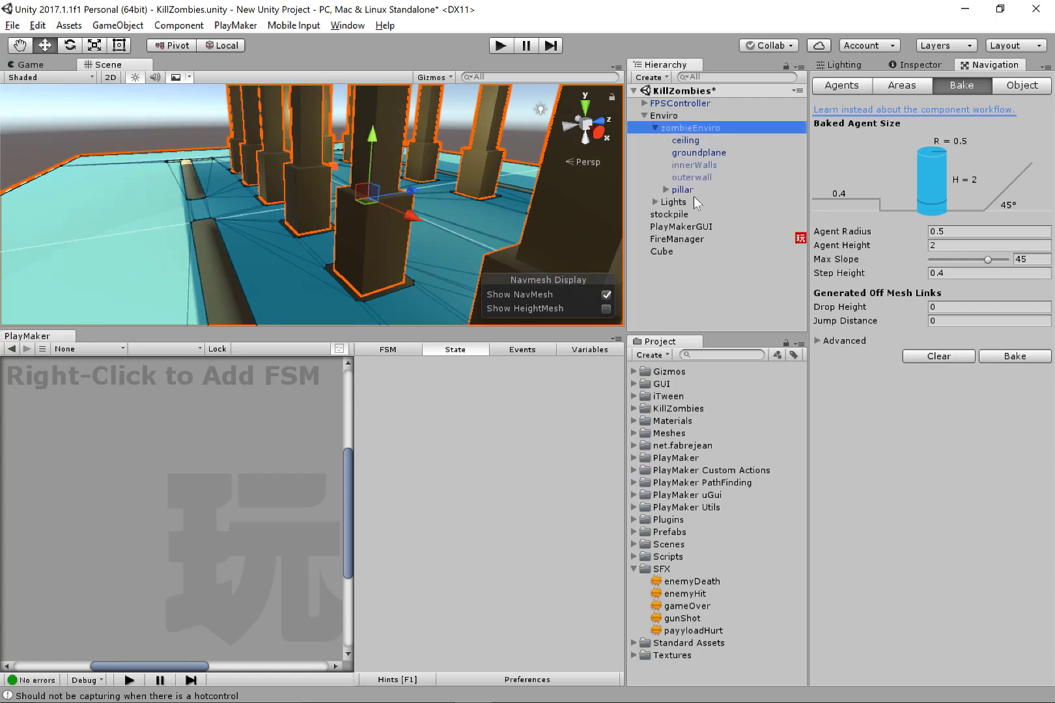
click(687, 177)
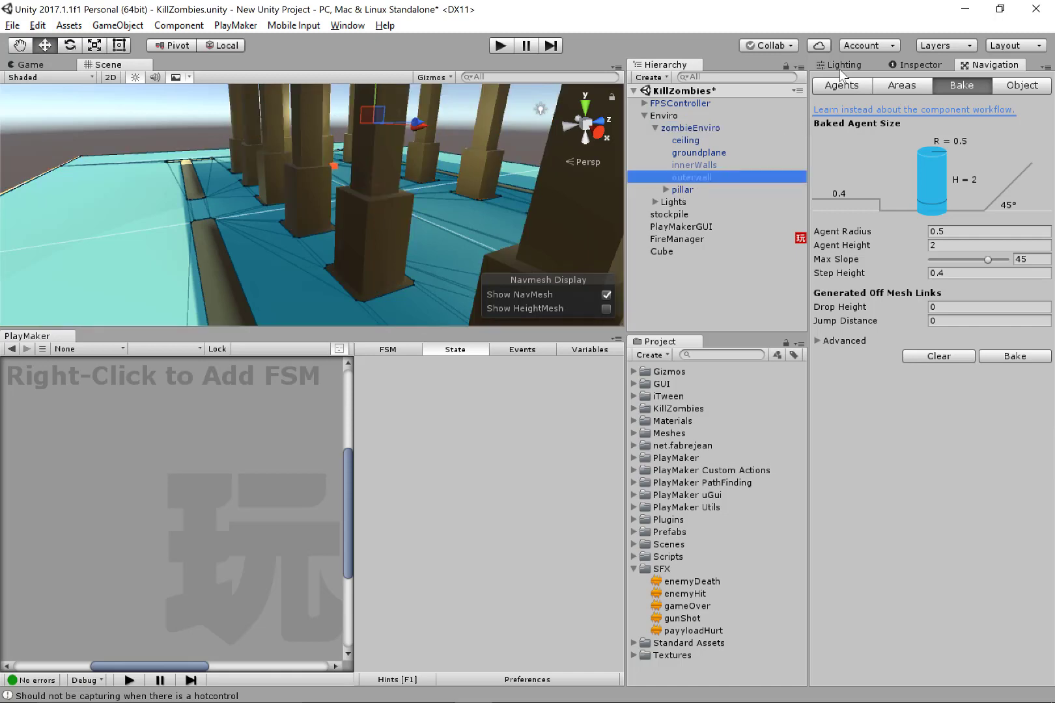
click(915, 65)
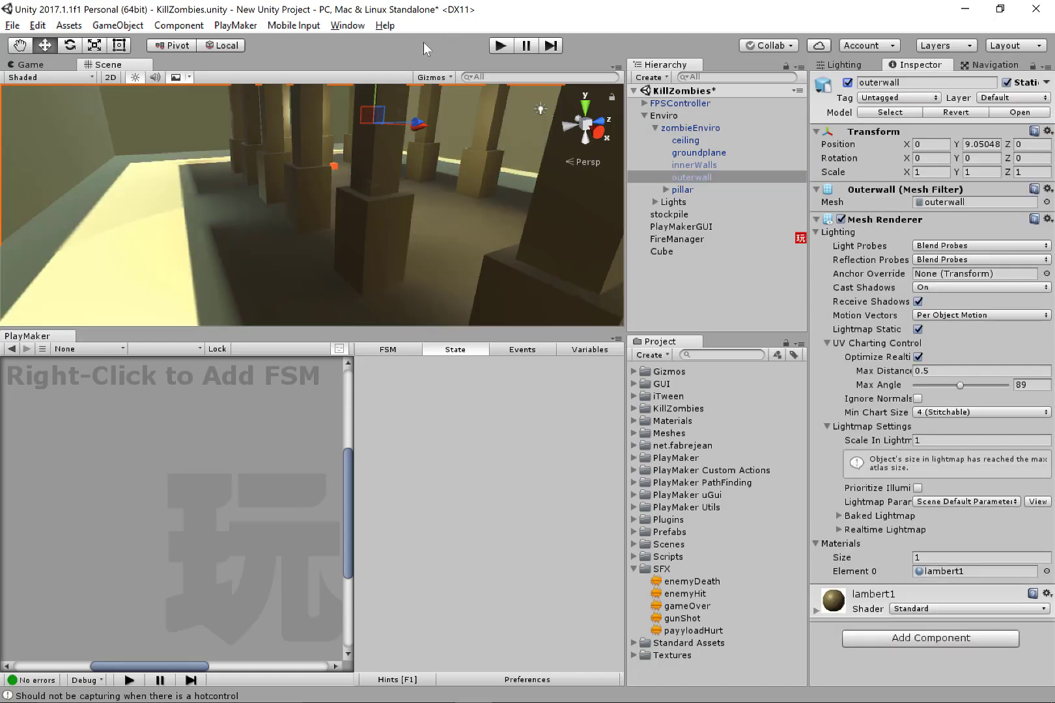
click(719, 164)
click(847, 82)
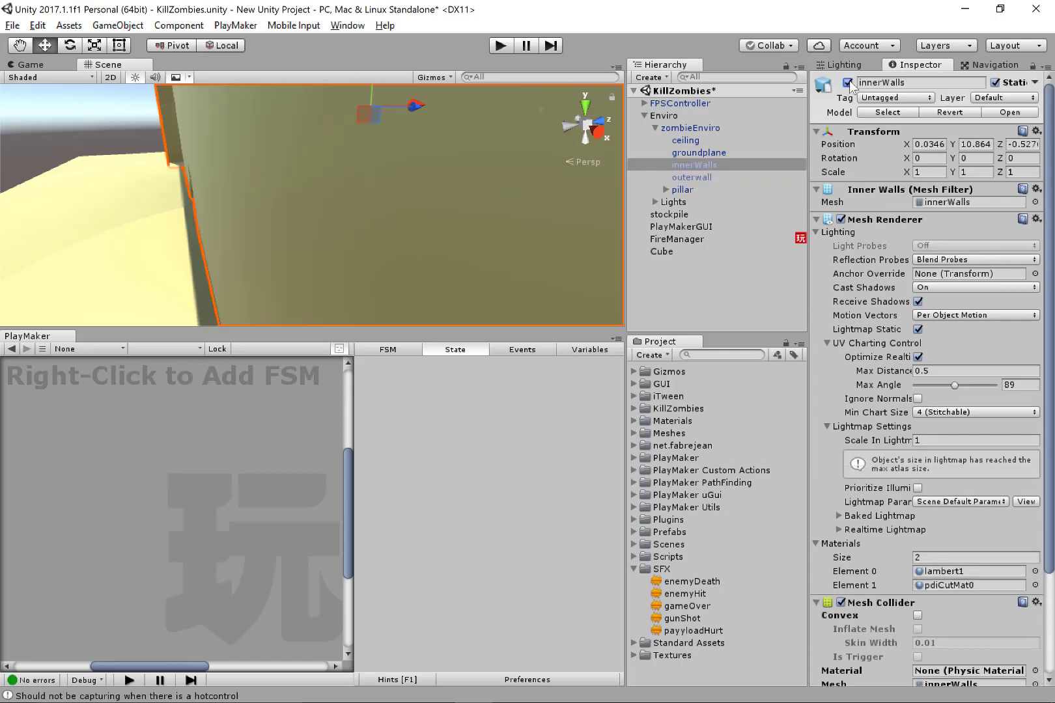
alt+drag(486, 182, 306, 170)
alt+right_drag(307, 170, 341, 172)
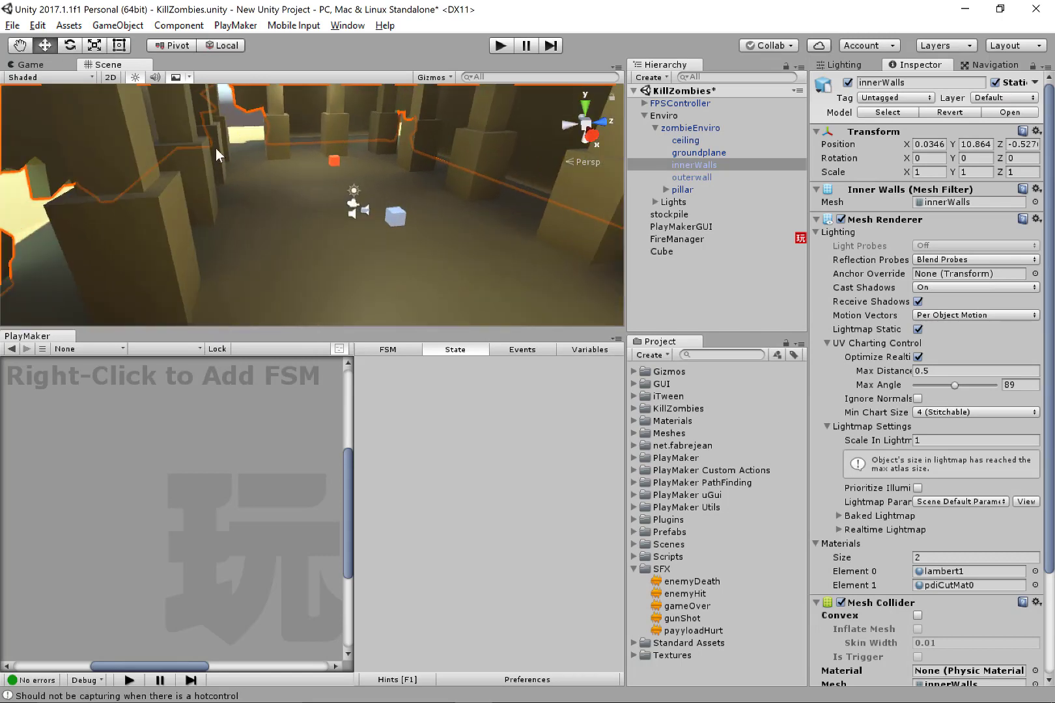
alt+drag(308, 135, 401, 142)
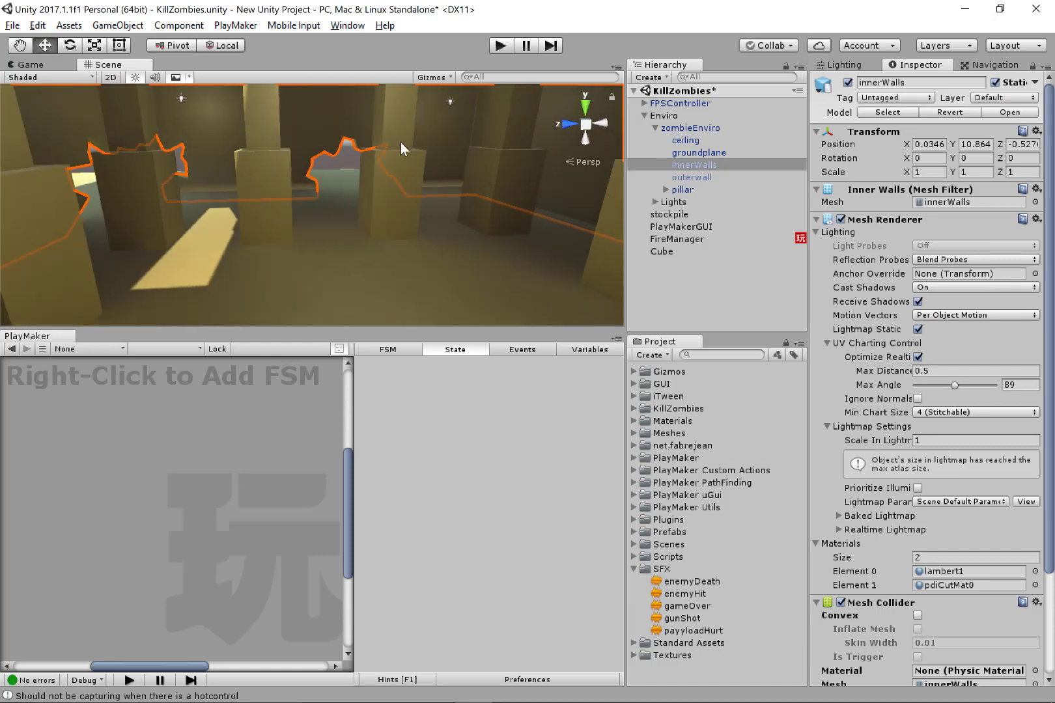
click(847, 83)
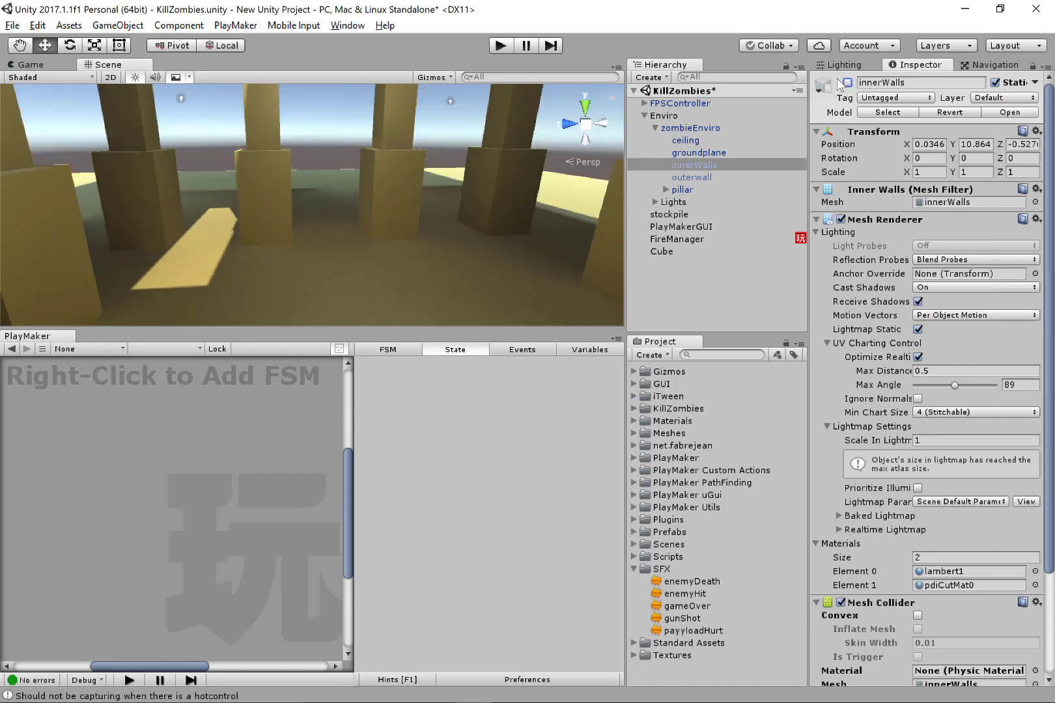
- Rename the Cube as zombie and add a PlayMaker FSM to it
click(433, 229)
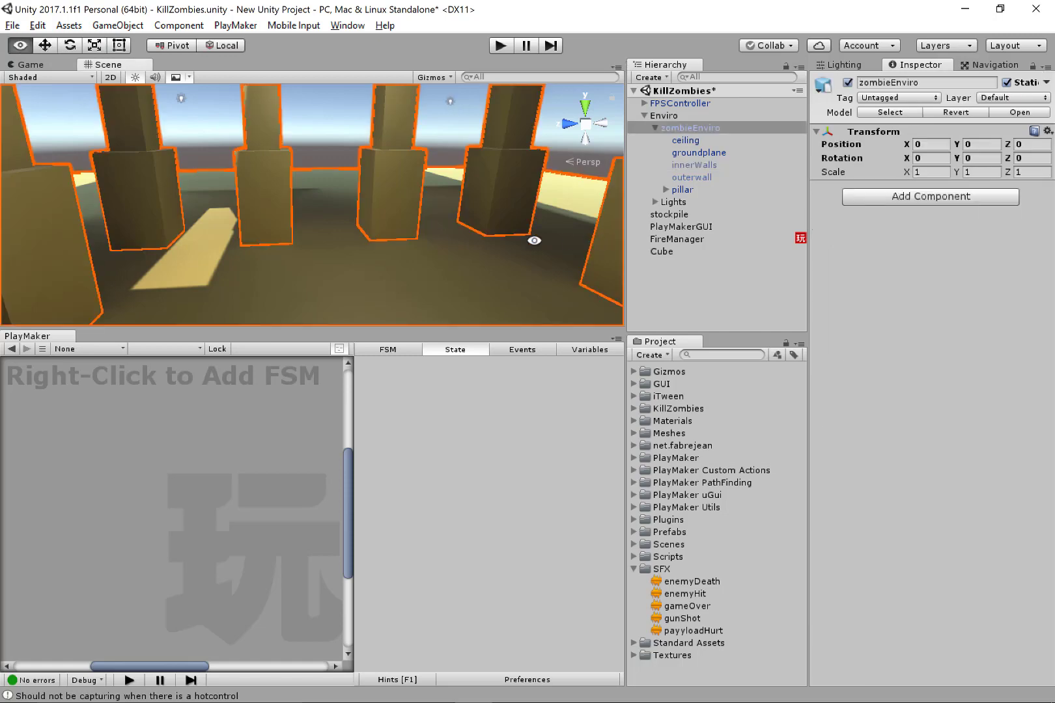
alt+drag(534, 241, 412, 193)
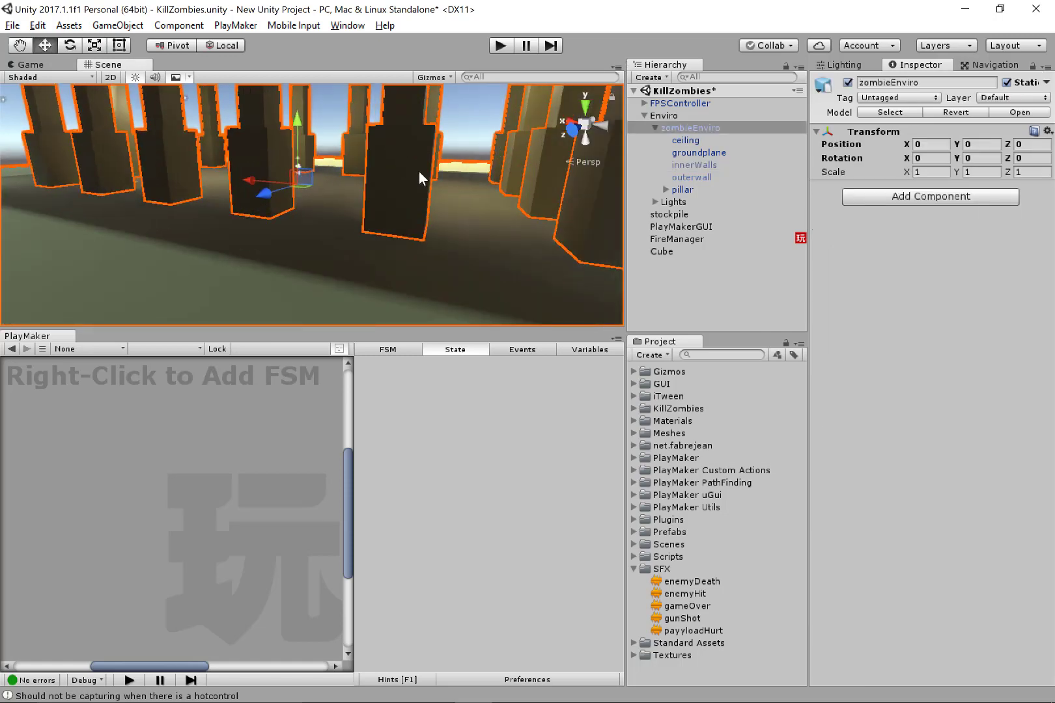
click(689, 253)
click(691, 253)
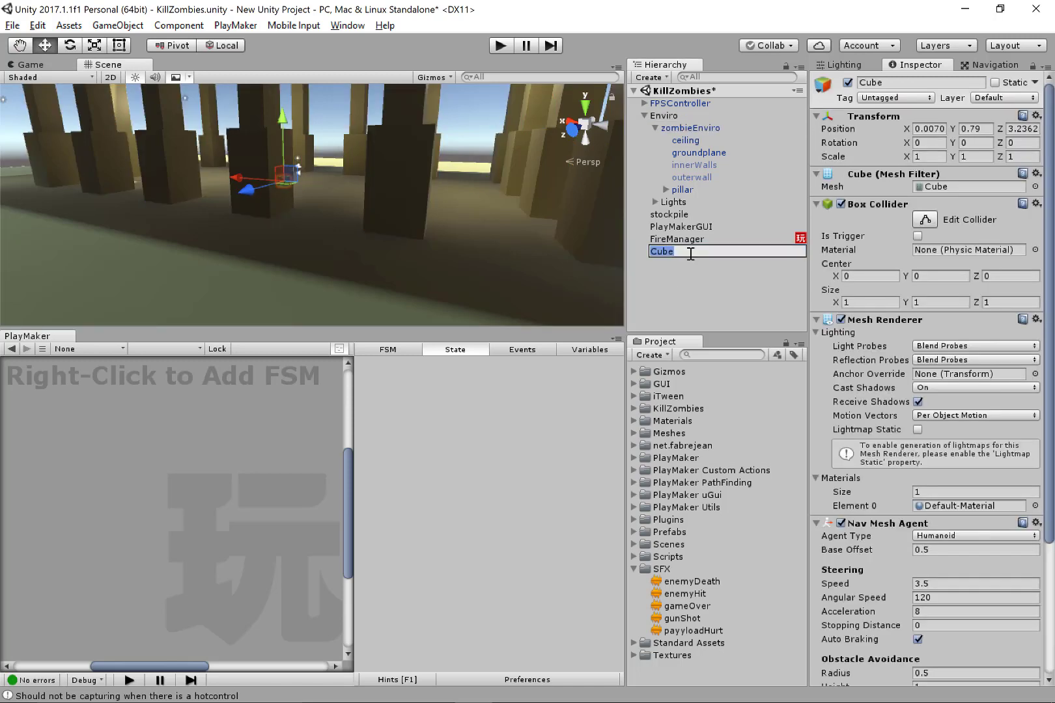
text(zombie)
key(Return)
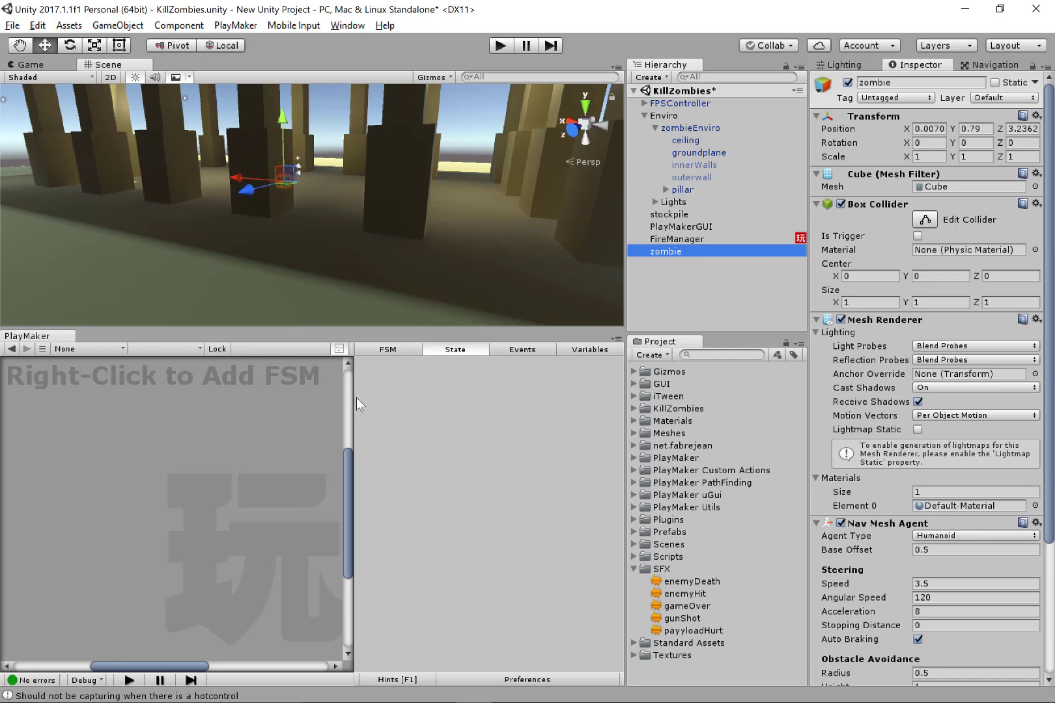
right_click(123, 434)
click(144, 443)
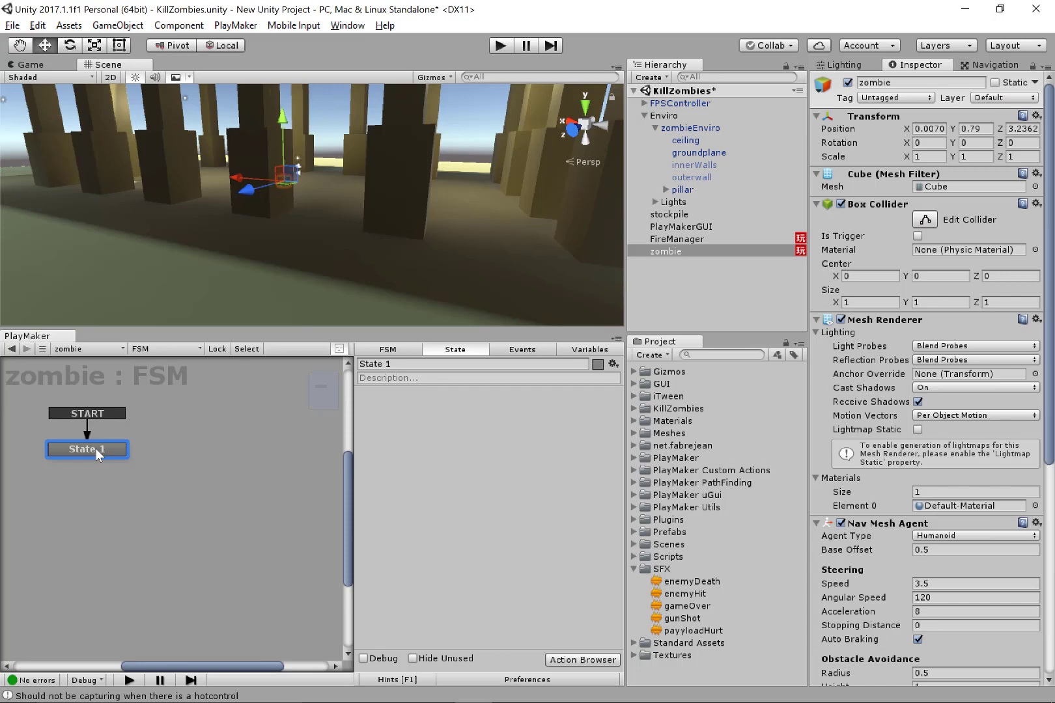
- Add the NavMeshAgent action Set Agent Destination As Game Object to State 1 of the zombie's FSM
click(582, 659)
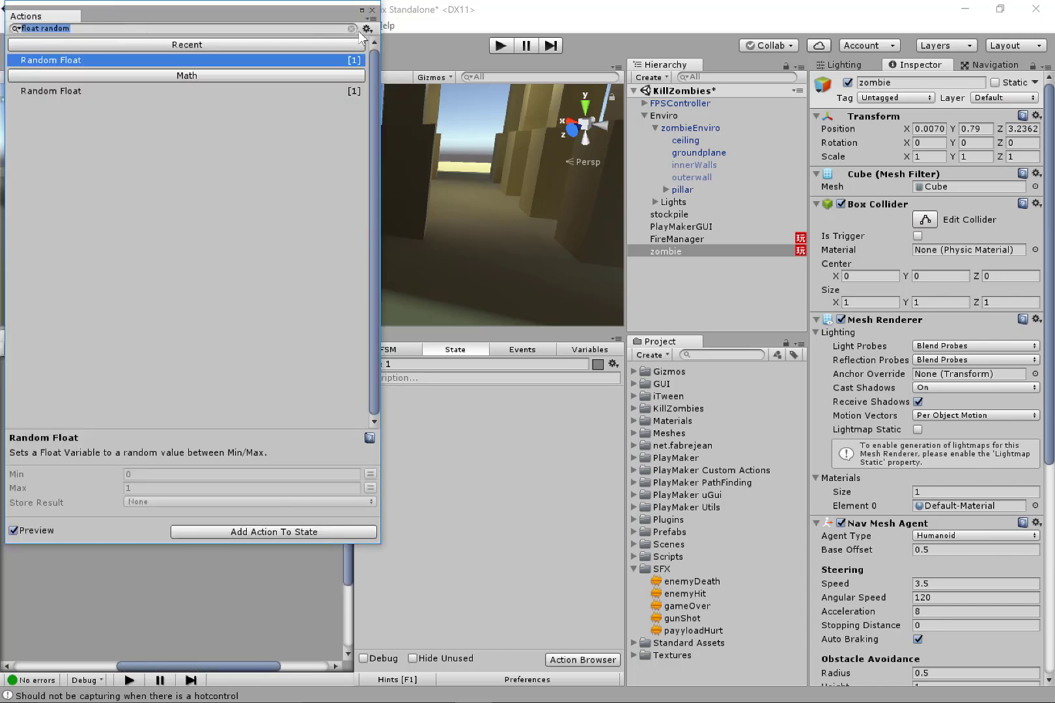
key(BackSpace)
scroll(253, 294, down, 10)
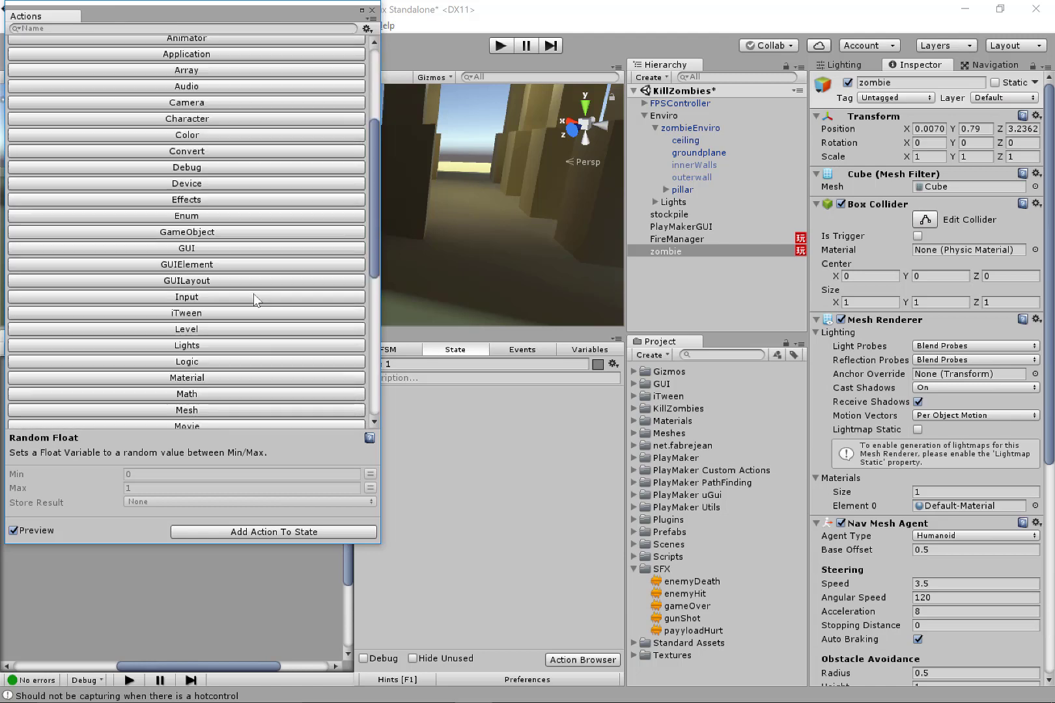
click(226, 273)
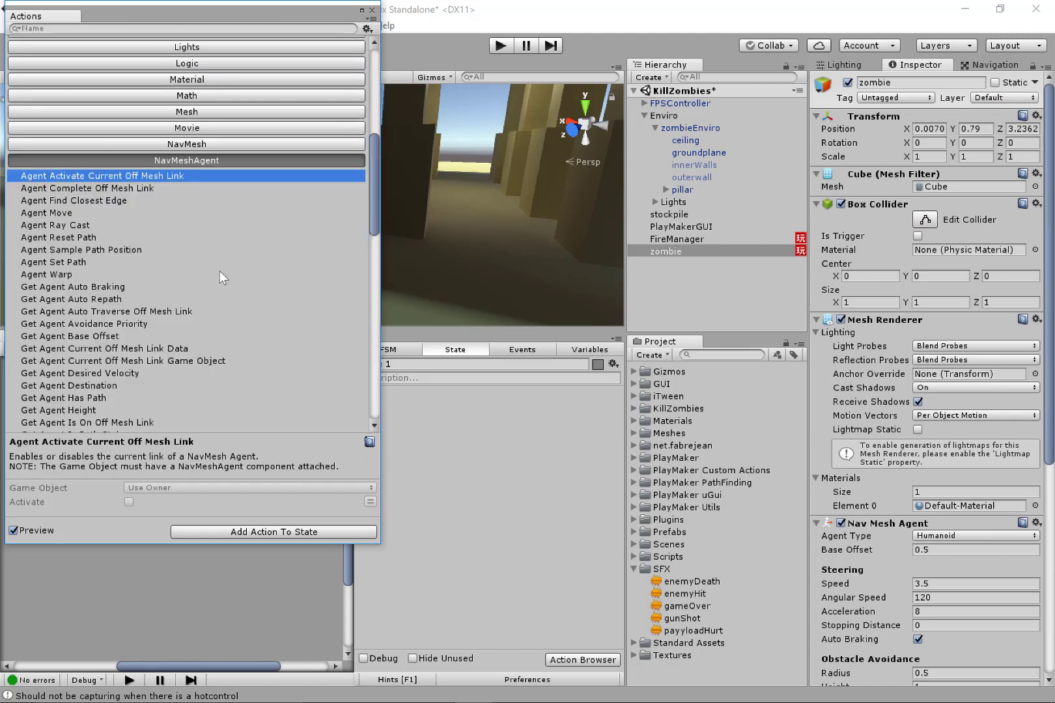
scroll(220, 270, down, 12)
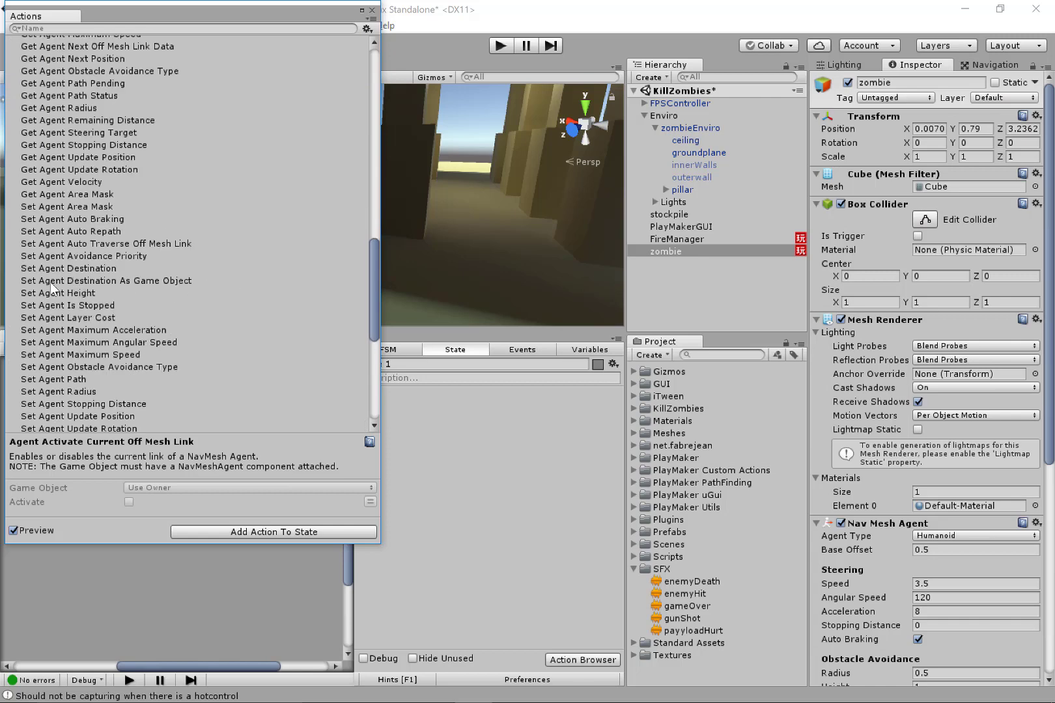
click(111, 282)
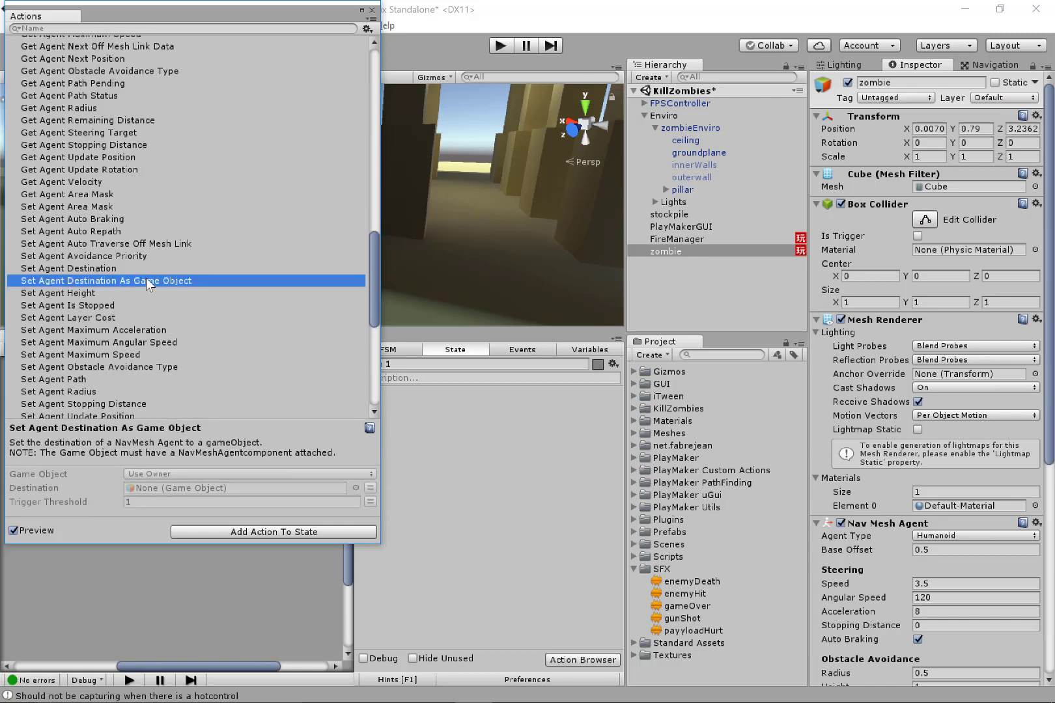
key(Return)
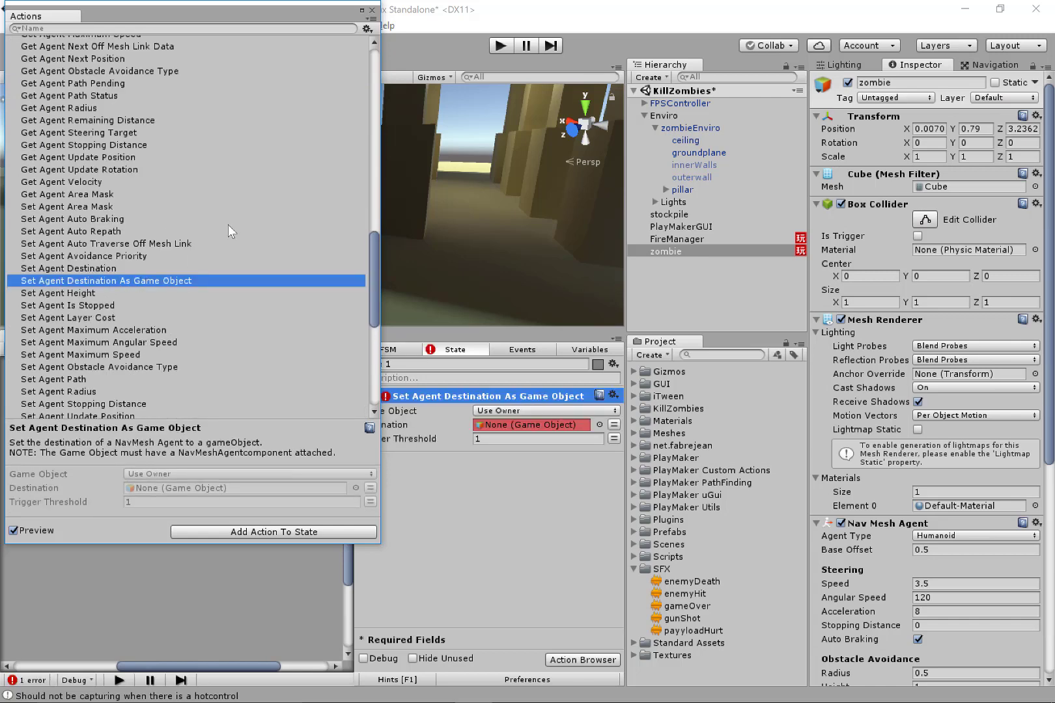
click(372, 10)
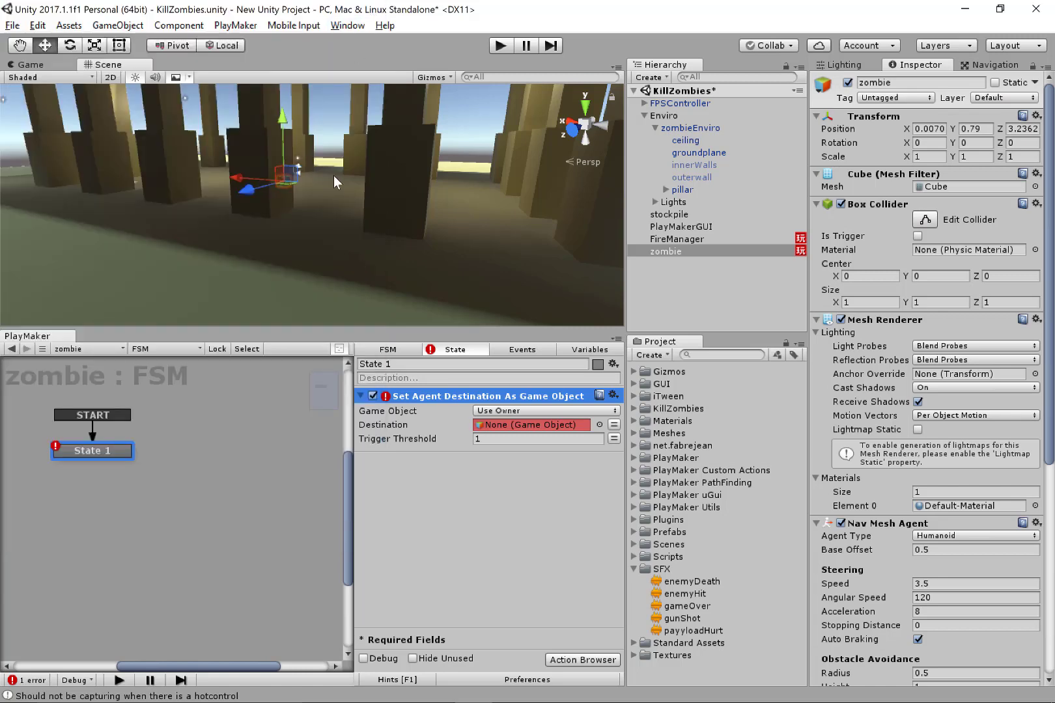
- Examine where the stockpile cube lies relative to the zombie cube in the scene
alt+drag(334, 175, 404, 248)
alt+right_drag(404, 248, 287, 226)
alt+right_drag(143, 113, 307, 241)
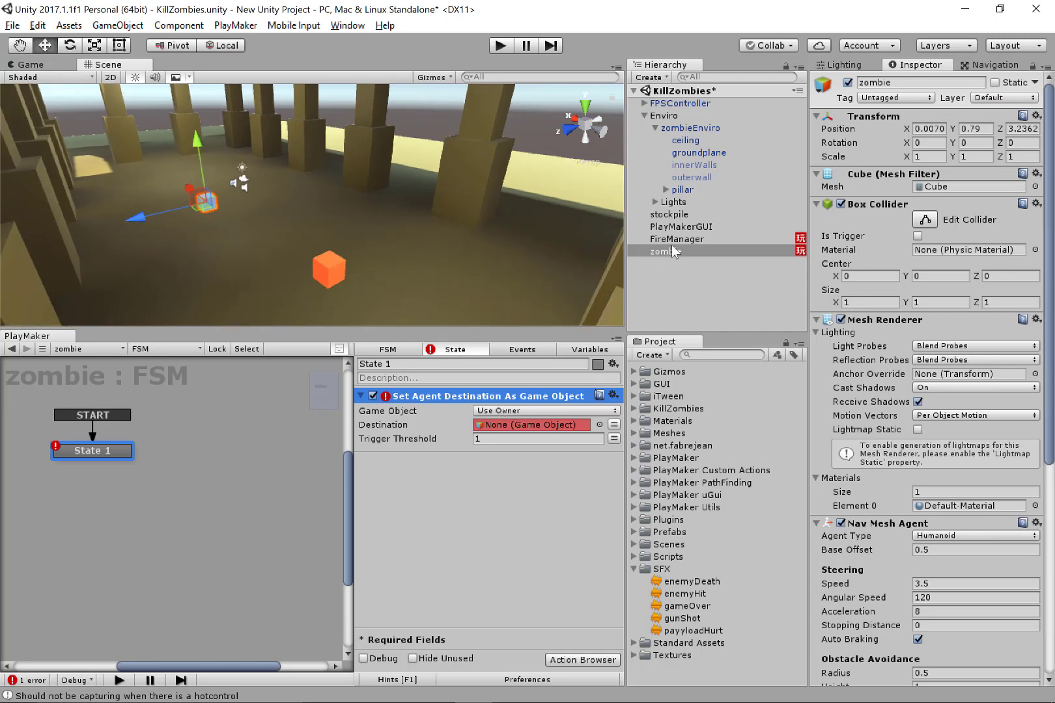
click(689, 214)
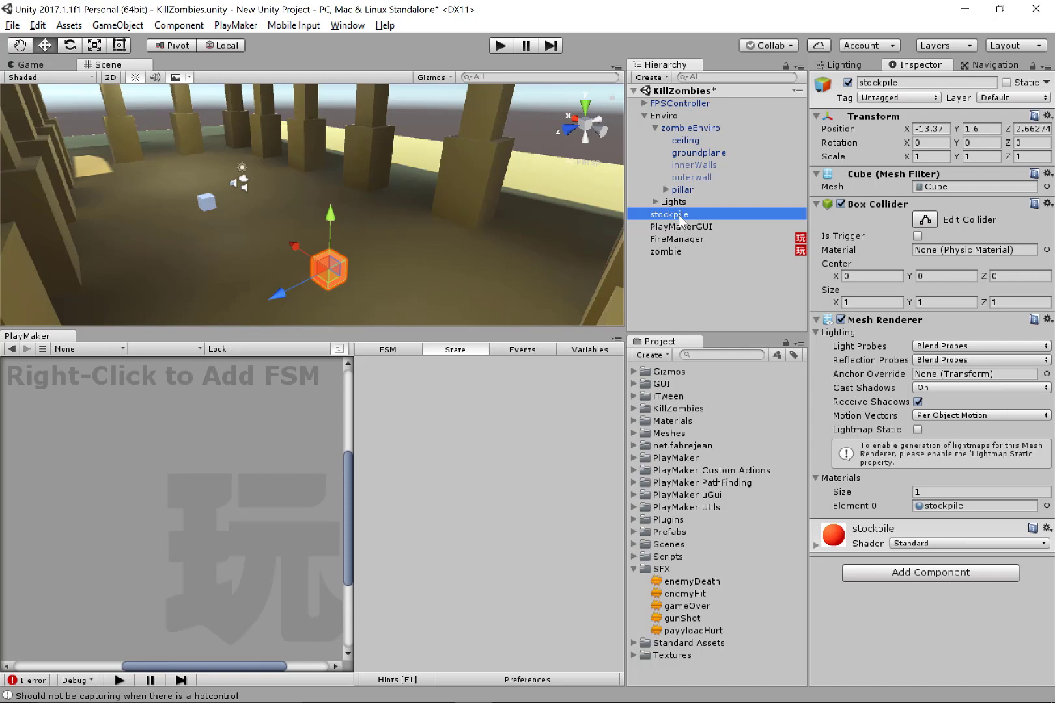
click(683, 247)
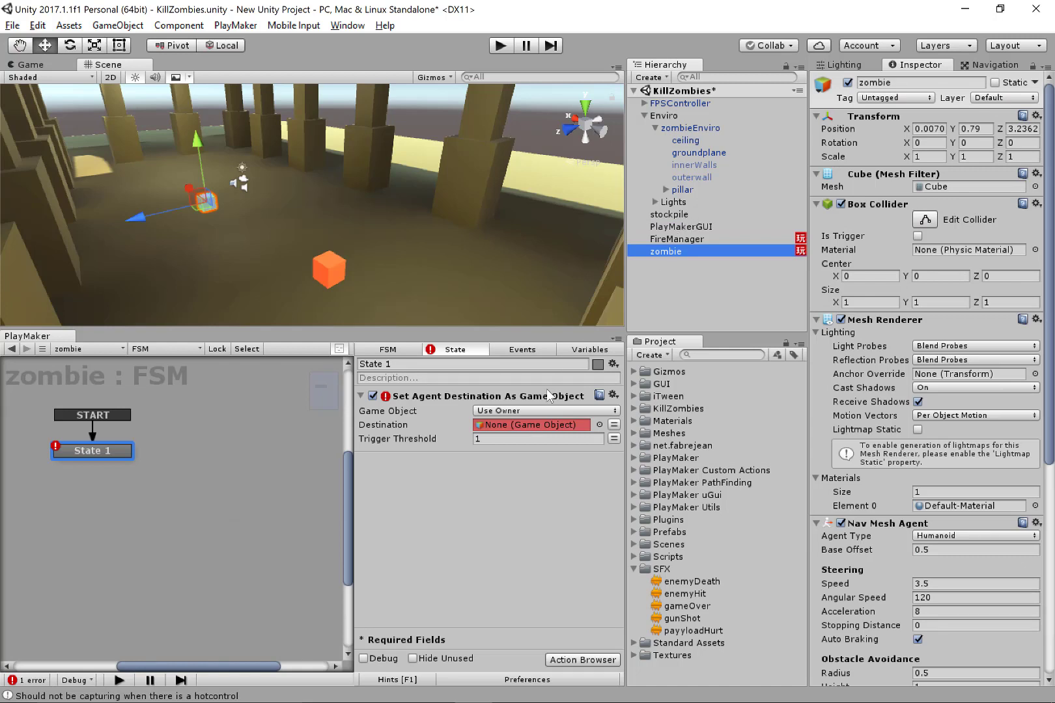
middle_drag(364, 269, 370, 255)
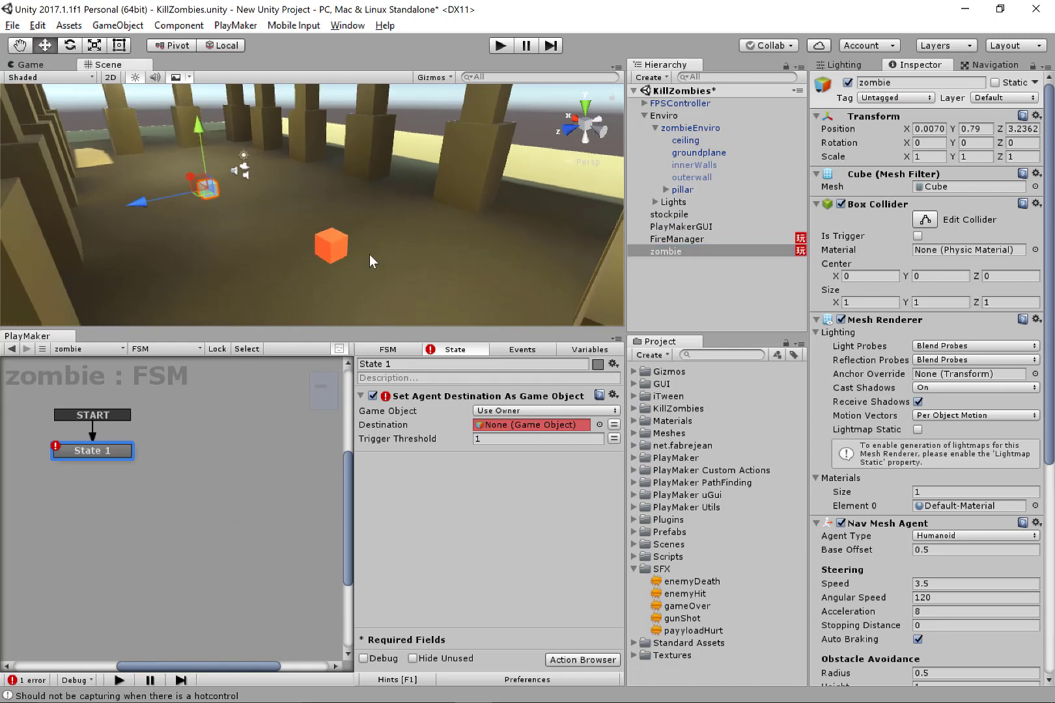
scroll(370, 254, up, 3)
scroll(369, 254, down, 2)
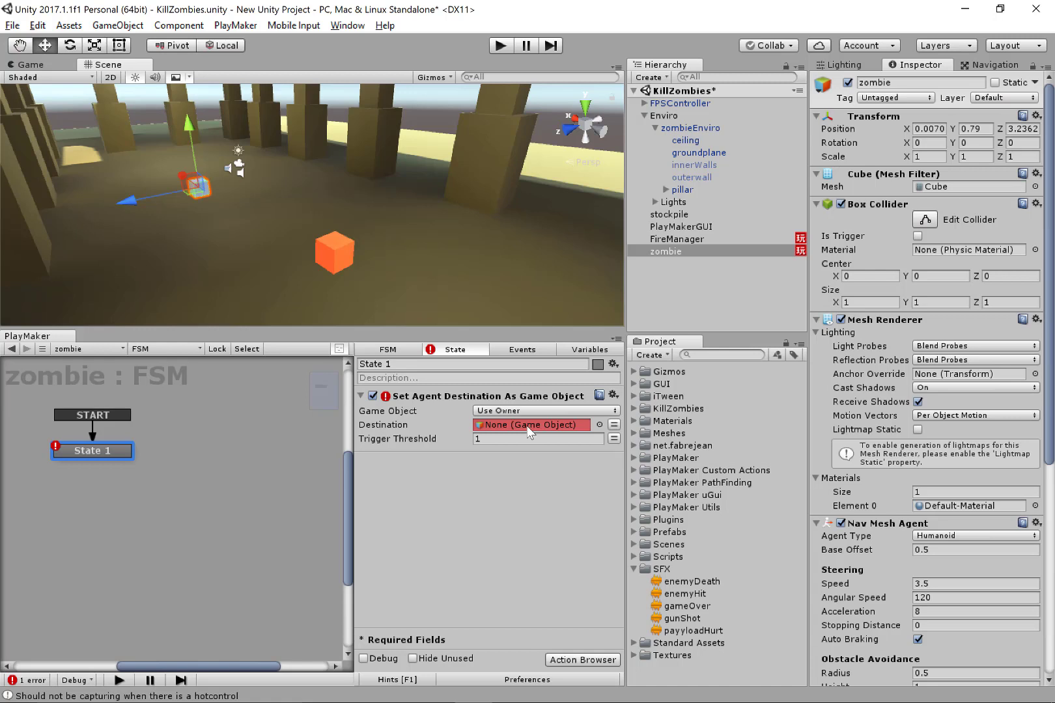
- Add a Find Game Object action to State 1, ahead of the Set Agent Destination As Game Object action
key(grave)
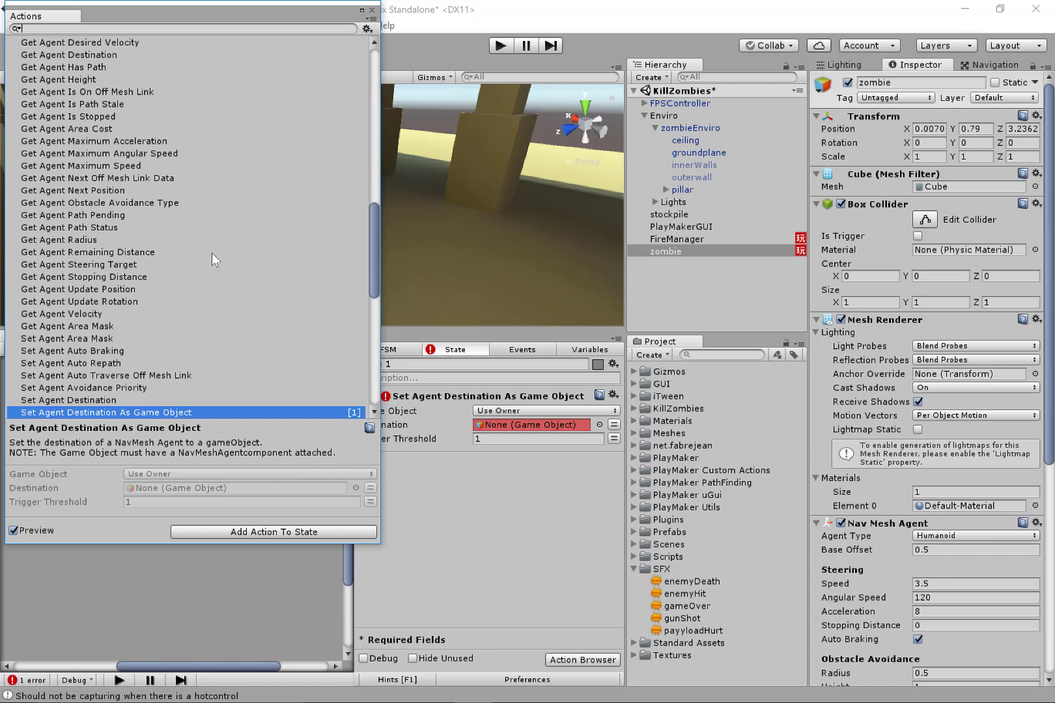
text(game)
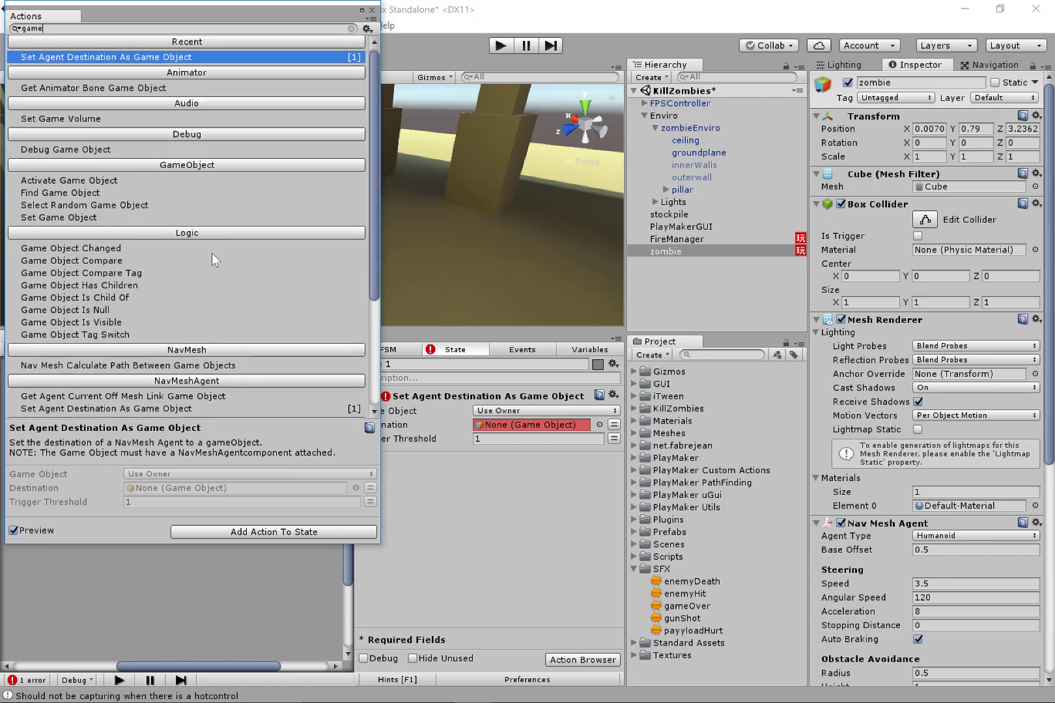
text( obje)
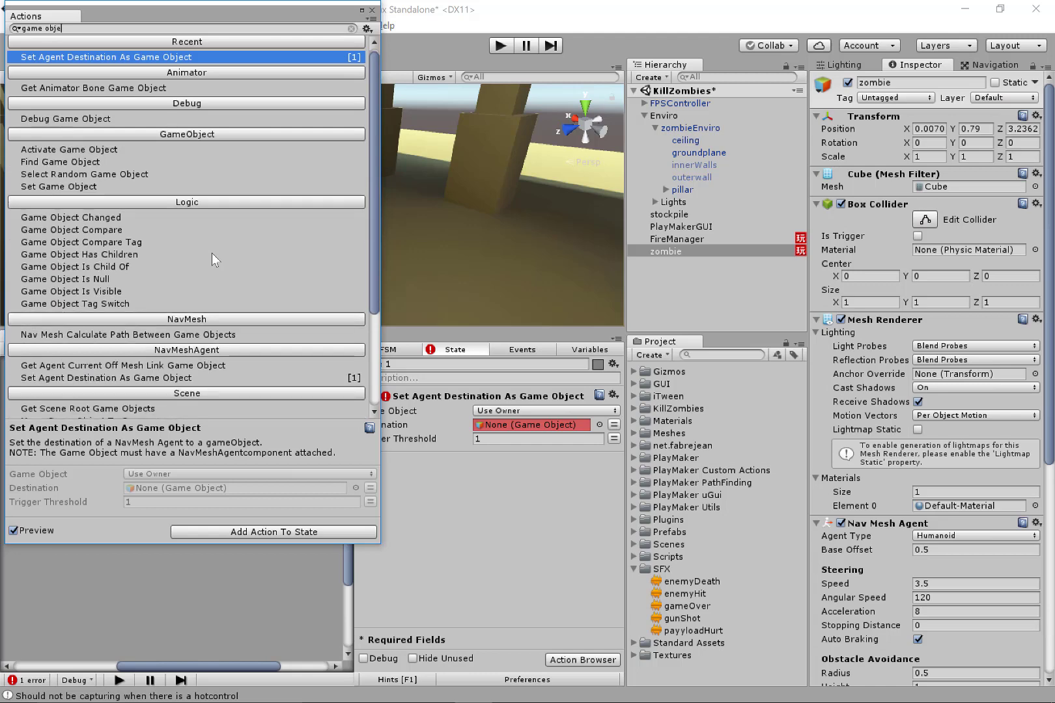
text(ct nam)
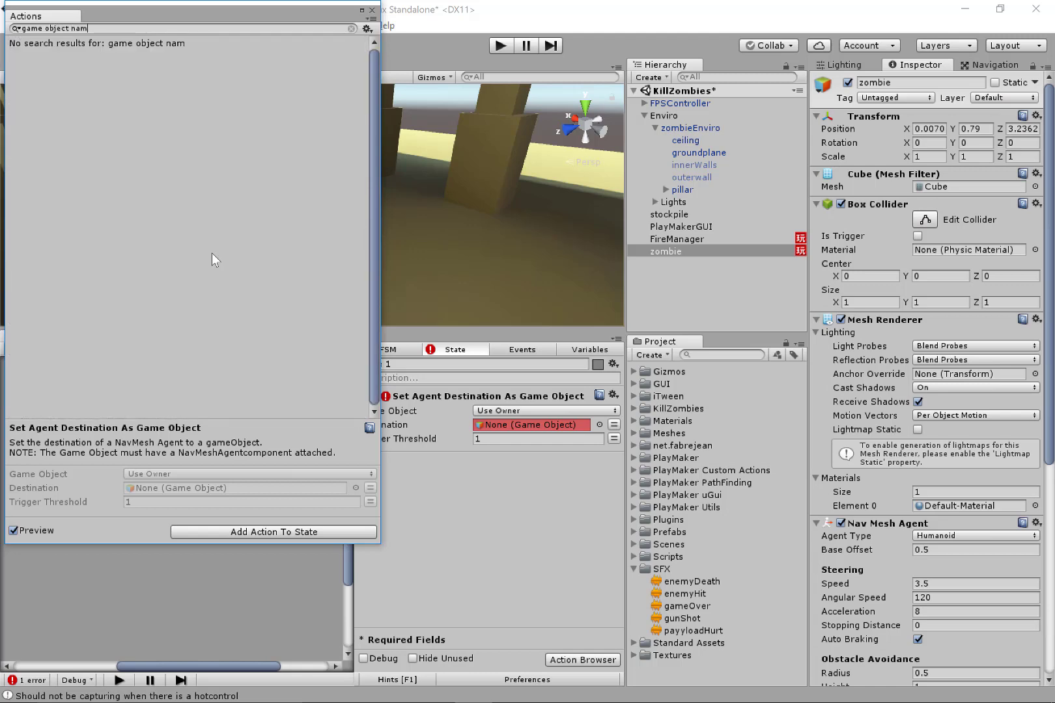
key(BackSpace)
key(BackSpace)
key(BackSpace)
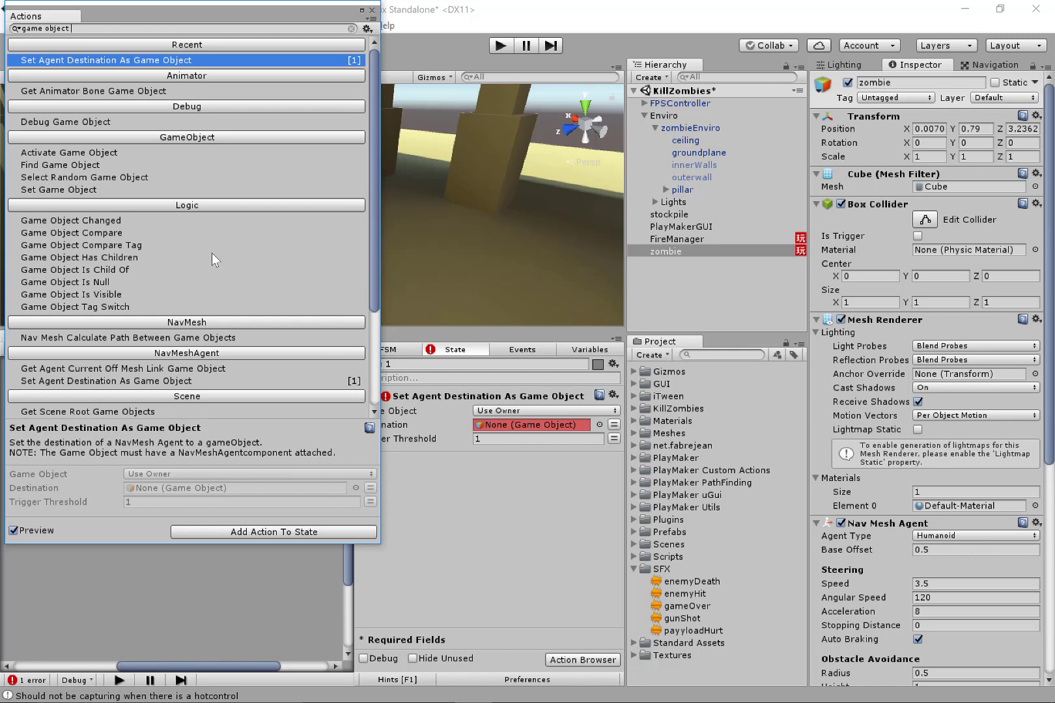
click(79, 165)
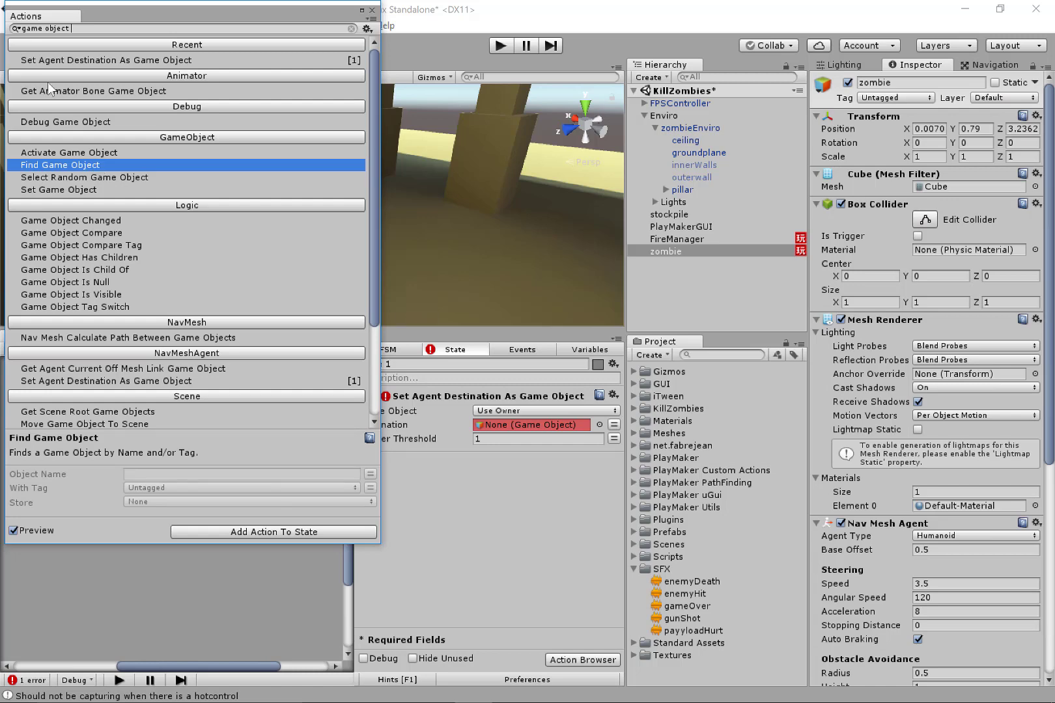
double_click(98, 168)
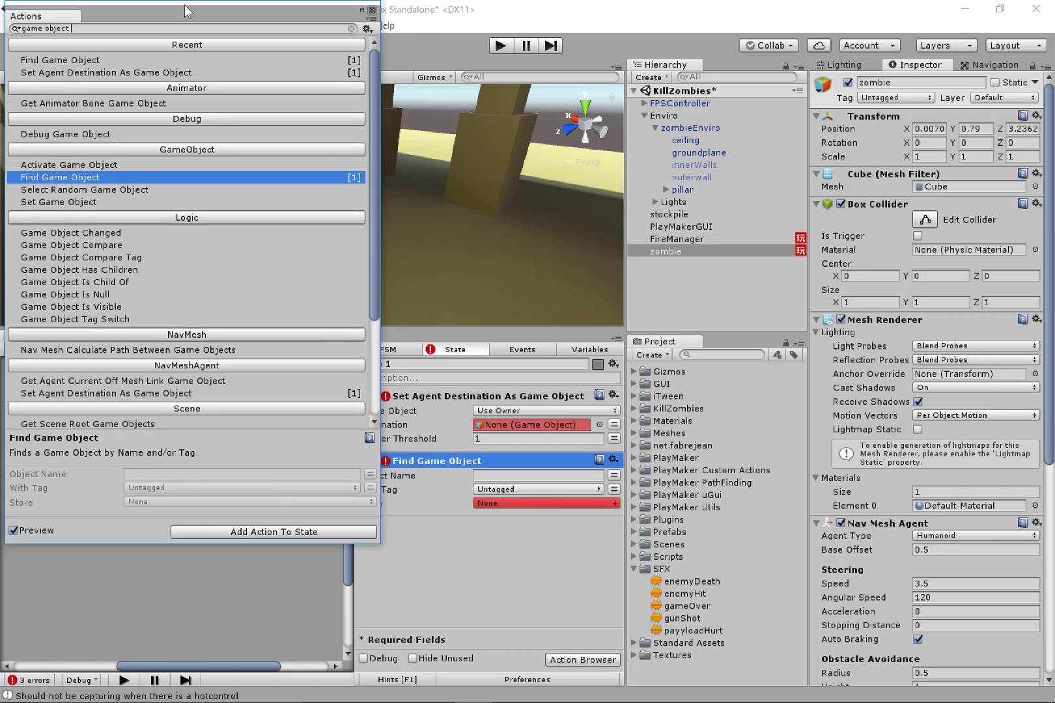
click(371, 11)
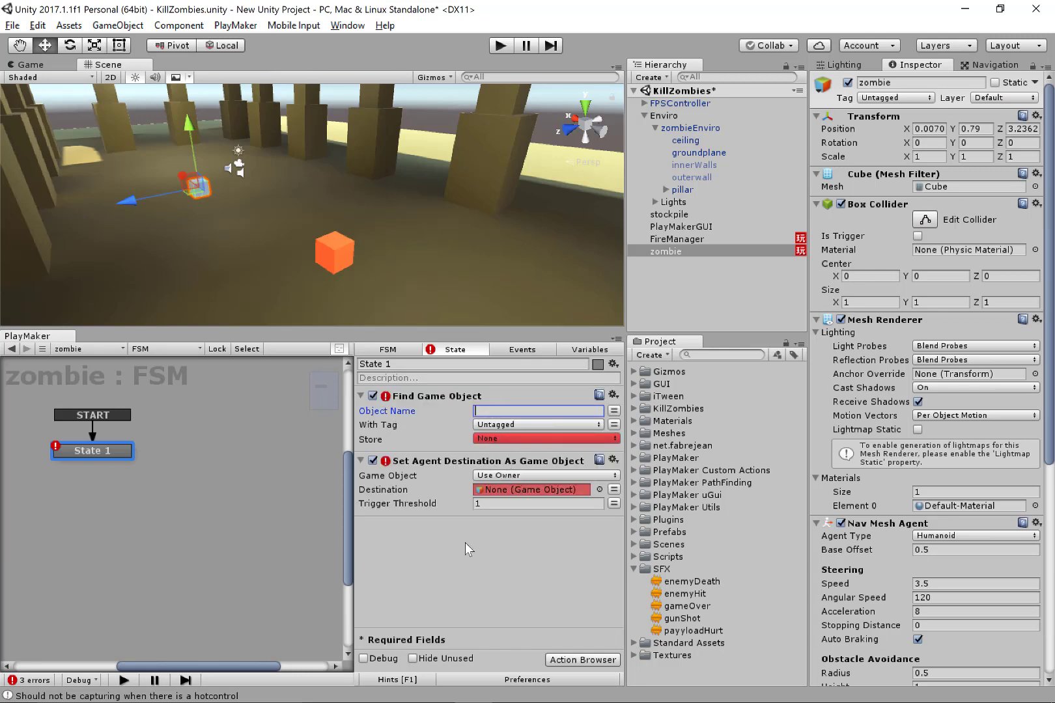
- Set Find Game Object to look for stockpile and store it in a new variable named zombieDestination
text(stockpile)
click(541, 436)
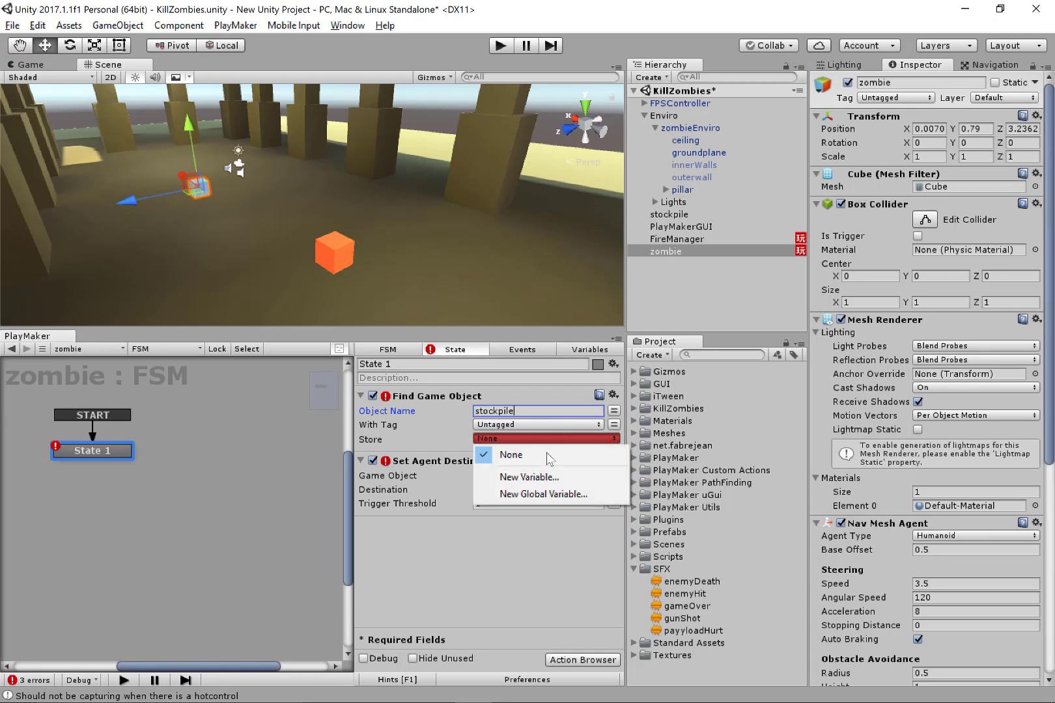
click(558, 478)
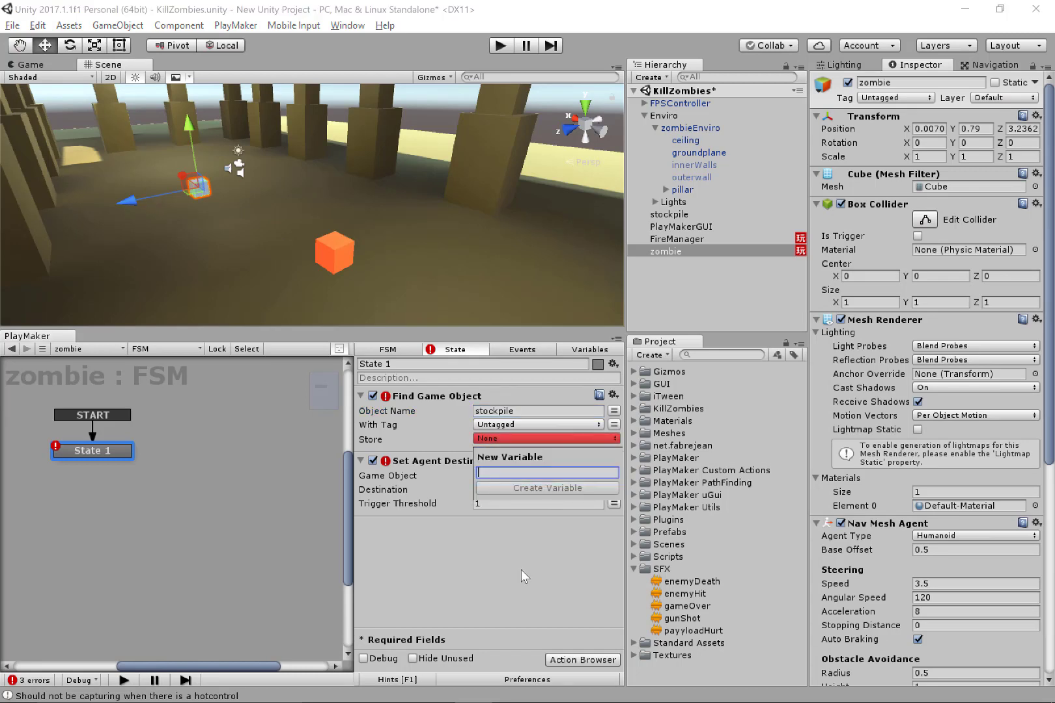
text(zombie)
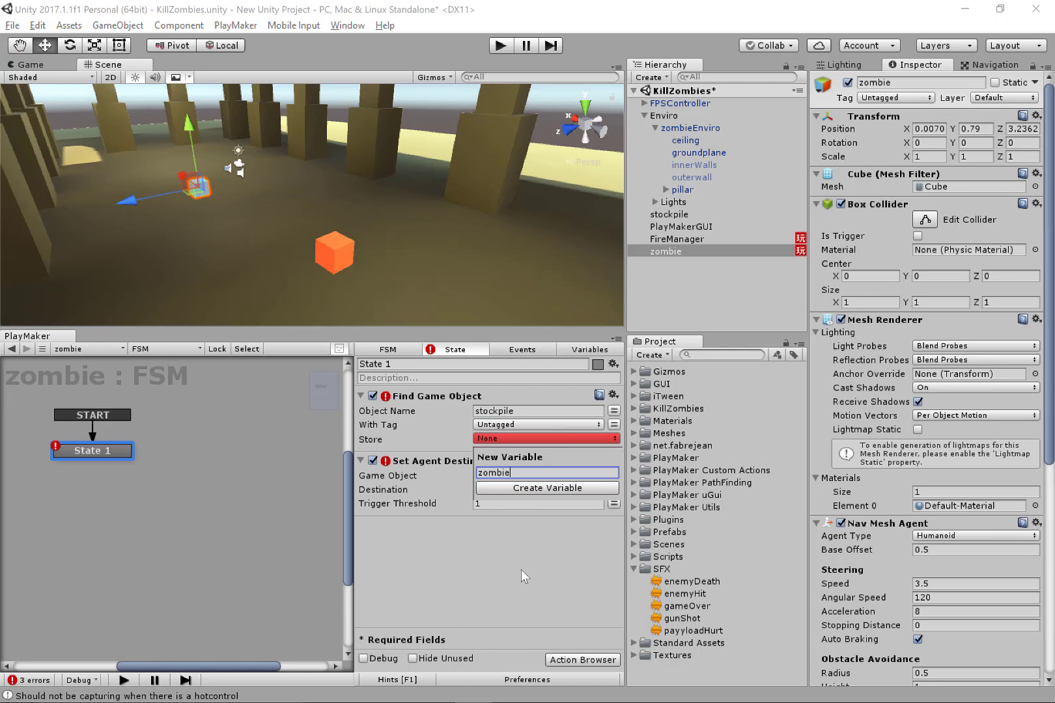
text(Destination)
key(Return)
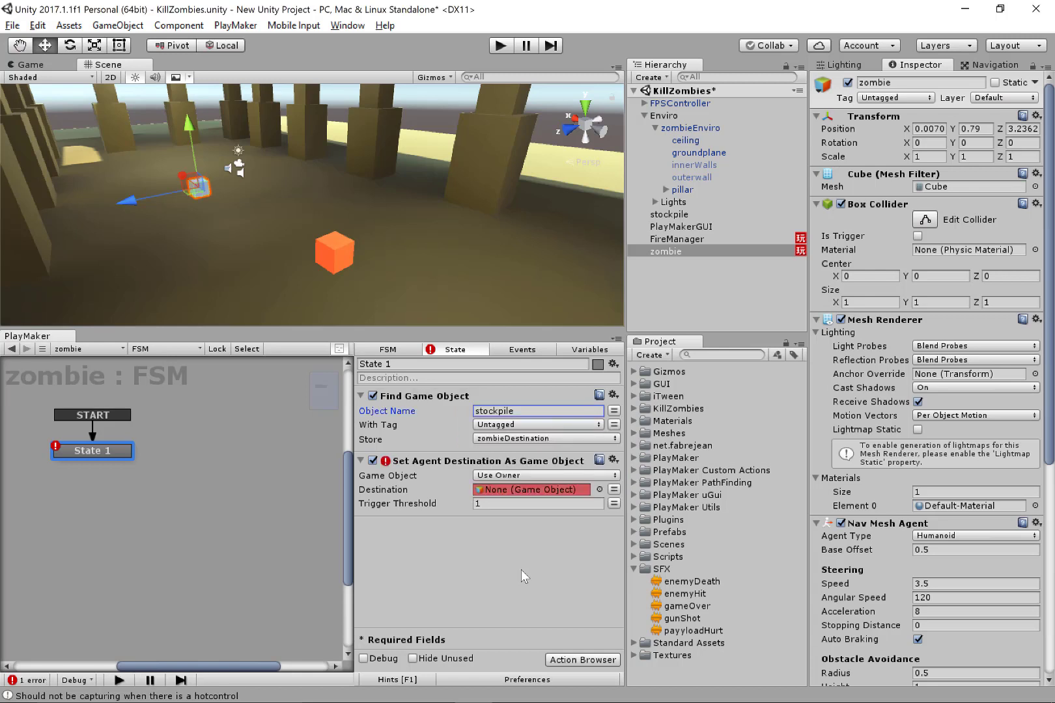
- Use the zombieDestination variable as the Destination of Set Agent Destination As Game Object
click(614, 489)
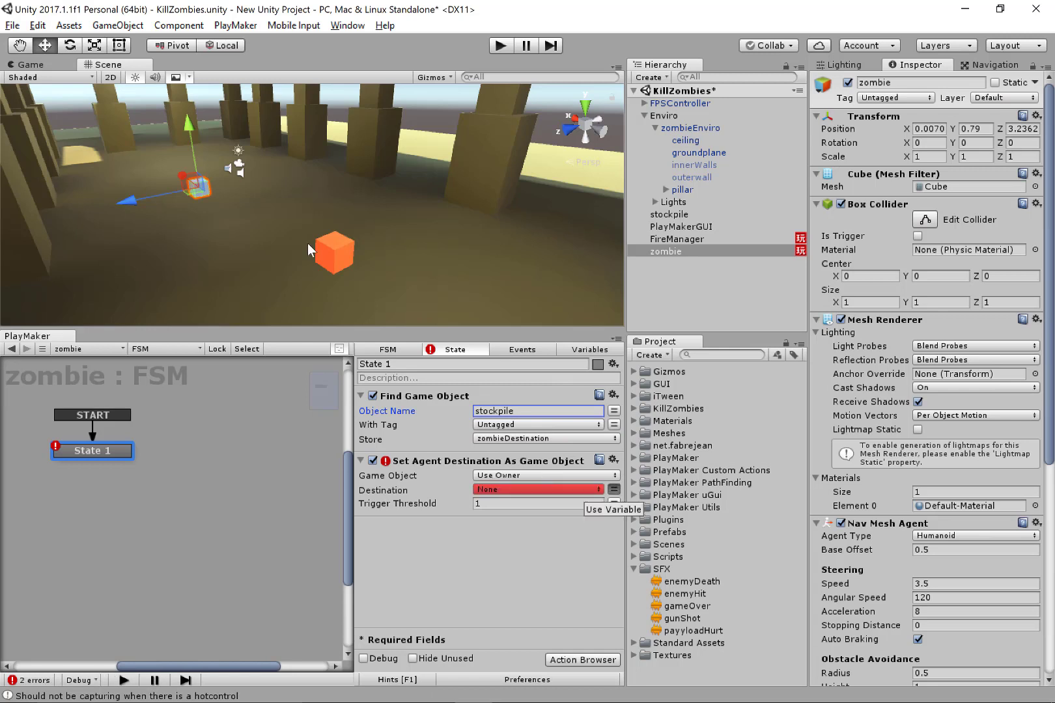
click(537, 489)
click(537, 523)
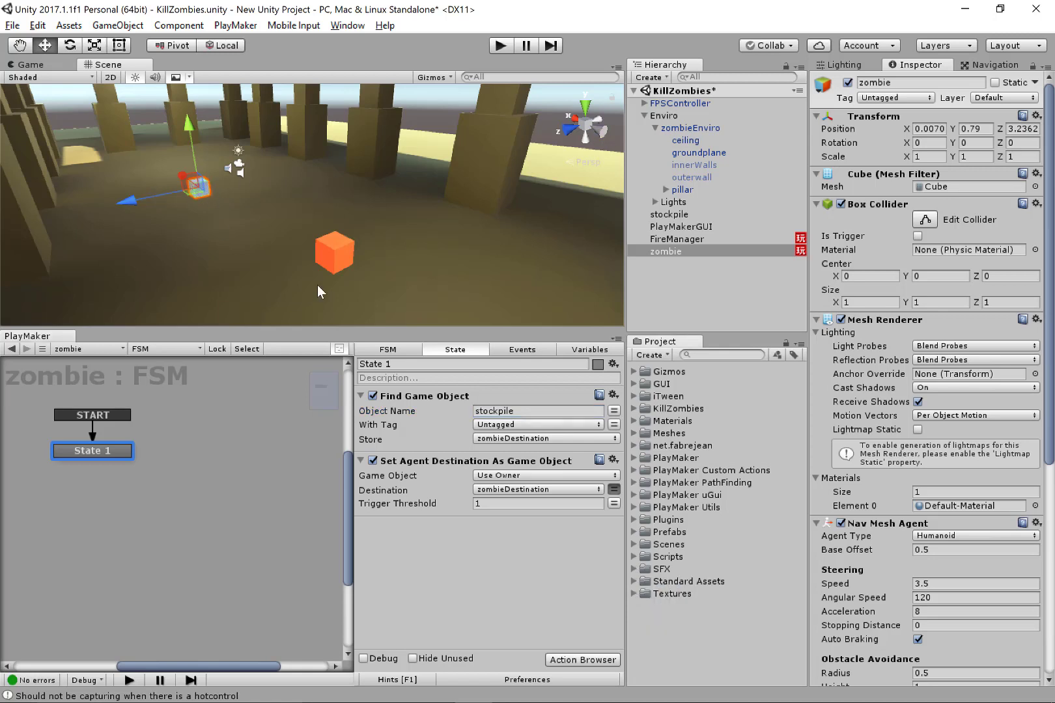
- Create a new material named zombie in the Materials folder
click(670, 421)
click(634, 421)
right_click(674, 421)
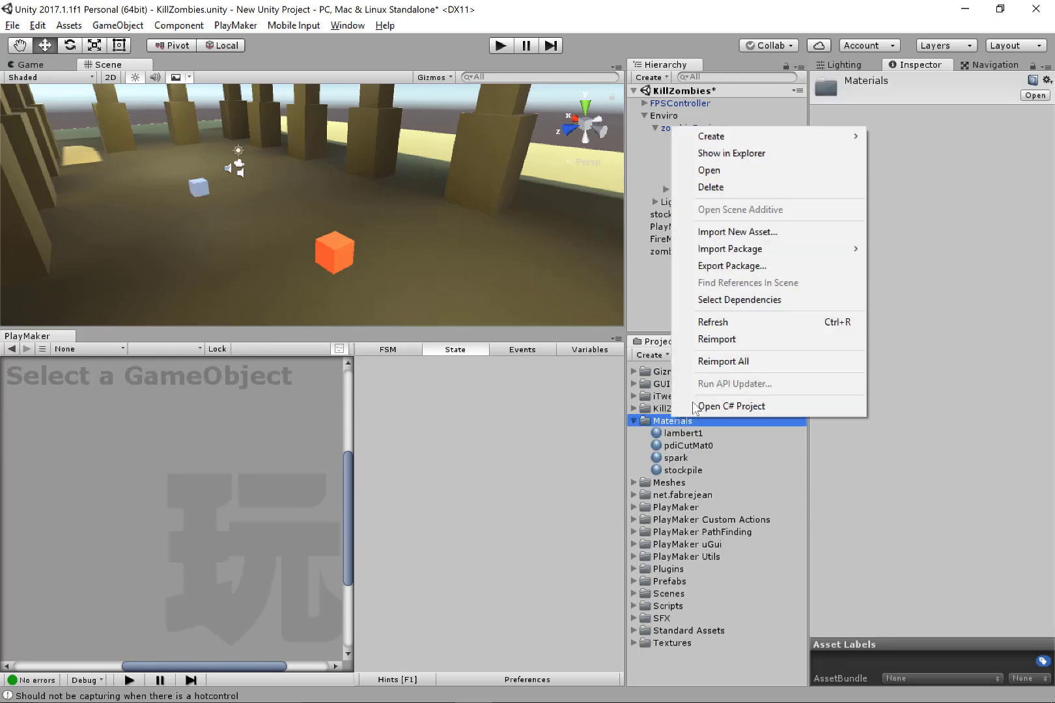
mouse_move(714, 142)
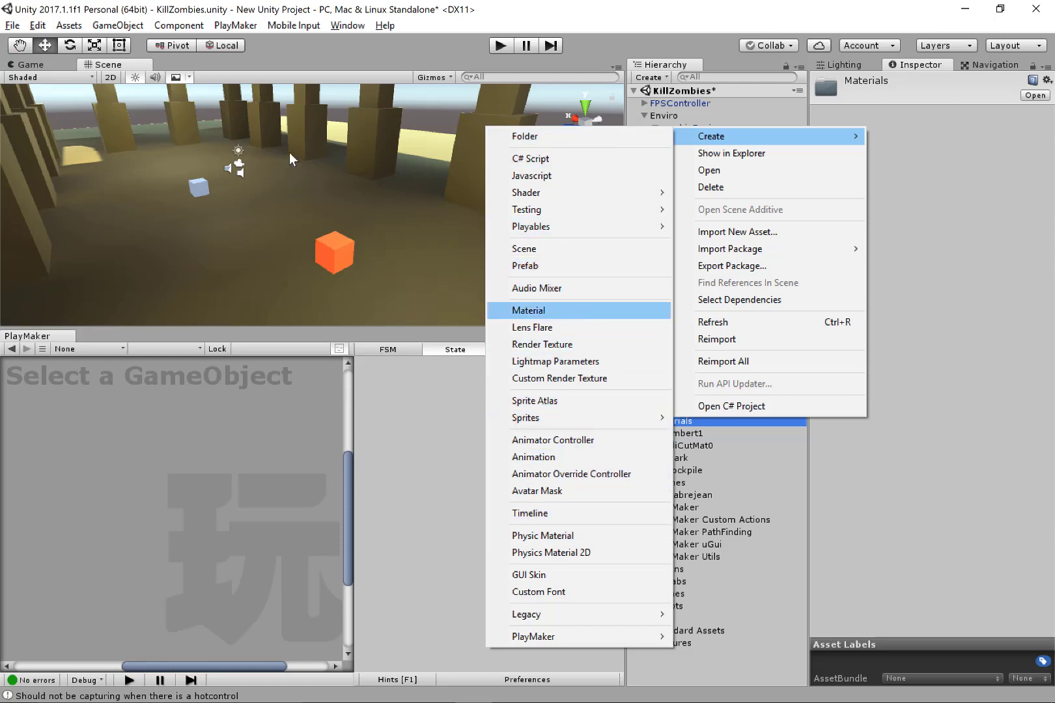
click(573, 310)
text(zo)
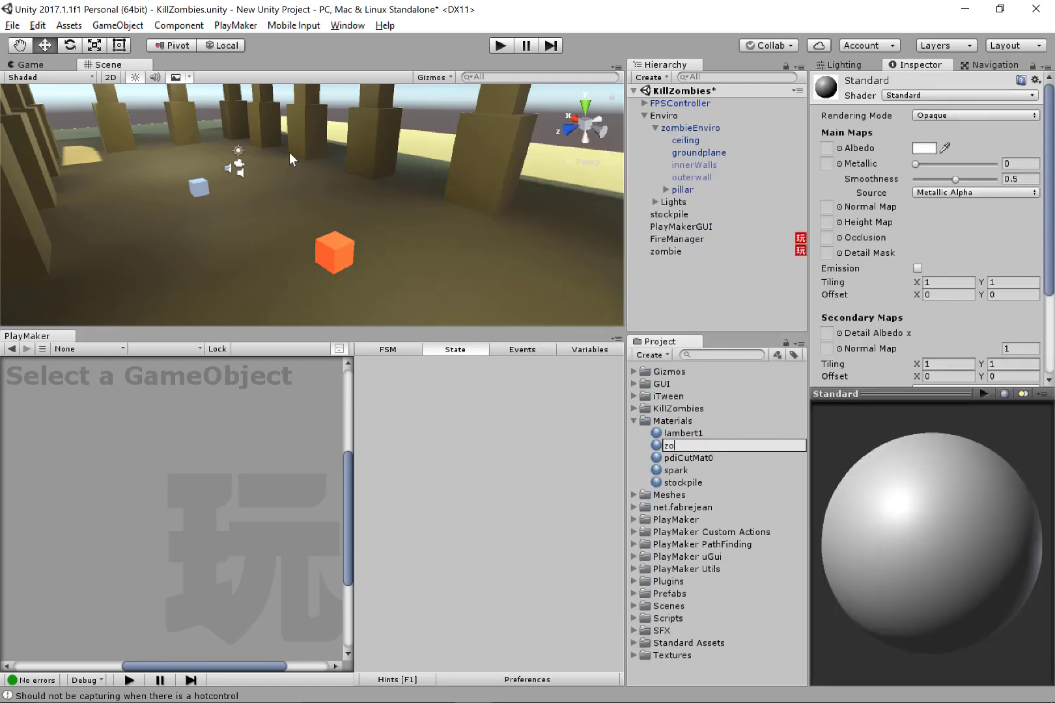
text(mbie)
key(Return)
- Set the zombie material's albedo to a muted green with a hue of 80
click(924, 148)
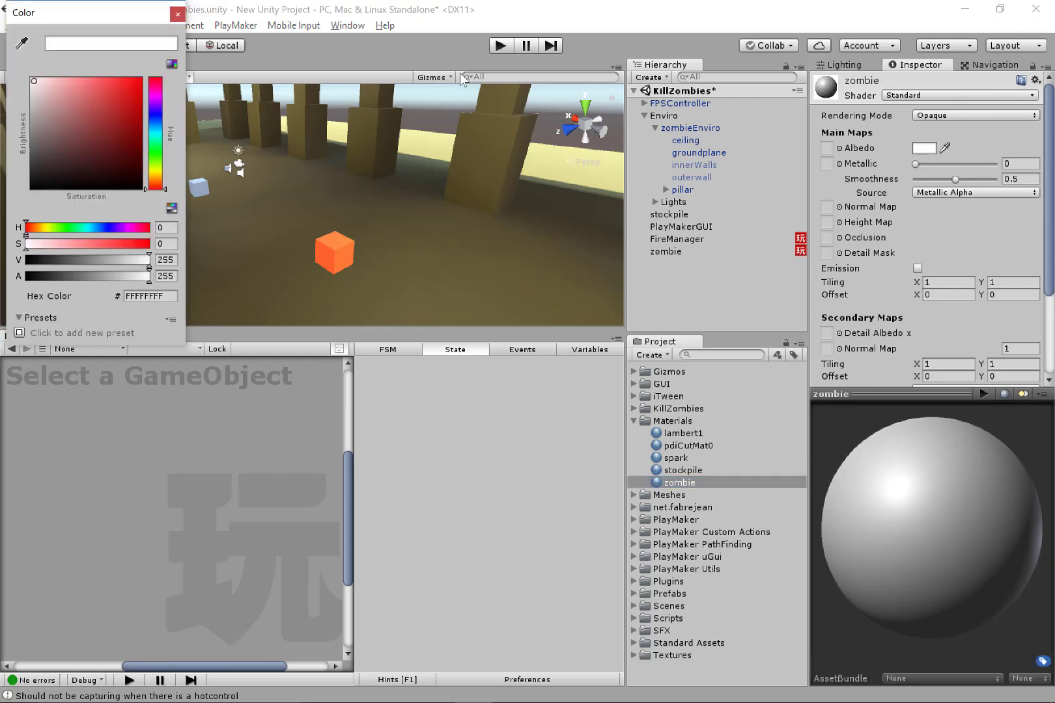
mouse_move(153, 160)
mouse_down()
mouse_move(155, 147)
mouse_move(58, 135)
mouse_move(60, 156)
mouse_move(91, 152)
mouse_up()
drag(160, 158, 165, 165)
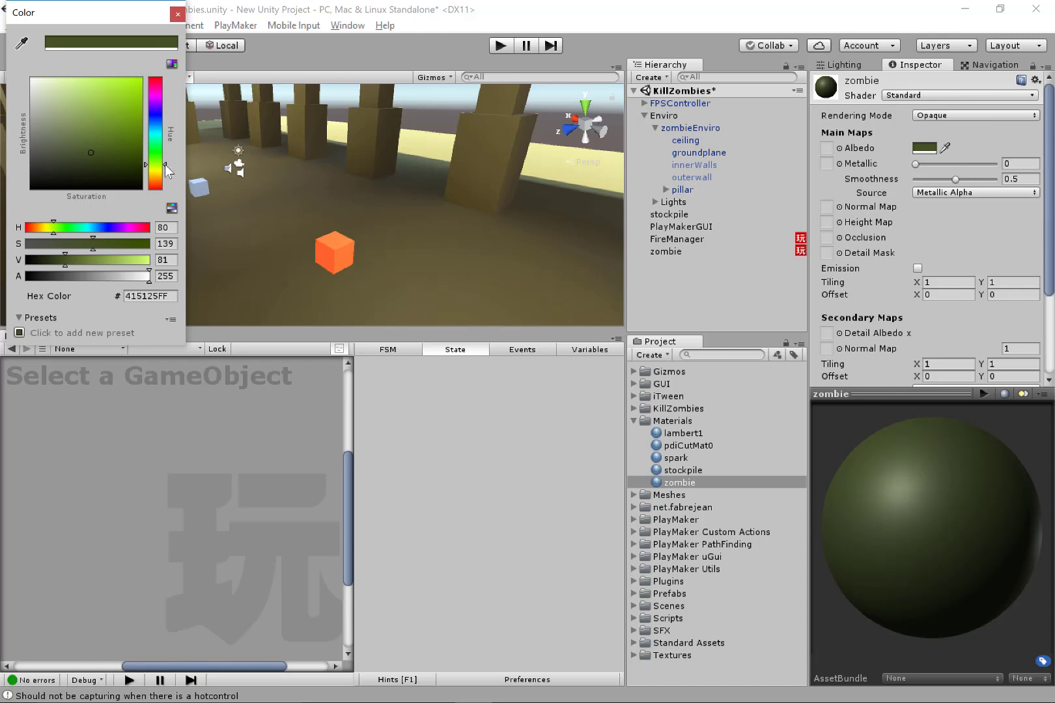
mouse_move(59, 158)
mouse_down()
mouse_move(80, 109)
mouse_move(106, 138)
mouse_move(90, 136)
mouse_up()
click(177, 13)
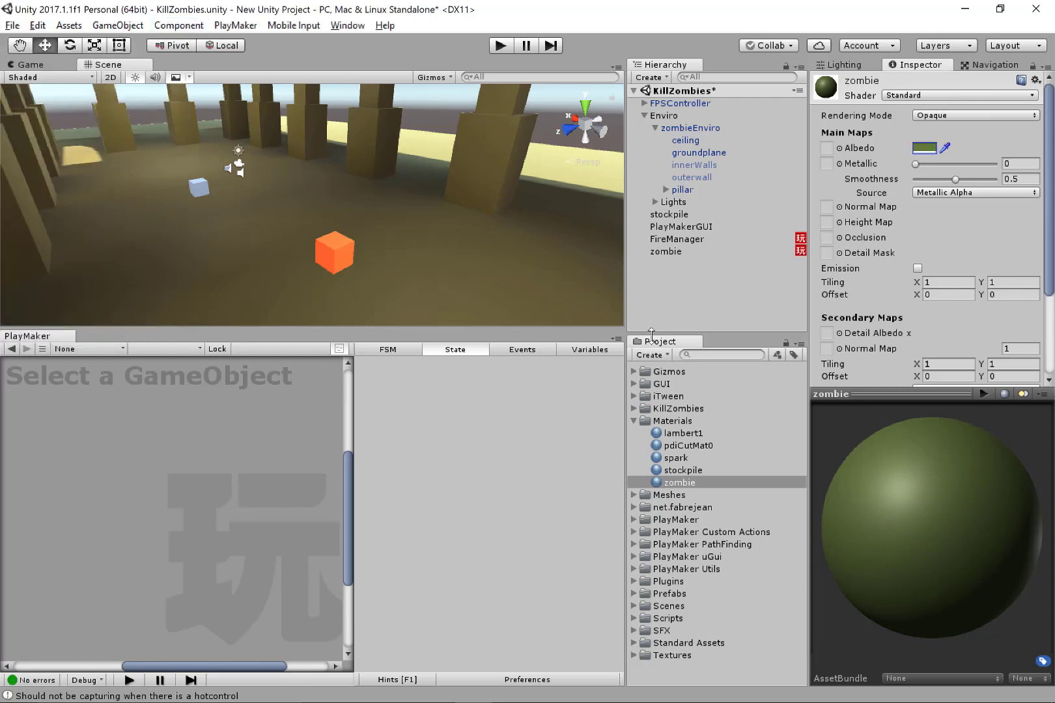
- Apply the zombie material to the zombie cube and brighten the material's albedo to the light green A0DB30
drag(680, 483, 205, 195)
click(927, 149)
mouse_move(91, 134)
mouse_down()
mouse_move(84, 80)
mouse_move(102, 97)
mouse_move(144, 104)
mouse_move(115, 112)
mouse_move(126, 102)
mouse_move(121, 84)
mouse_move(115, 95)
mouse_up()
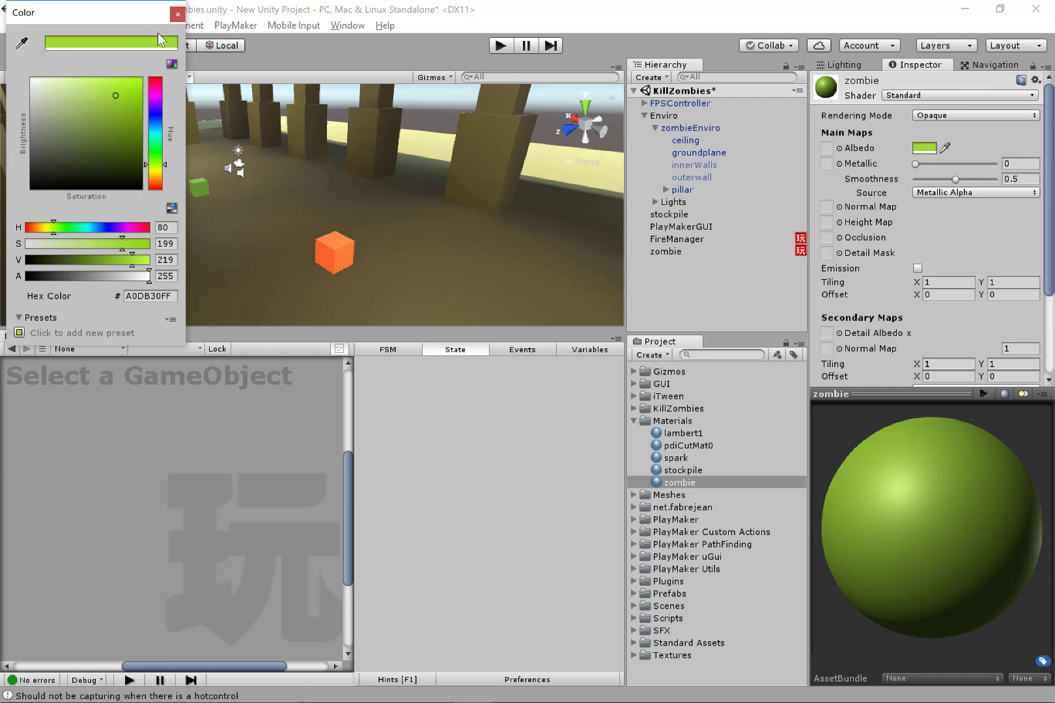
click(177, 14)
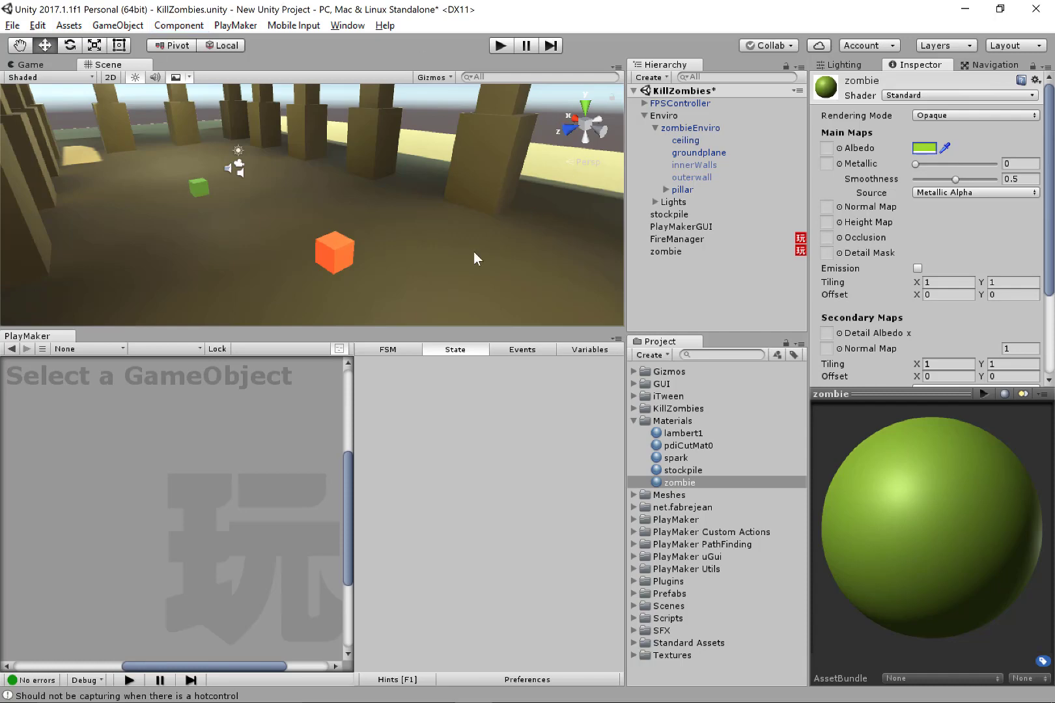
- Move the zombie cube outside the pillared building to about X 23.3, Z 35.73
click(671, 251)
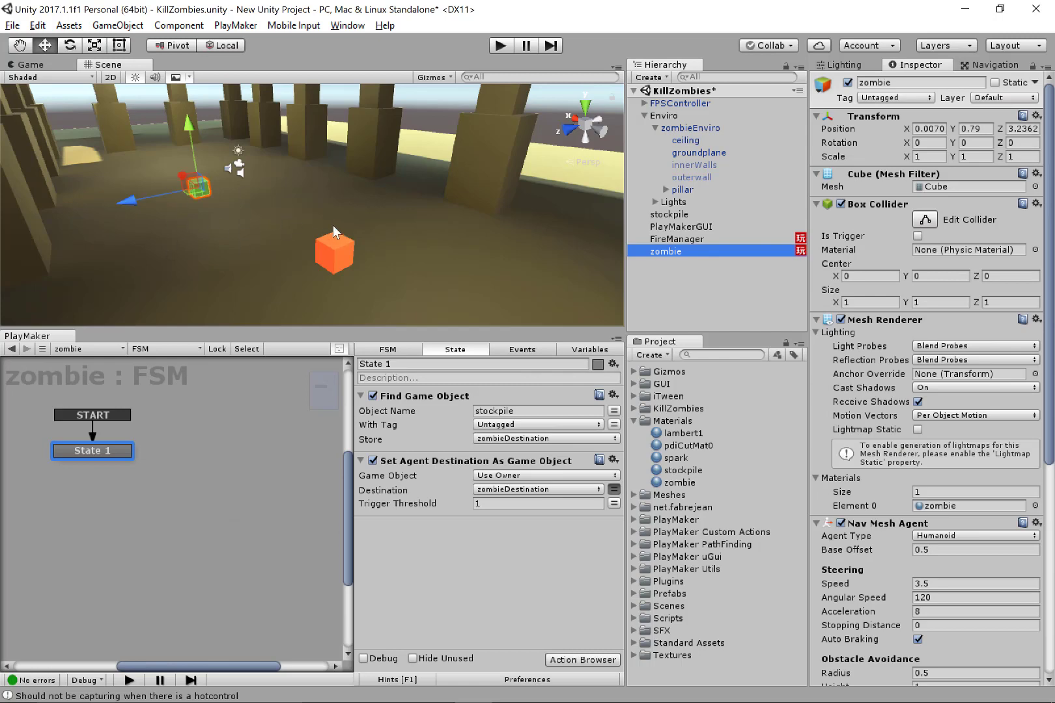
middle_drag(242, 221, 284, 219)
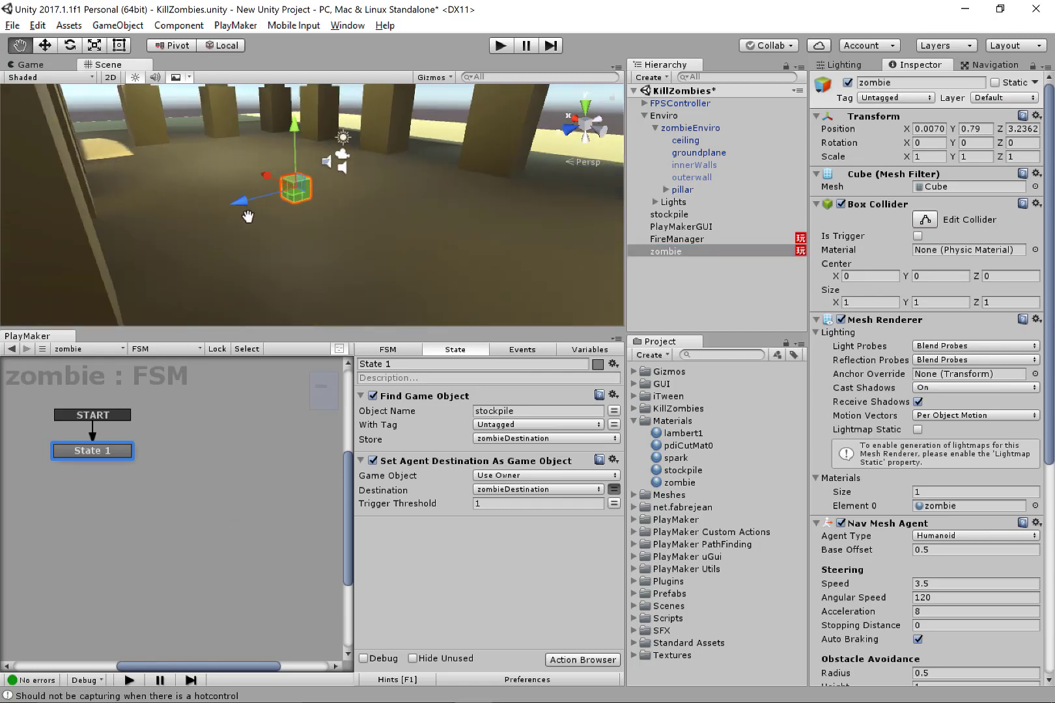
scroll(315, 211, up, 10)
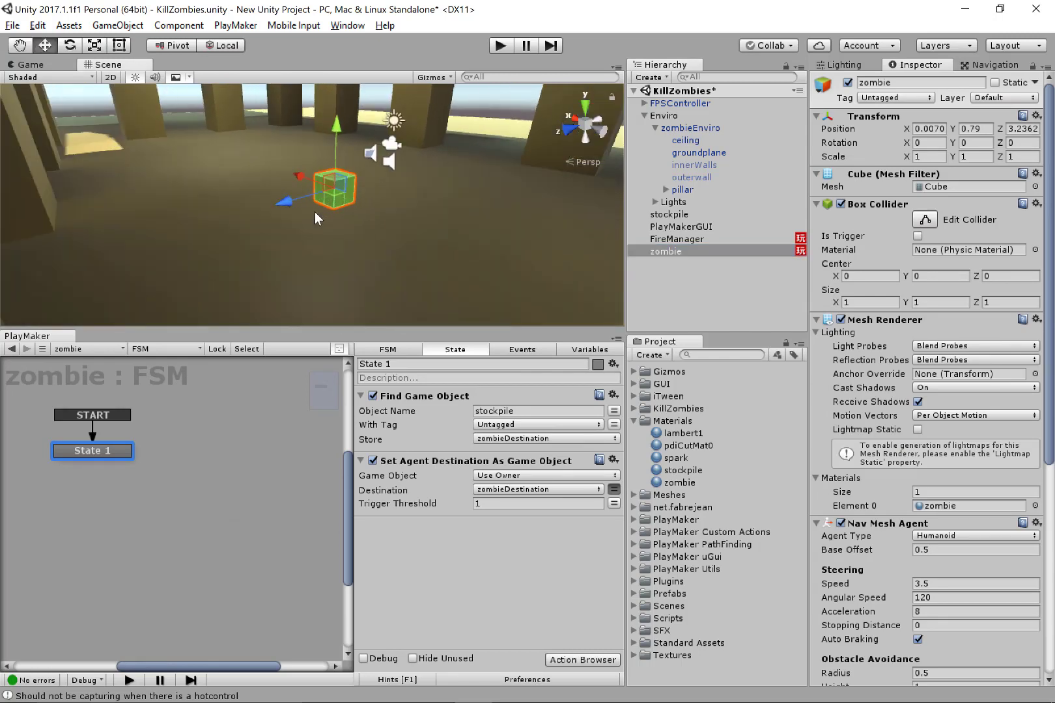
scroll(322, 203, down, 6)
scroll(320, 204, up, 6)
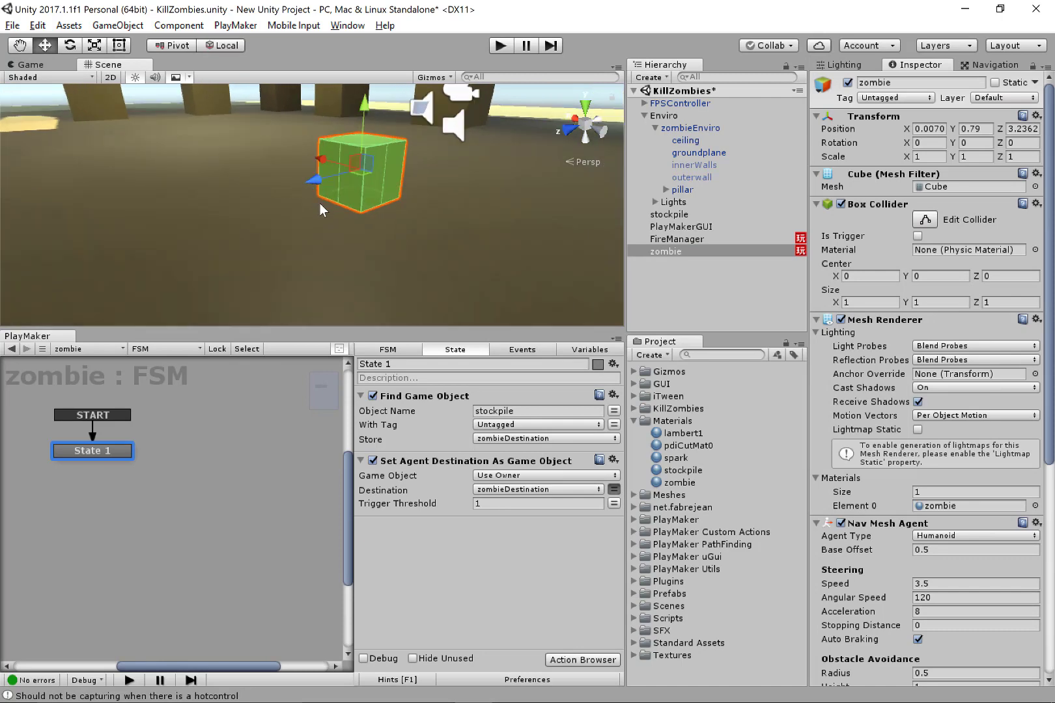
scroll(320, 204, down, 5)
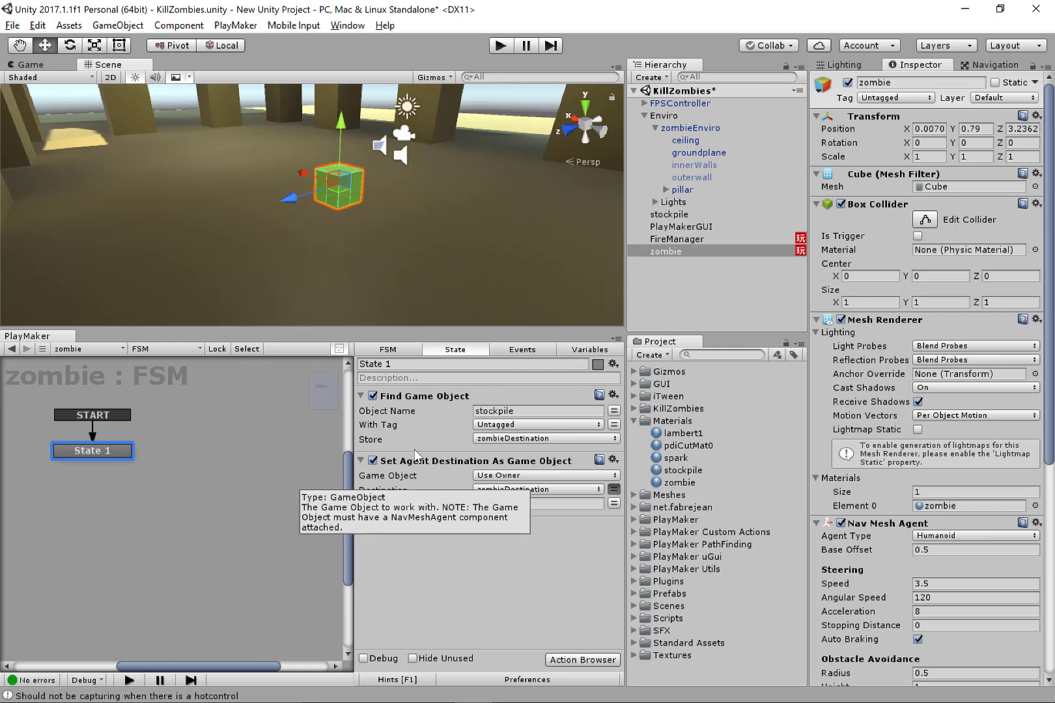
alt+drag(292, 219, 221, 329)
drag(218, 272, 111, 185)
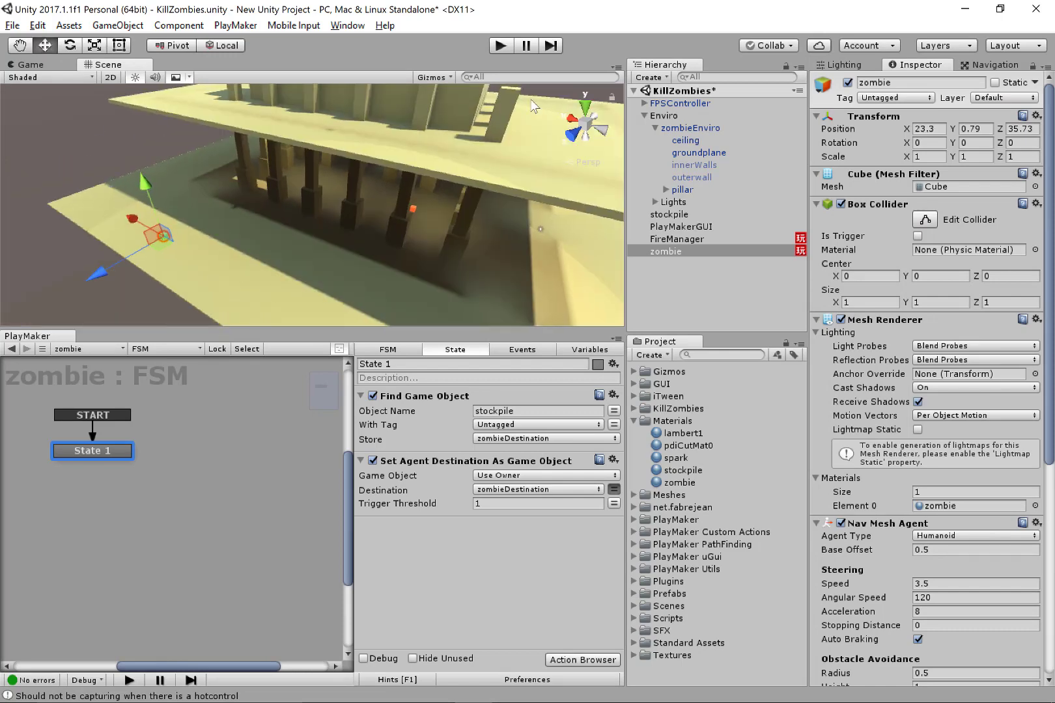
- Play-test the scene to check how the zombie travels to the stockpile, and stop play mode
click(500, 45)
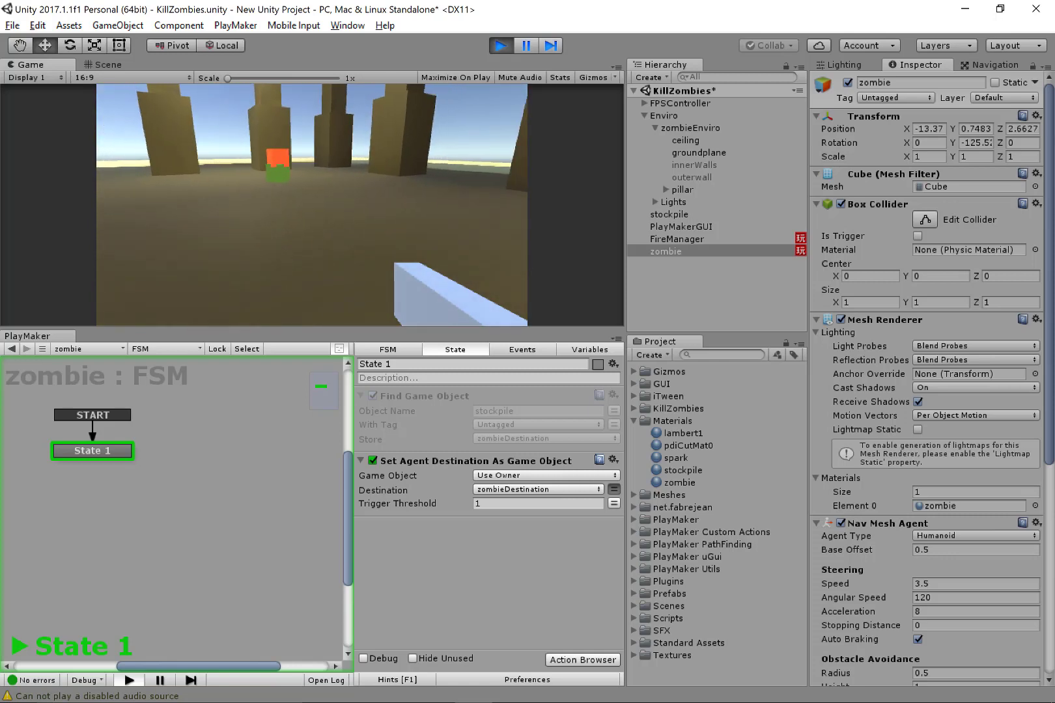
key(Escape)
click(501, 46)
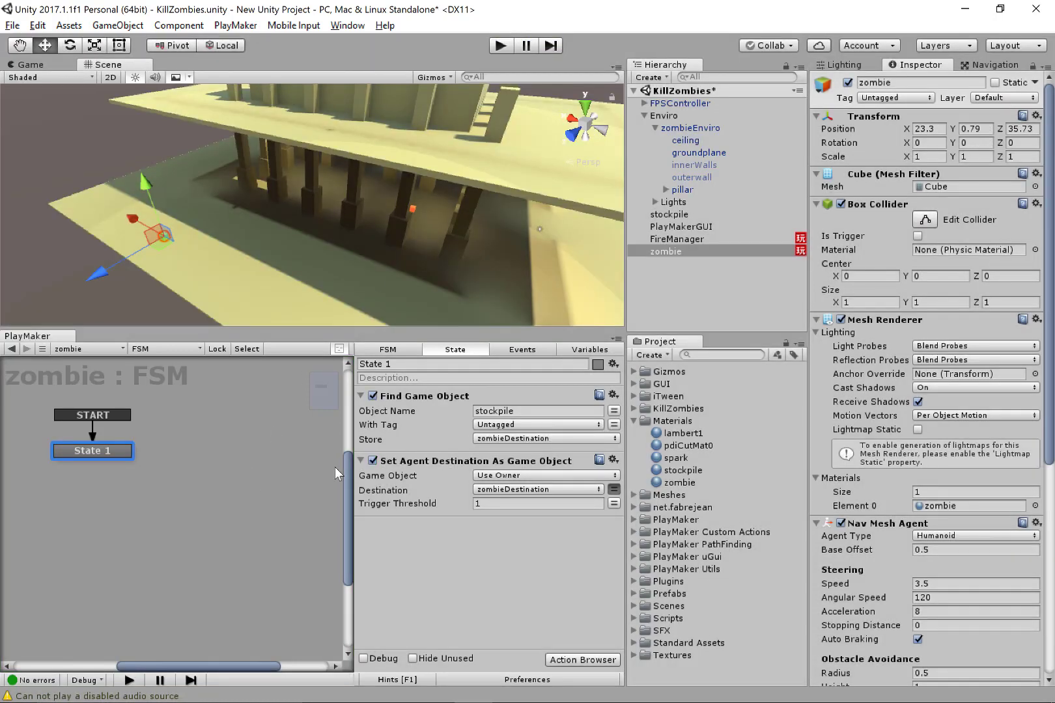
click(702, 239)
click(705, 253)
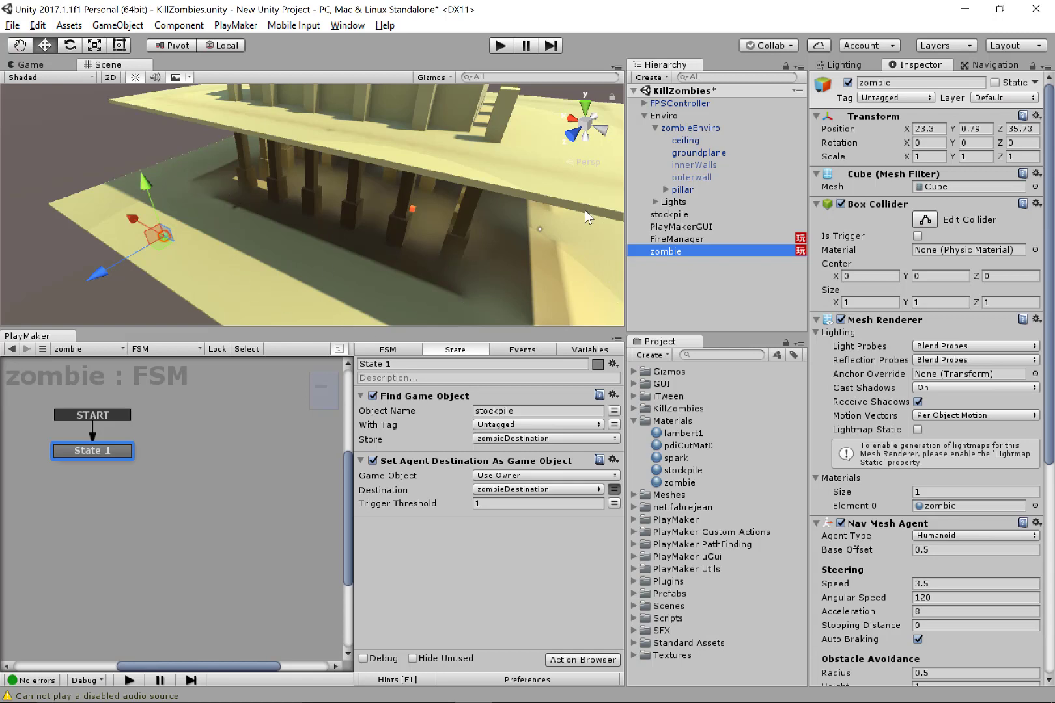
click(703, 238)
click(713, 251)
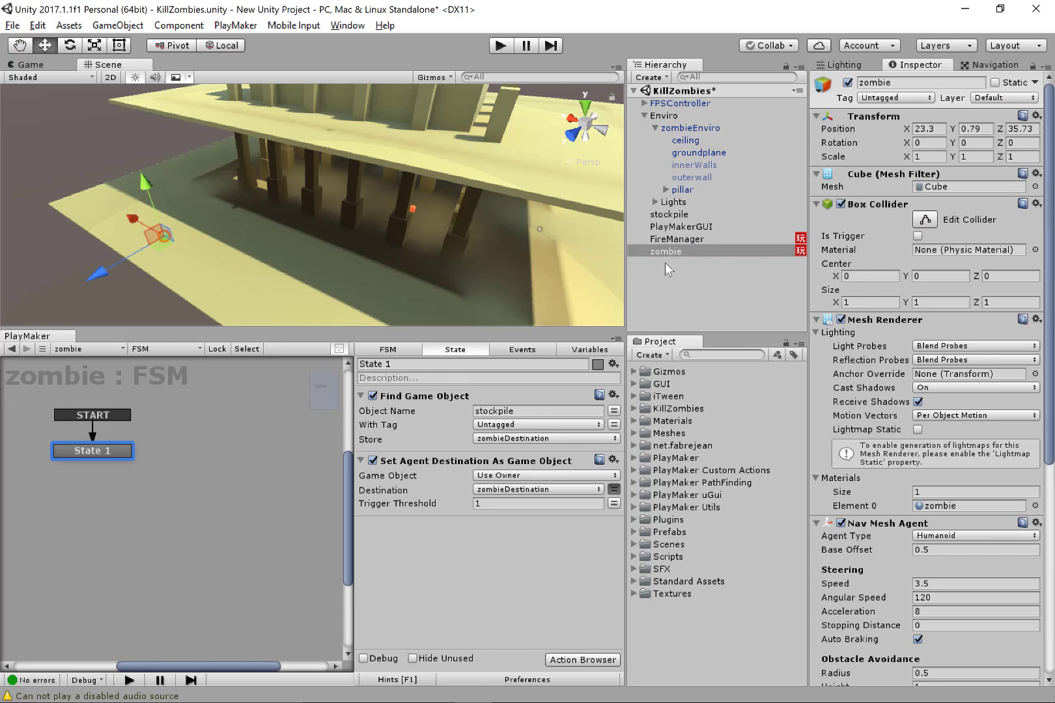
- Set the zombie's position to 0, 0, 0 and save it as a prefab in the Prefabs folder
click(938, 131)
text(00)
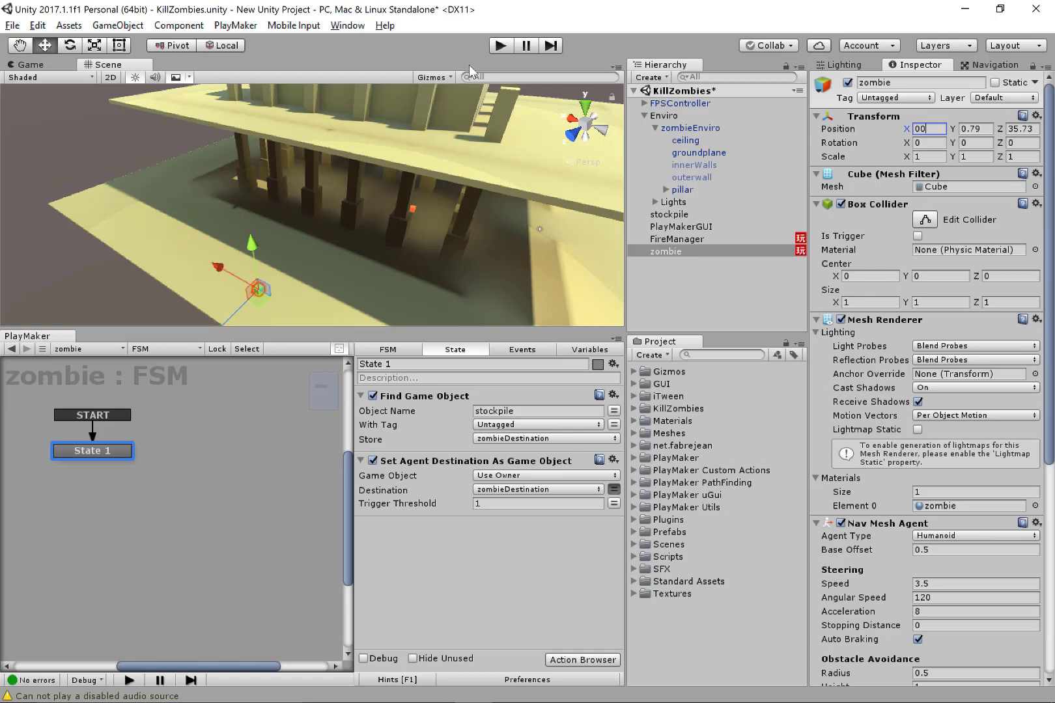
key(Tab)
text(0)
key(Tab)
text(0)
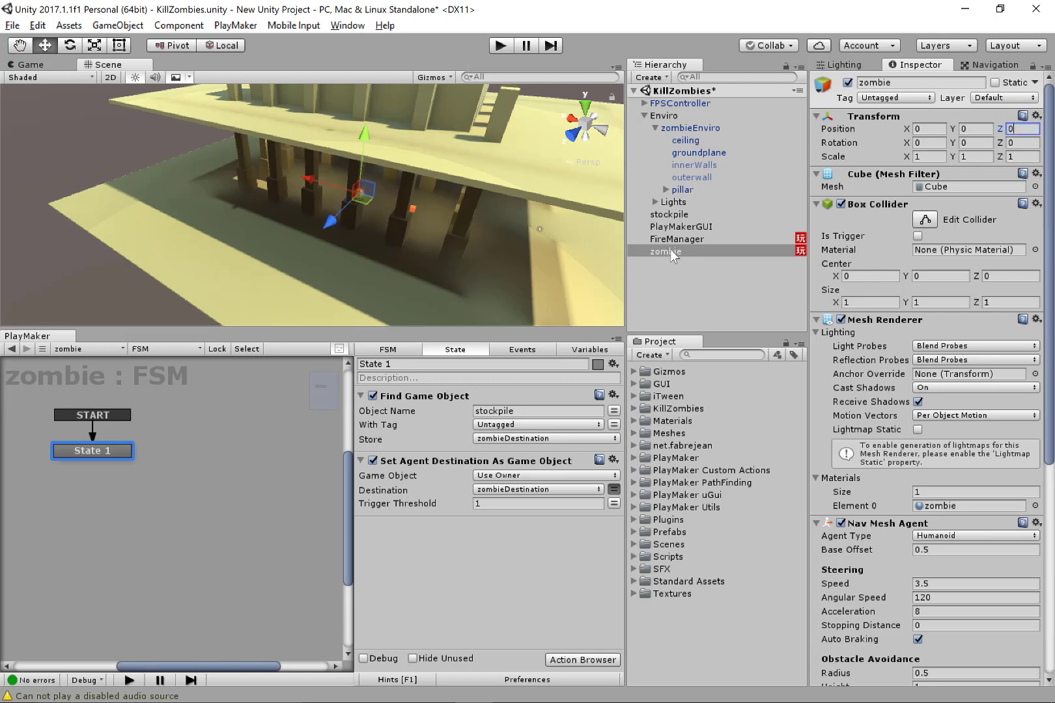
drag(674, 251, 637, 532)
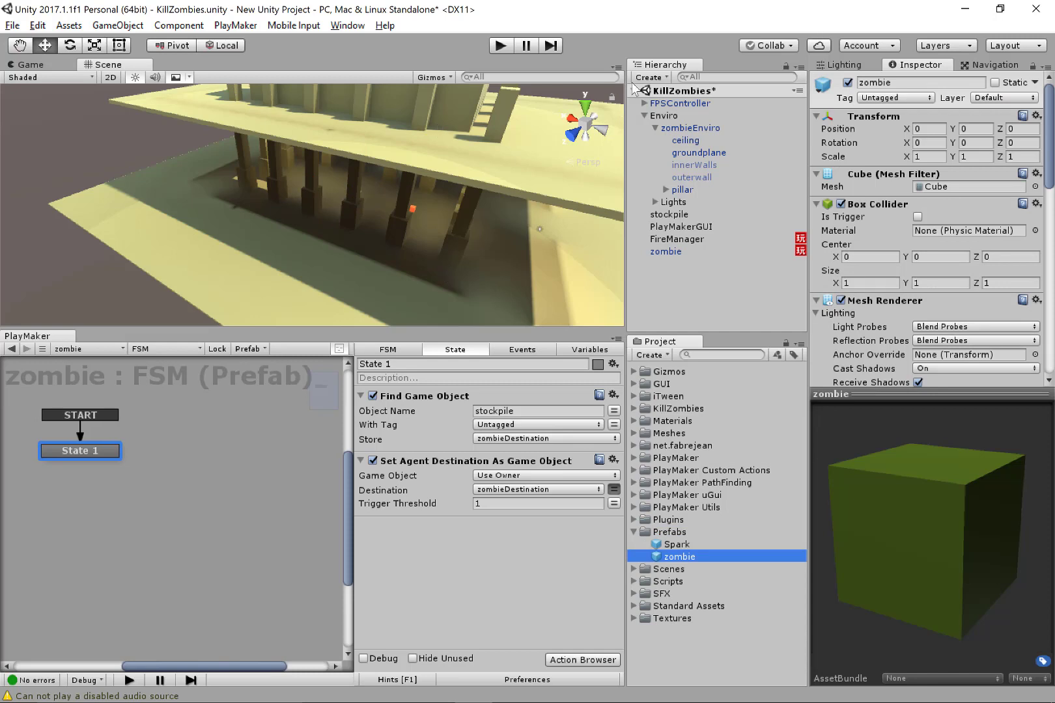
- Delete the zombie object from the scene hierarchy and collapse the environment group
click(704, 241)
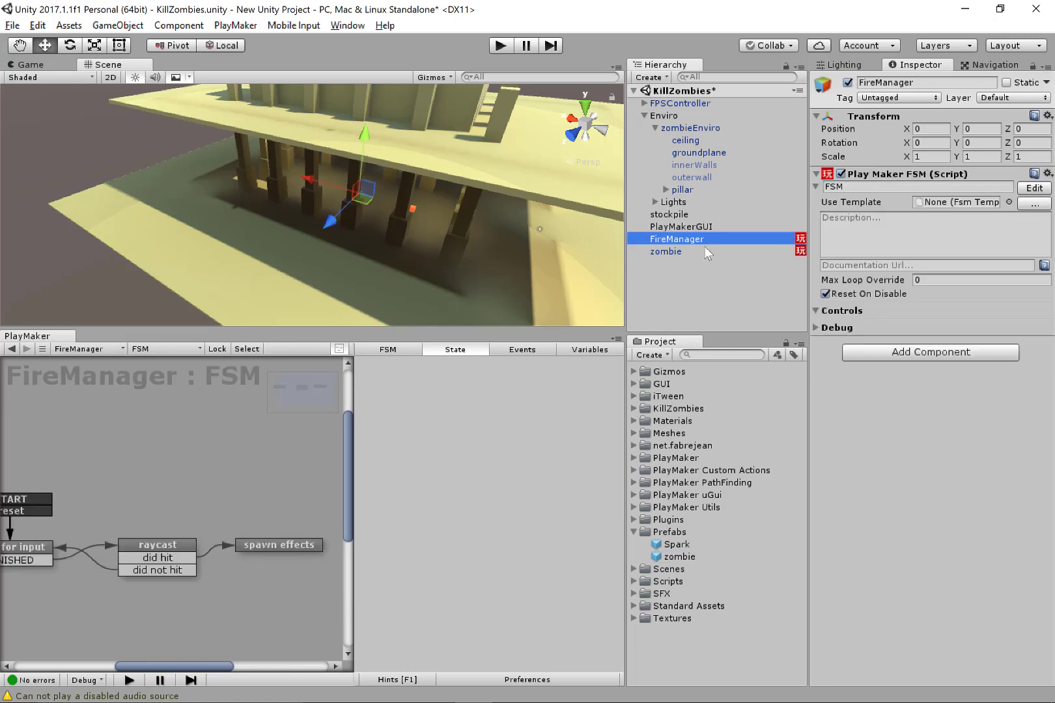
click(707, 253)
key(Delete)
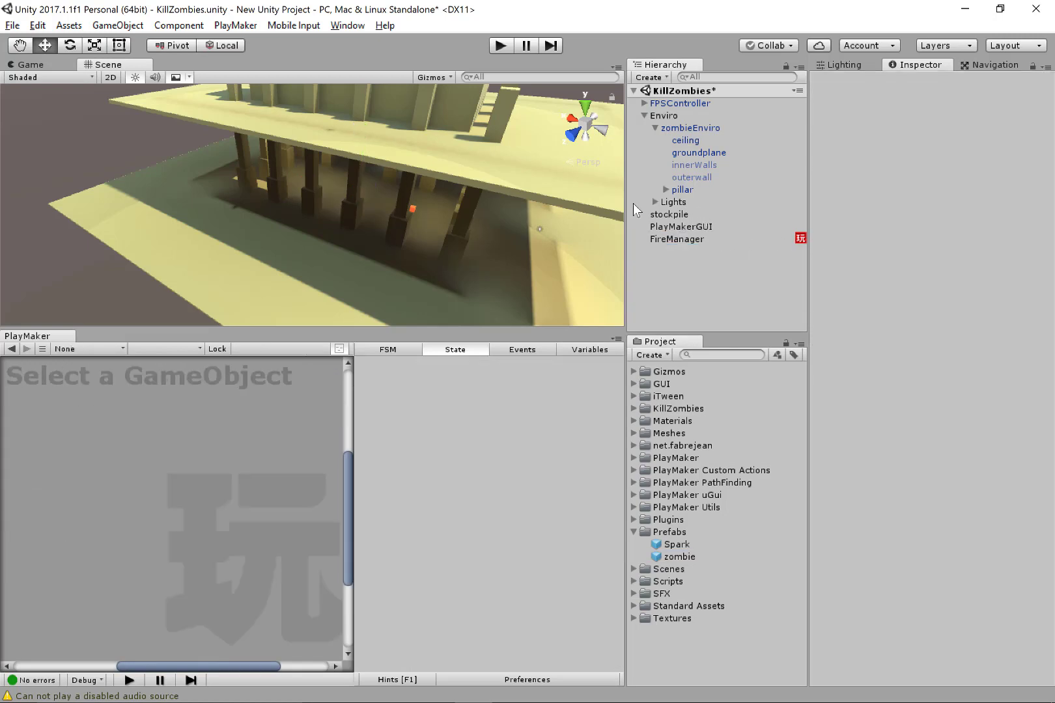
click(655, 128)
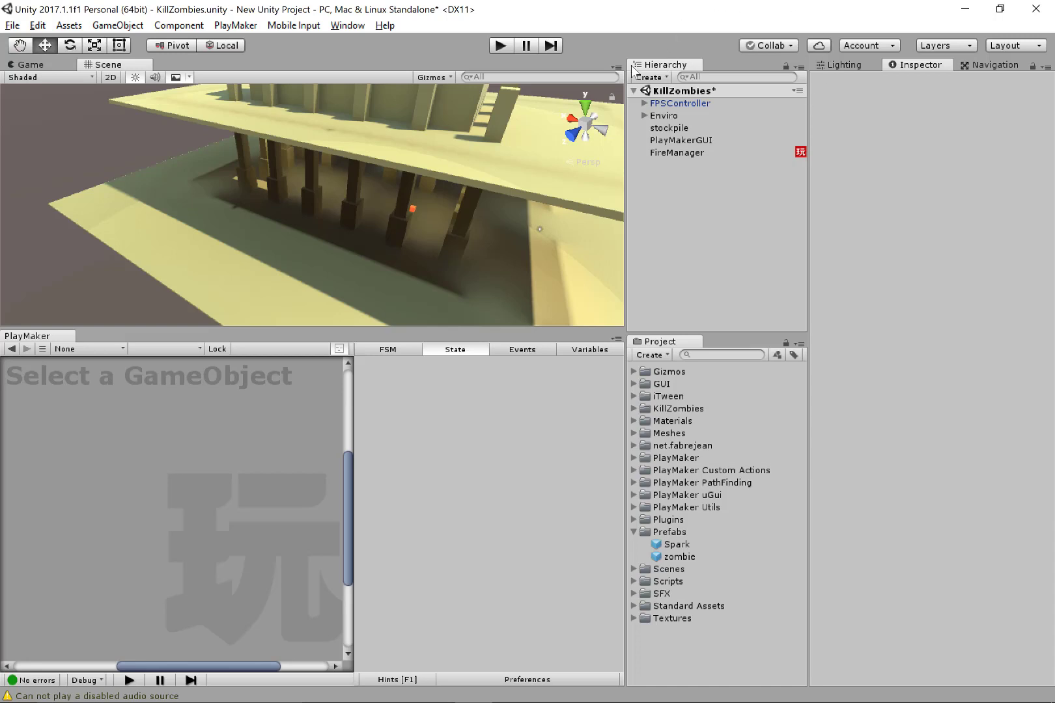
- Add a 3D cube and move it outside the pillared building to about X 23.3, Y 3.5, Z 35.3
click(657, 78)
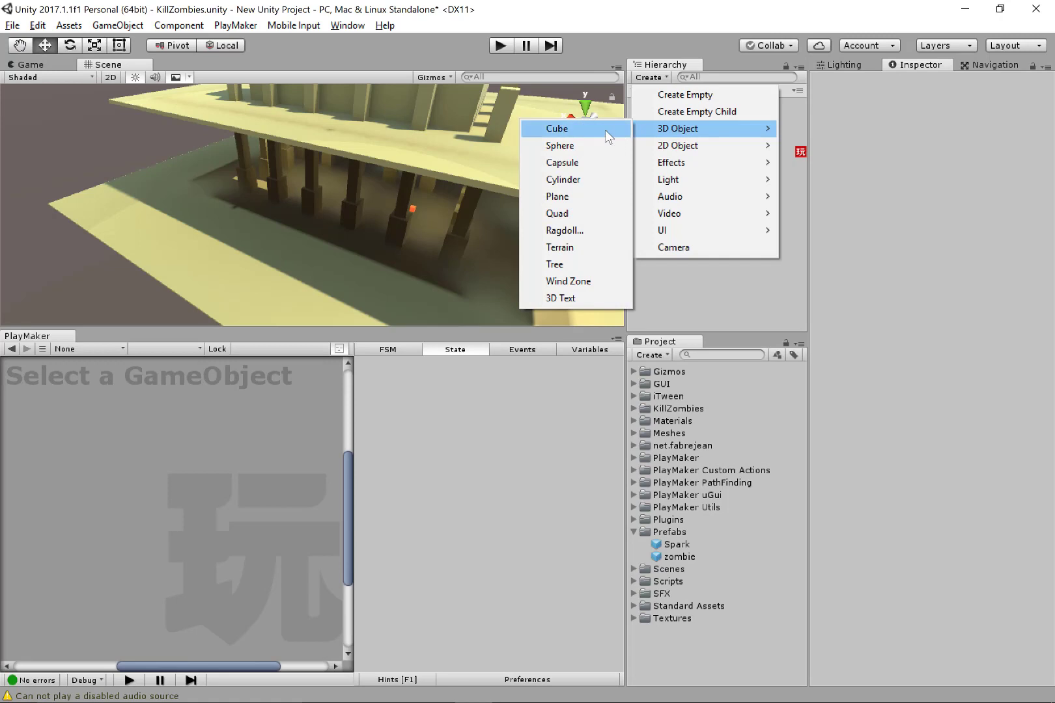
click(605, 130)
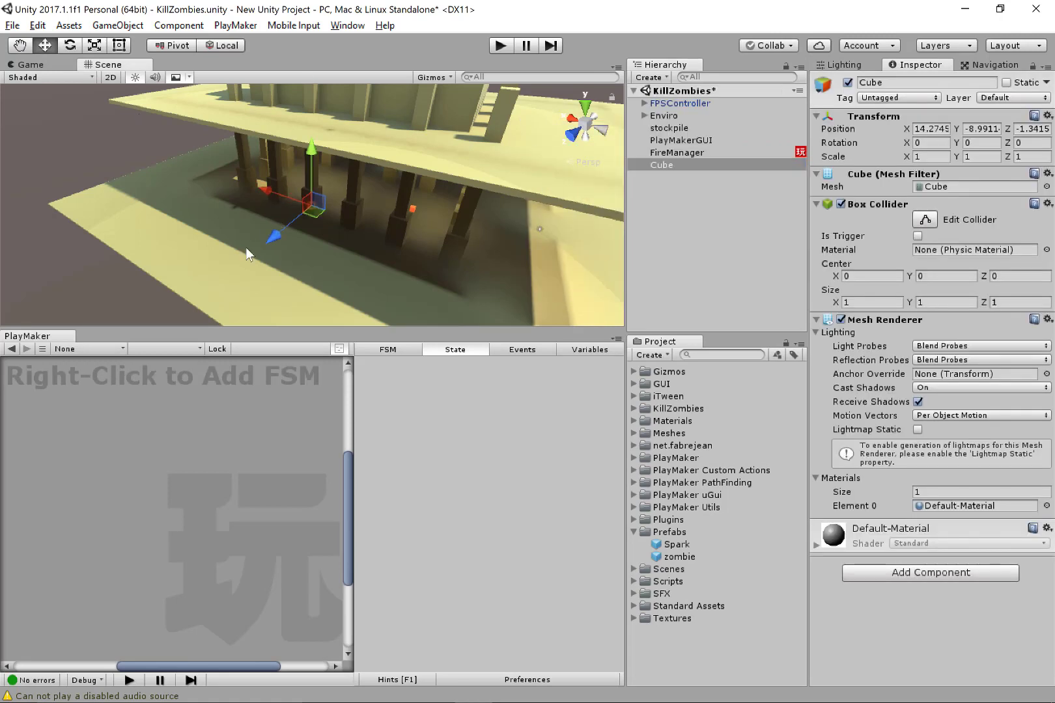
drag(274, 236, 213, 266)
drag(231, 222, 222, 173)
drag(220, 229, 164, 232)
- Rename the new cube zombieSpawn
click(677, 165)
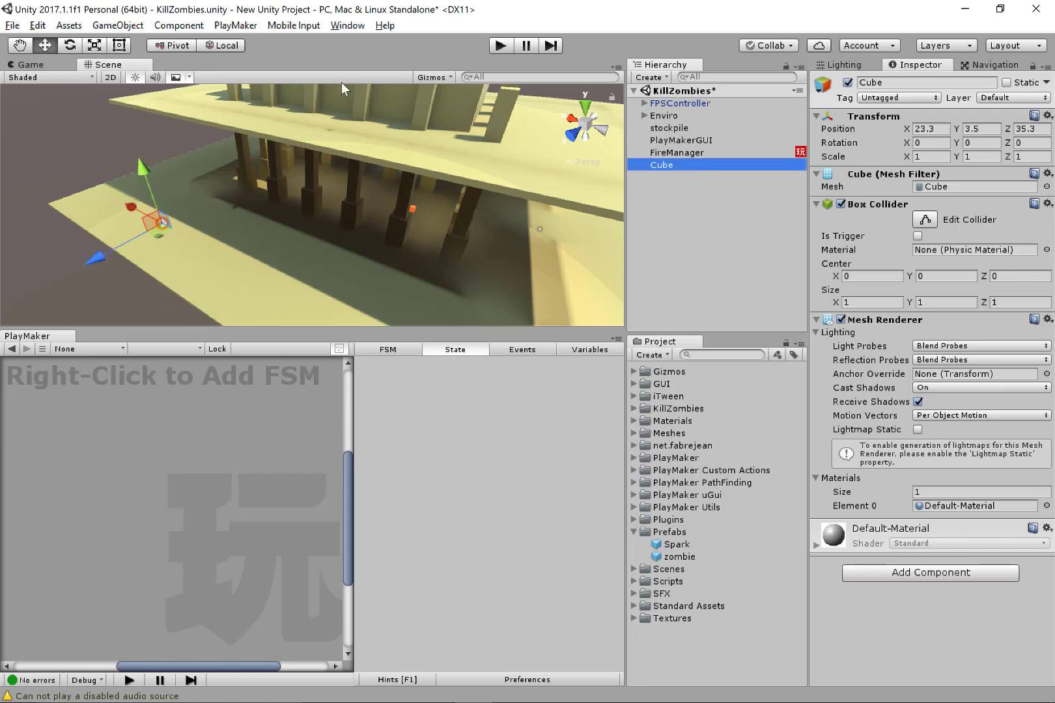
key(F2)
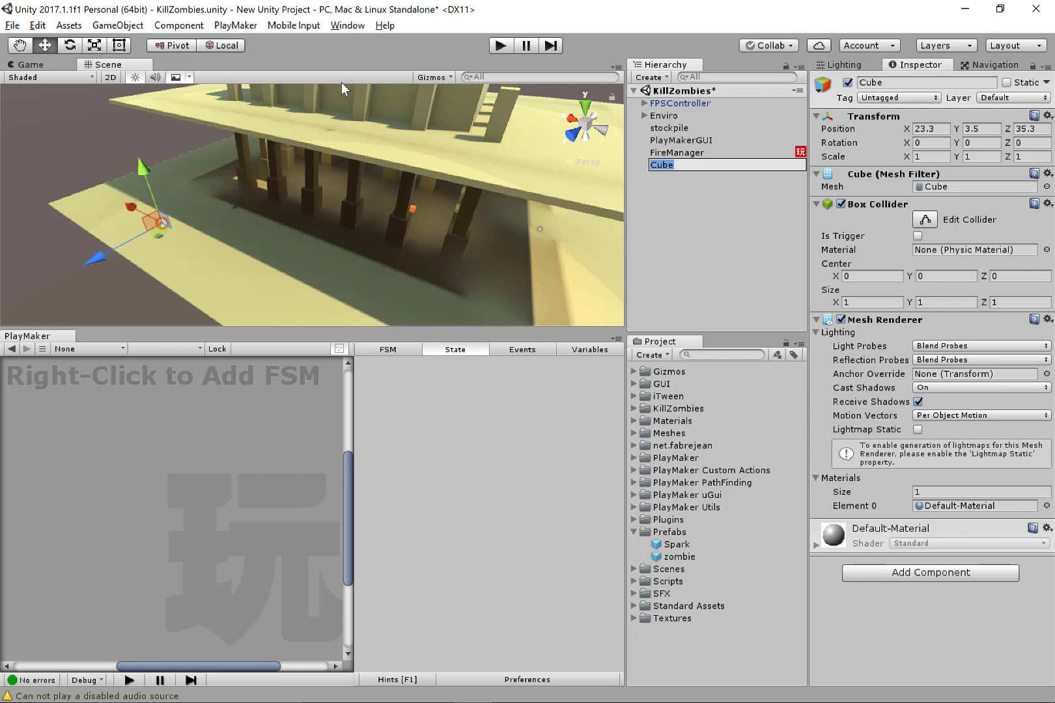
text(zombieSpawn)
key(Return)
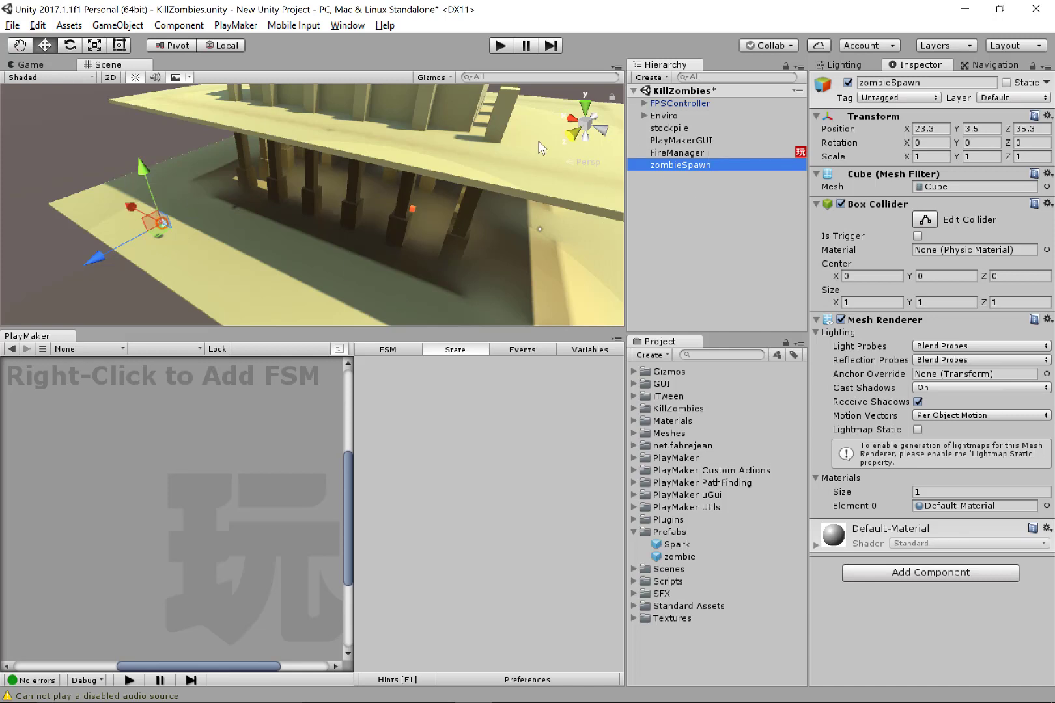
- Add a new tag named "z spawn" to the project's tag list
click(897, 98)
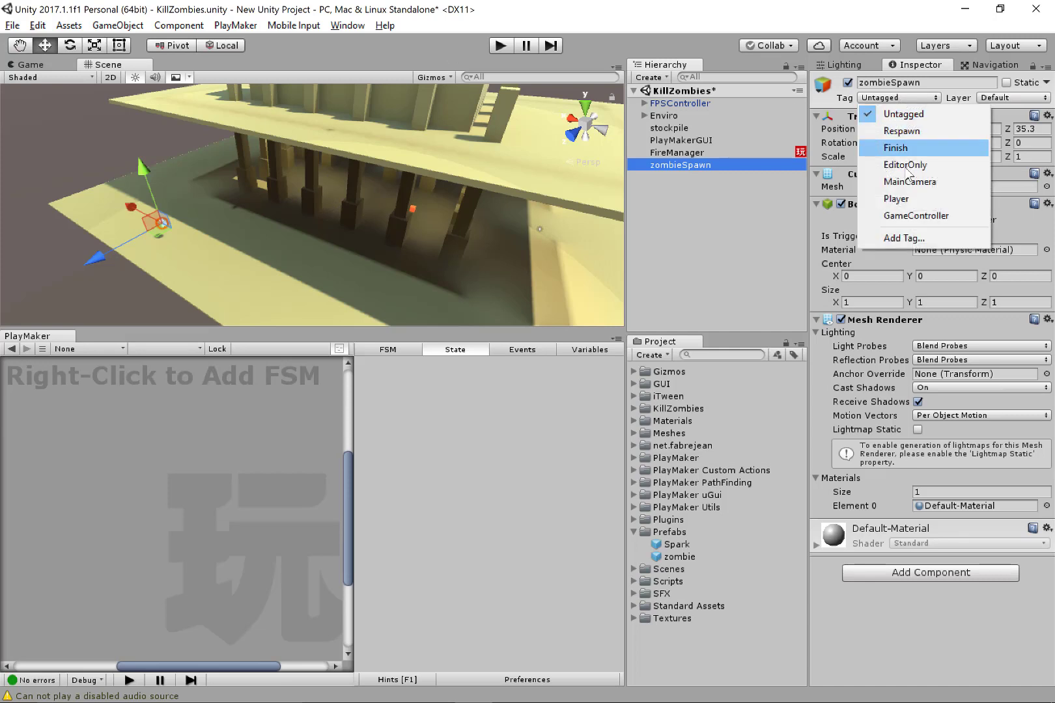
click(930, 240)
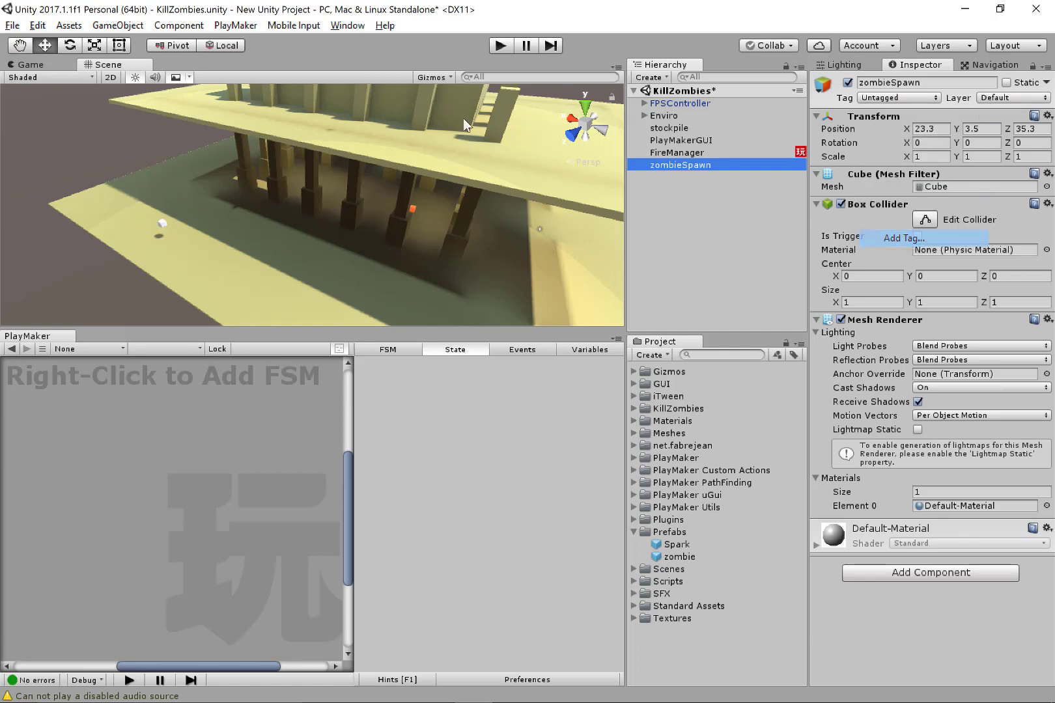
click(1021, 150)
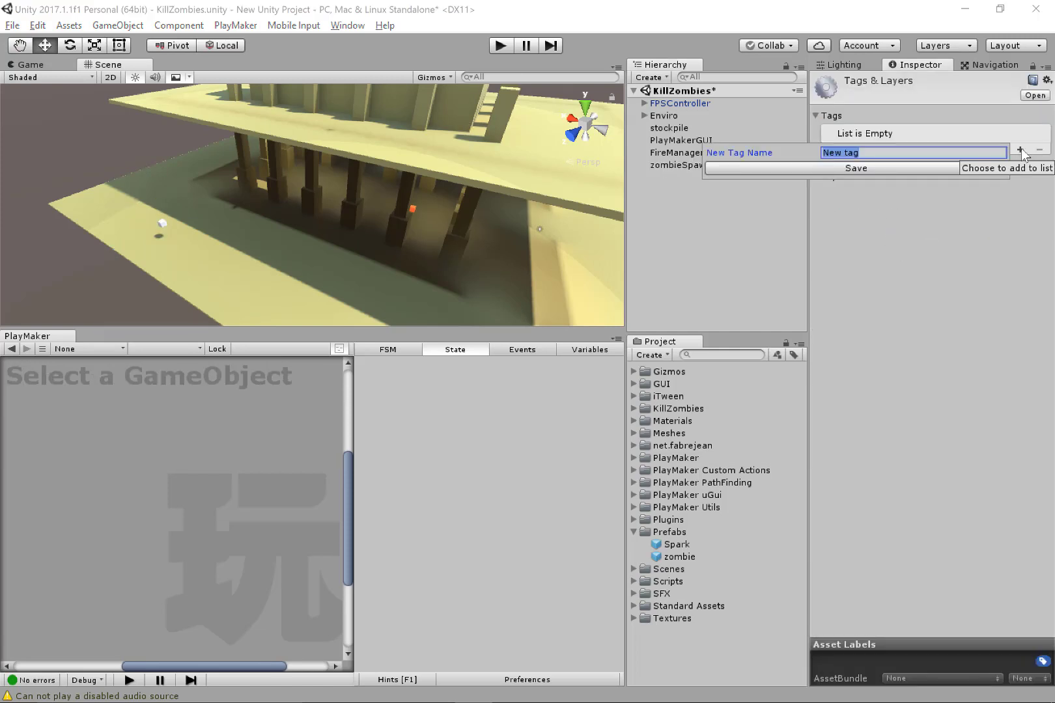
text(z spawn)
key(Return)
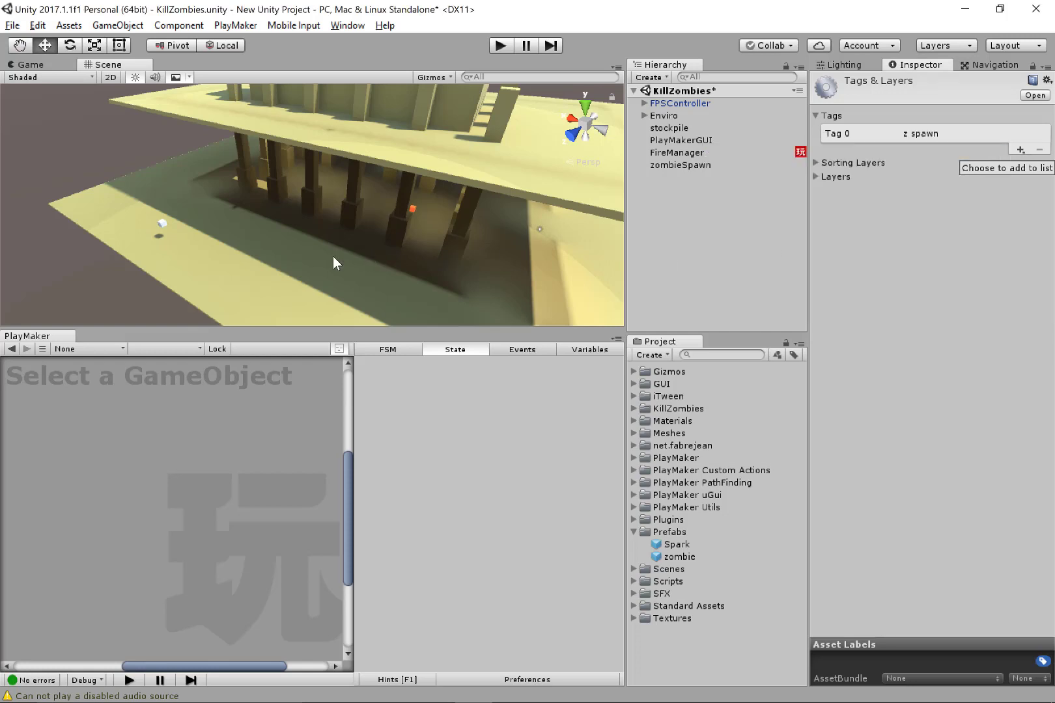
- Create a new material named tempObject in the Materials folder
click(163, 223)
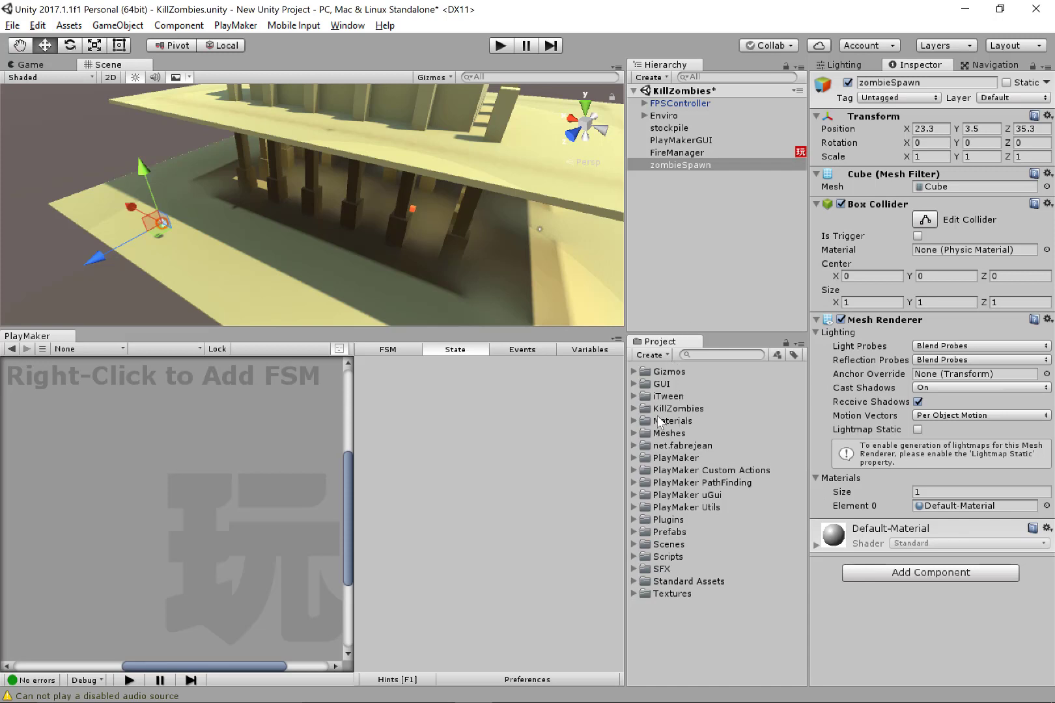
click(633, 420)
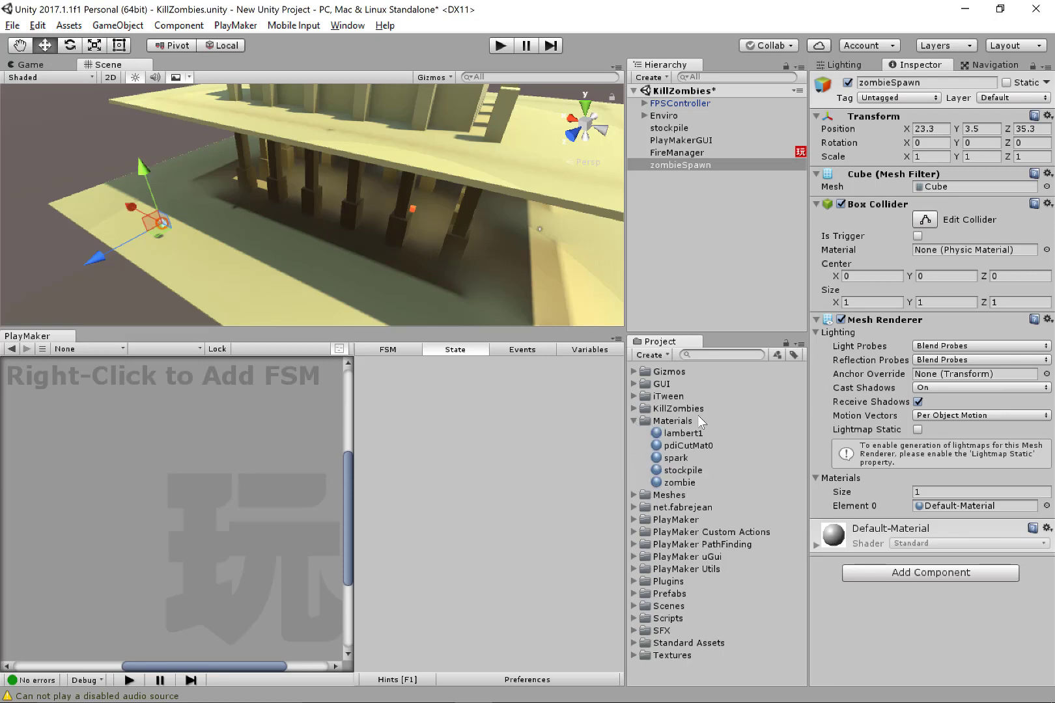
right_click(698, 421)
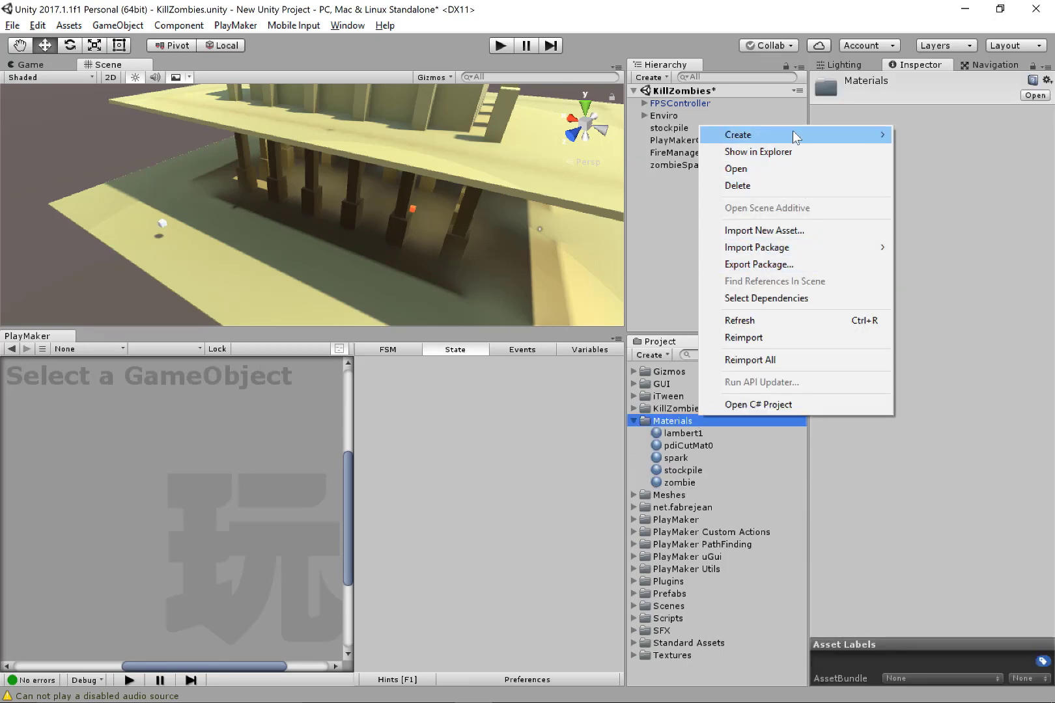
mouse_move(794, 130)
click(567, 309)
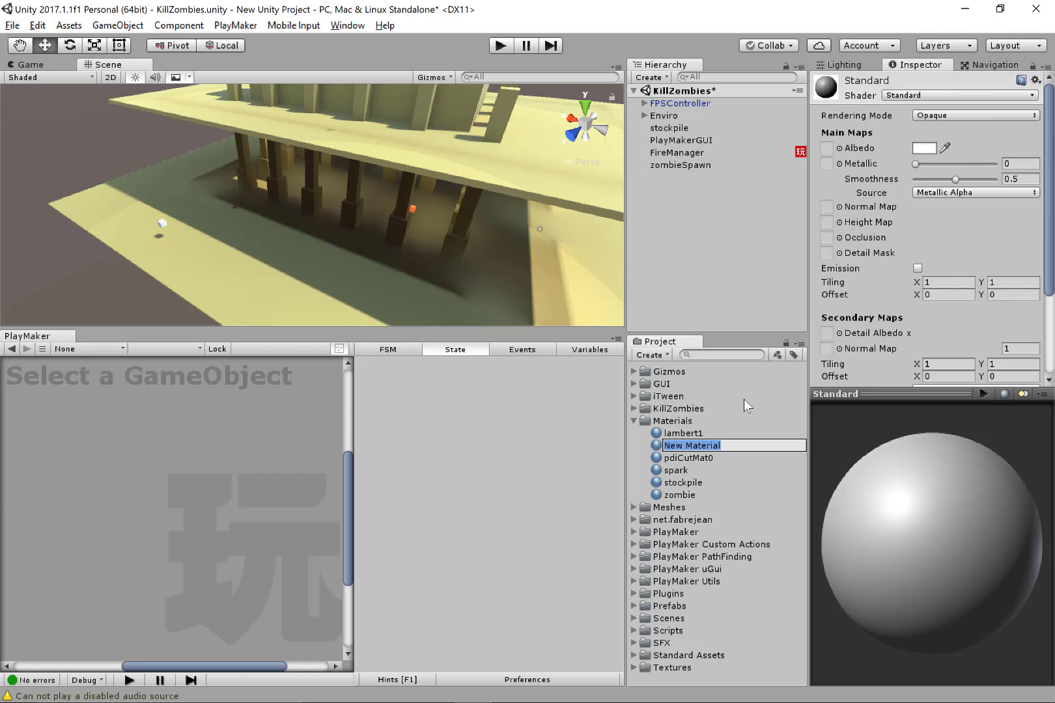
text(tempObject)
key(Return)
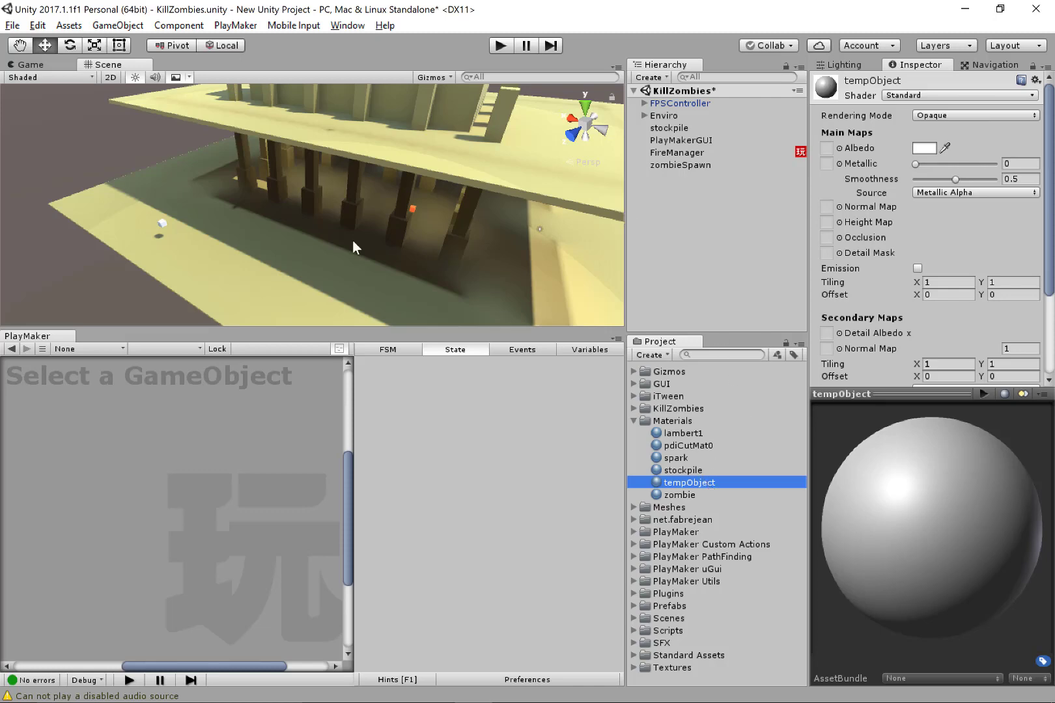
- Apply the tempObject material to the zombieSpawn cube, then scale it uniformly to about 1.77 and place it at about Y 2.44
drag(353, 241, 285, 141)
alt+right_drag(228, 207, 241, 205)
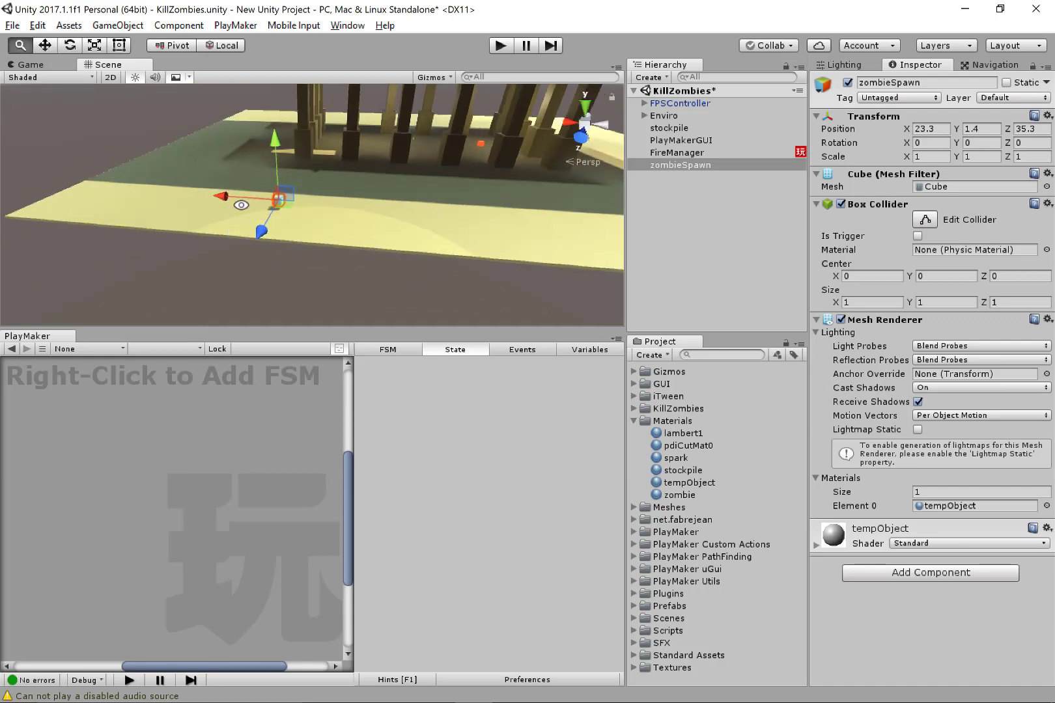
key(r)
drag(286, 202, 274, 138)
key(e)
key(w)
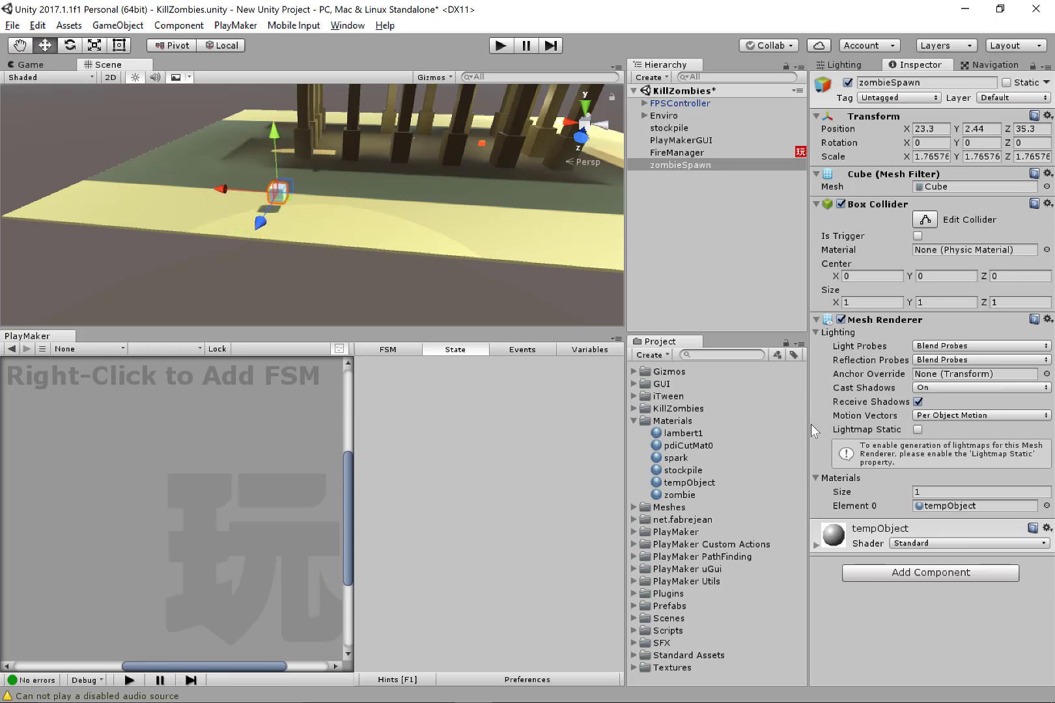
- Set the tempObject material's albedo to the red F20404
click(713, 482)
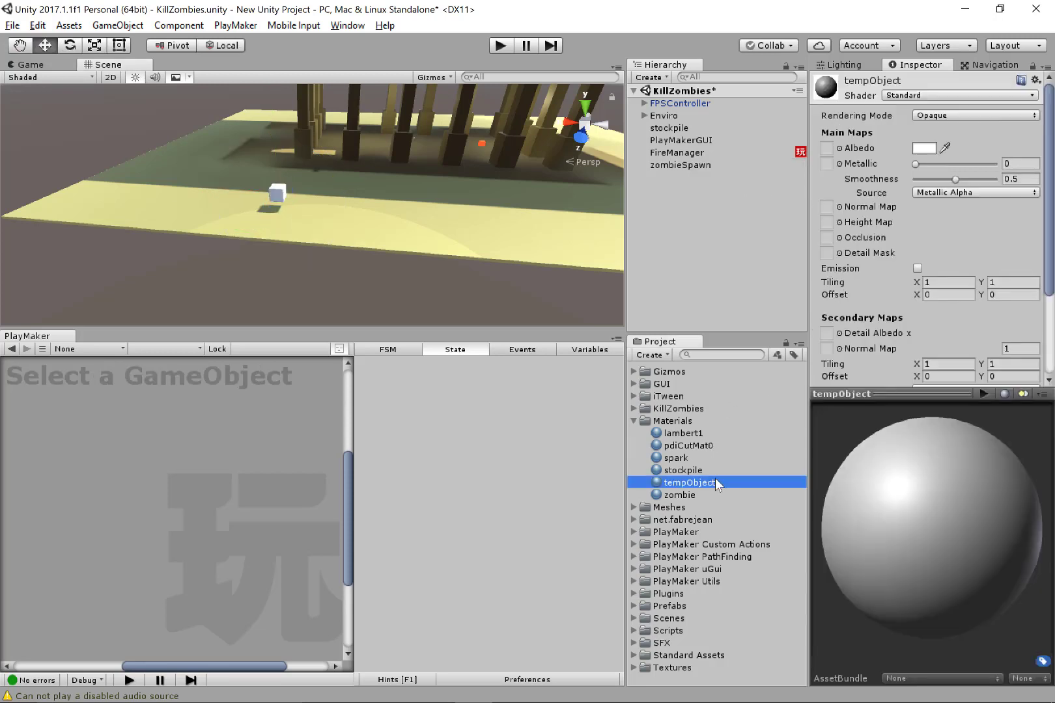
click(925, 148)
drag(123, 109, 137, 86)
click(177, 14)
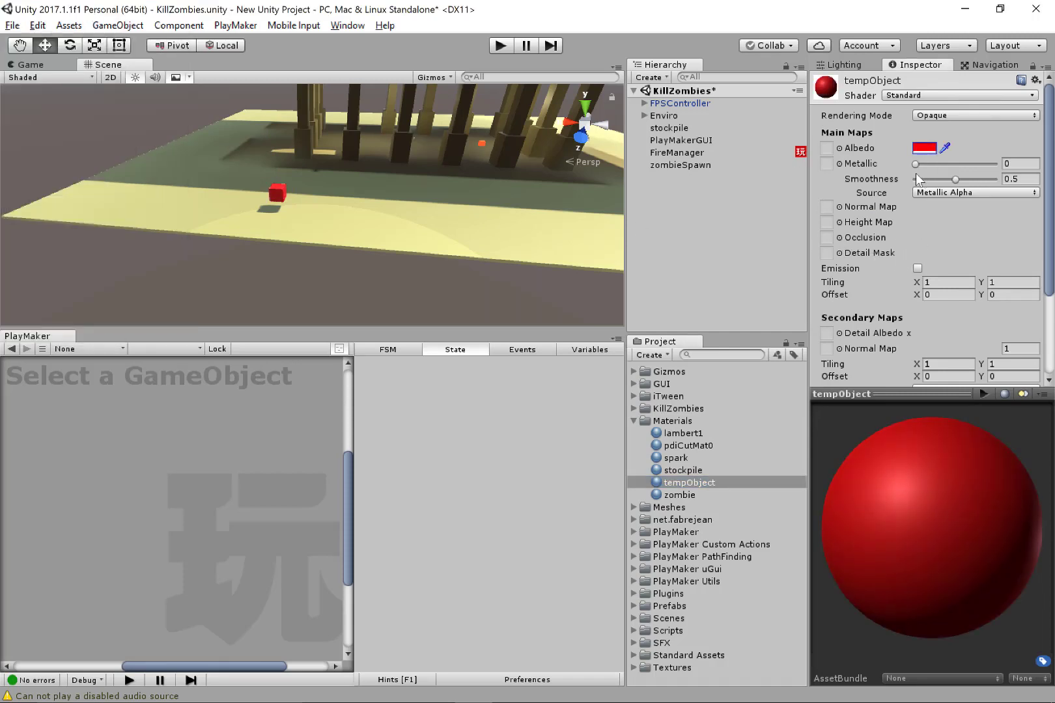
- Switch the tempObject material's rendering mode to Transparent and lower its albedo alpha to about 98
click(947, 118)
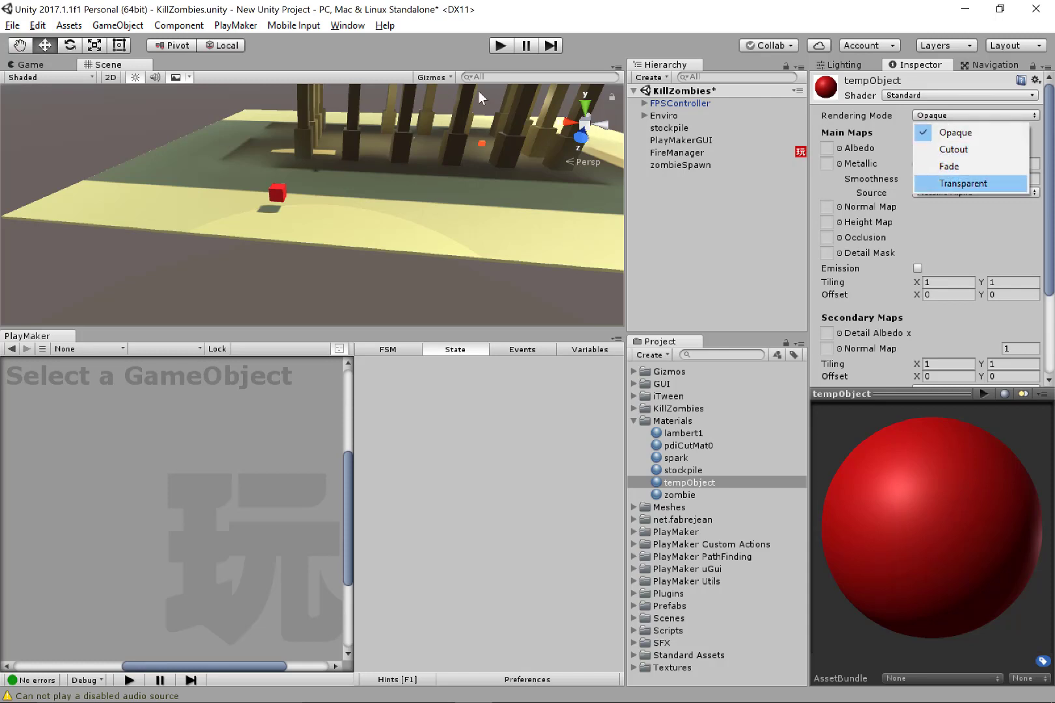
key(Escape)
click(928, 148)
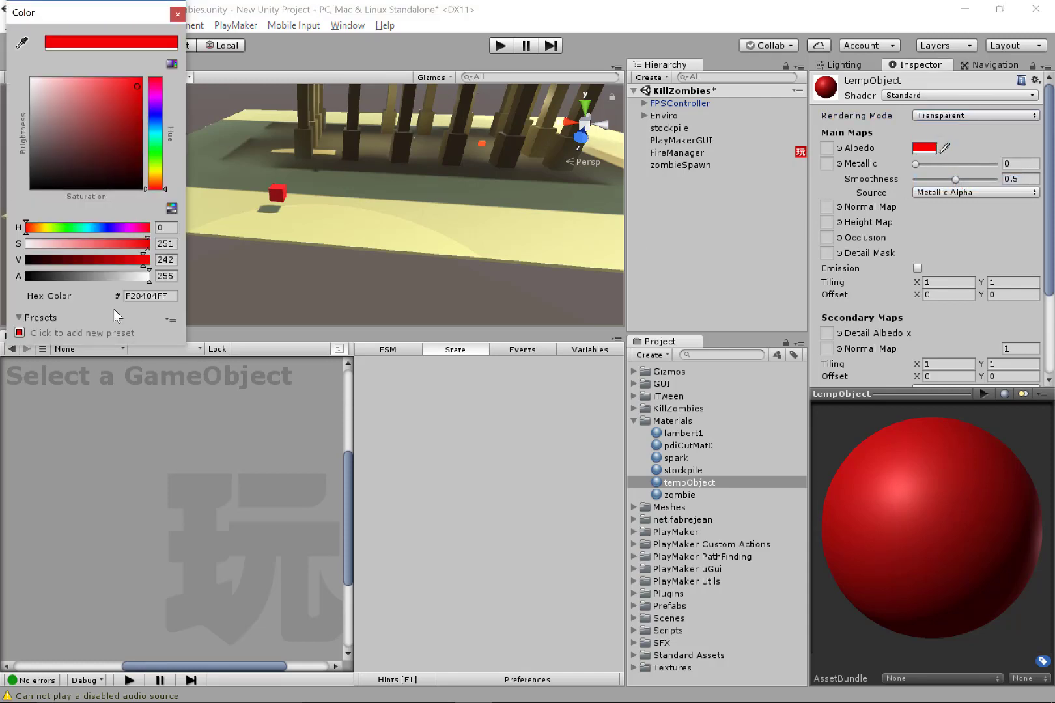
drag(113, 276, 75, 318)
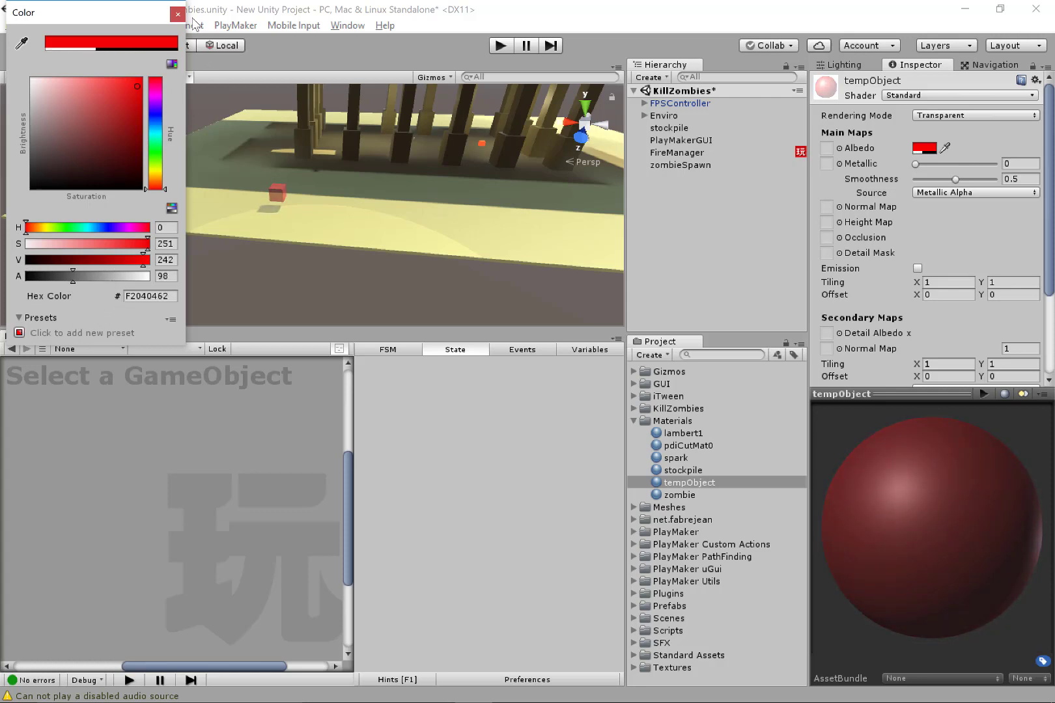
click(177, 14)
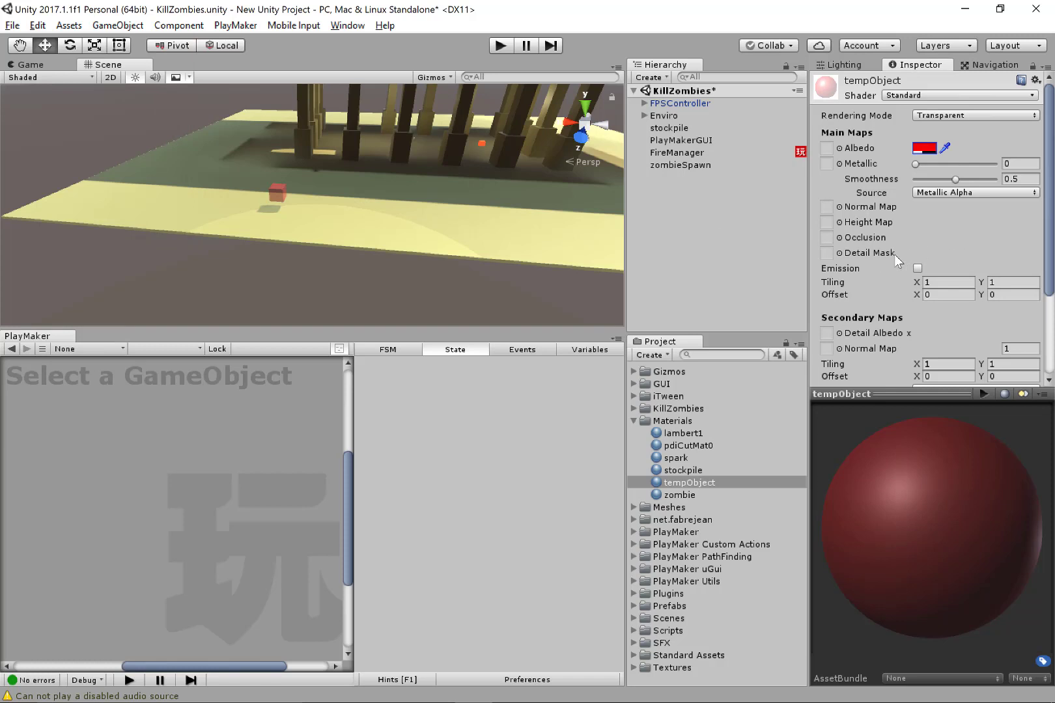
- Enable emission on the tempObject material and set a bright red emission color with brightness about 0.99
scroll(842, 217, down, 2)
click(917, 222)
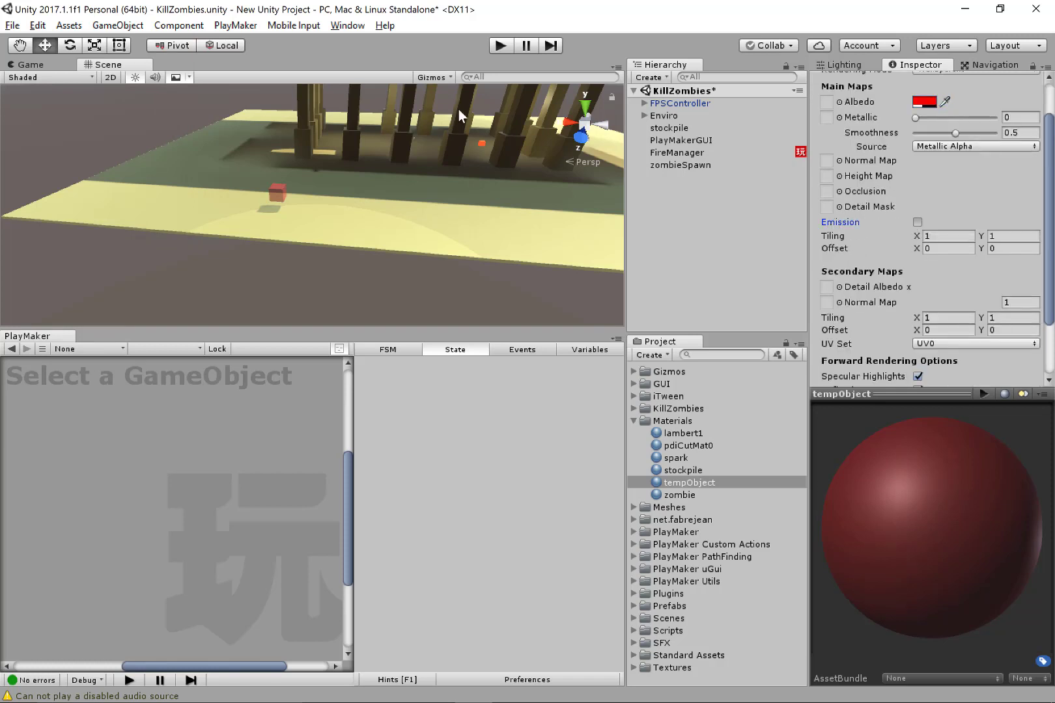
click(923, 237)
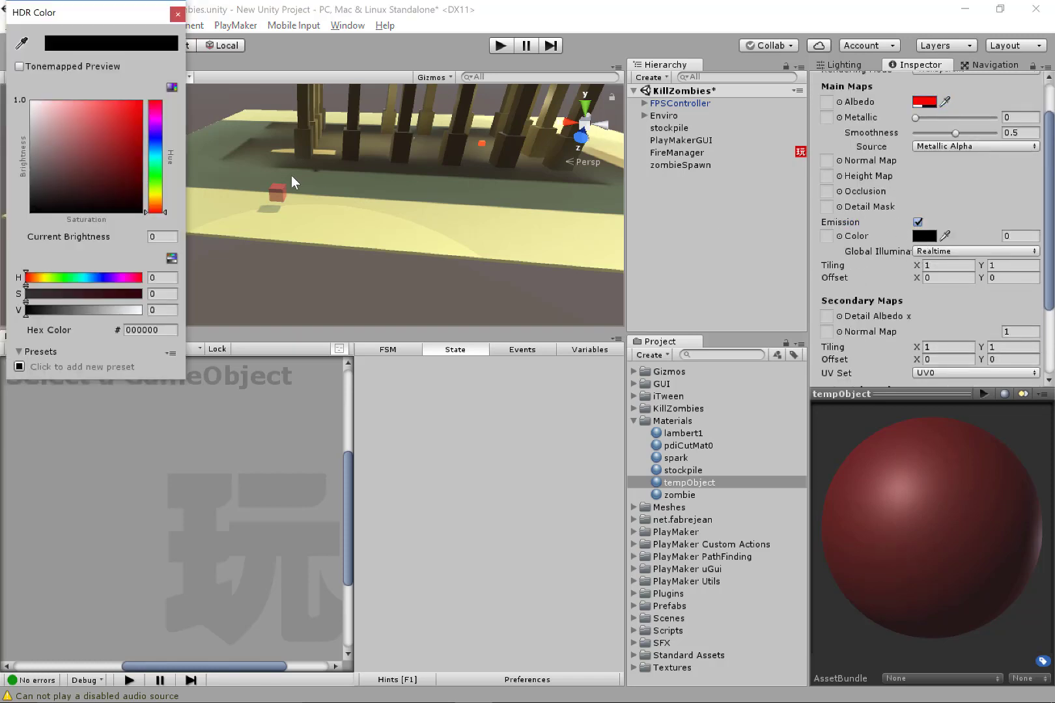
drag(115, 155, 144, 98)
click(177, 14)
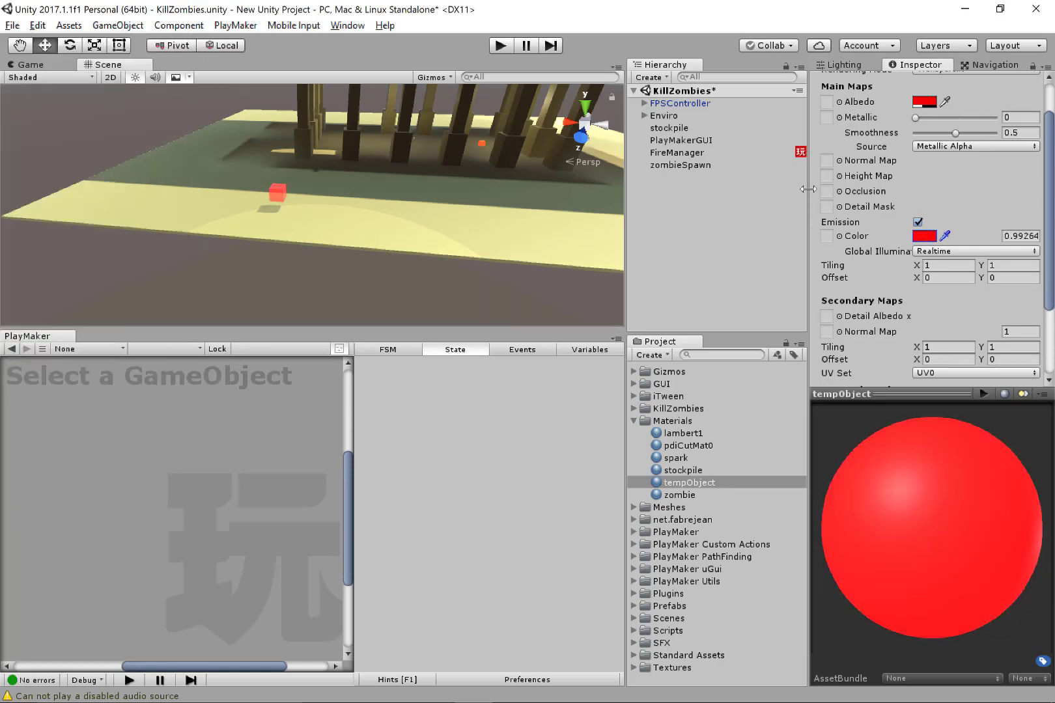
- Reduce the tempObject material's albedo alpha to about 60, keeping the Transparent rendering mode
scroll(878, 244, up, 2)
click(962, 116)
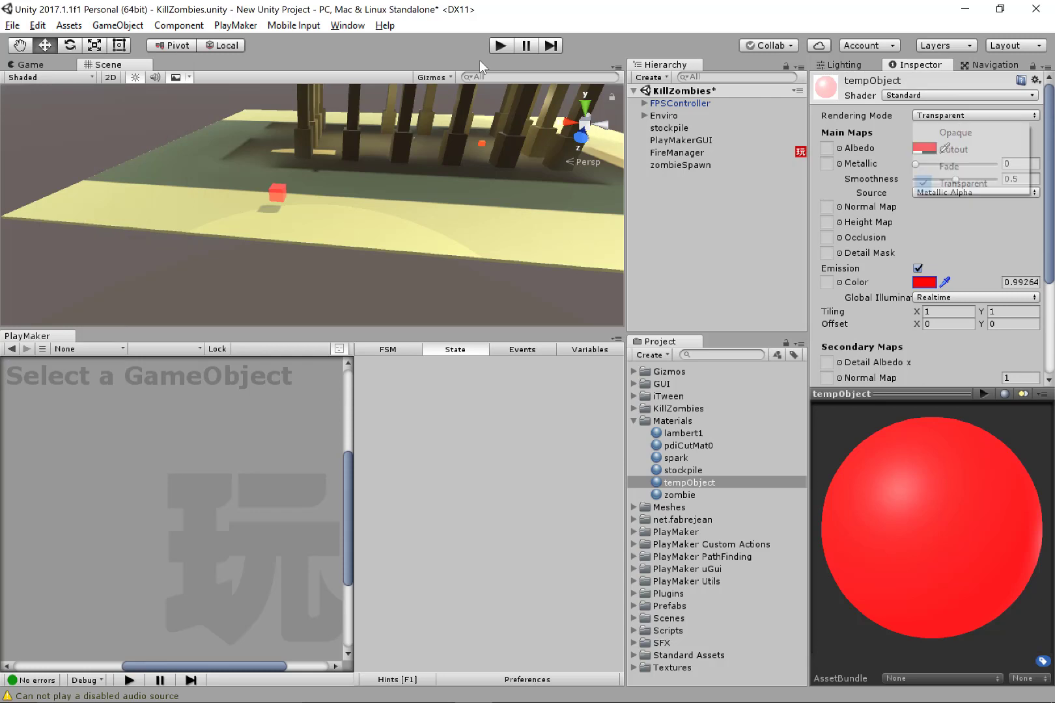
click(883, 150)
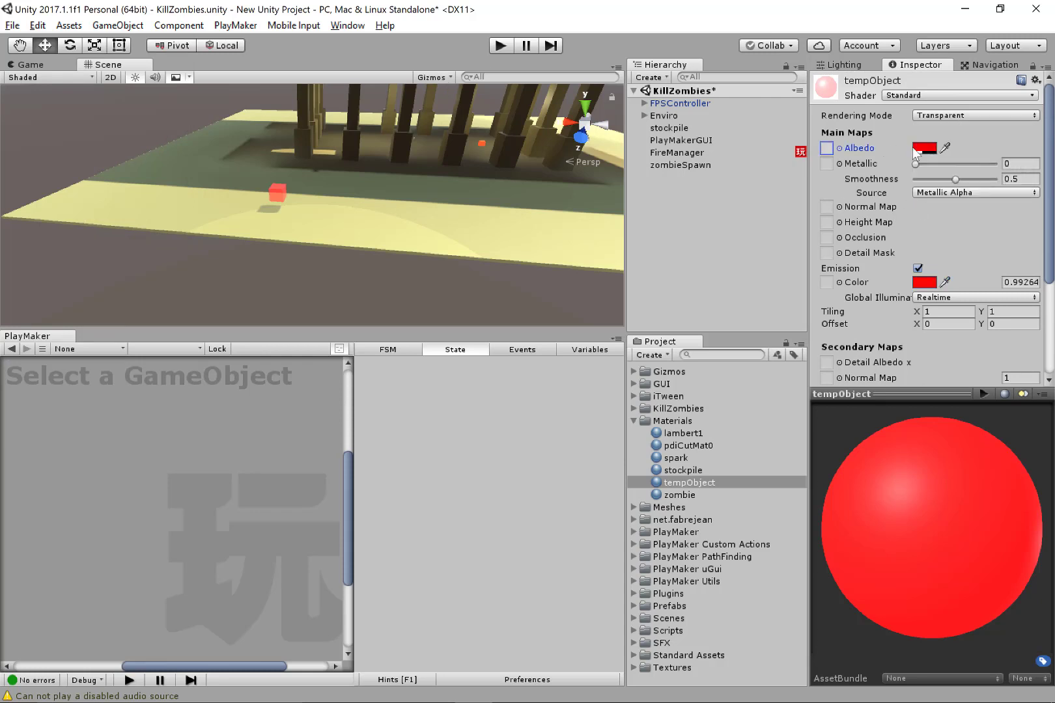
click(925, 148)
drag(102, 276, 60, 298)
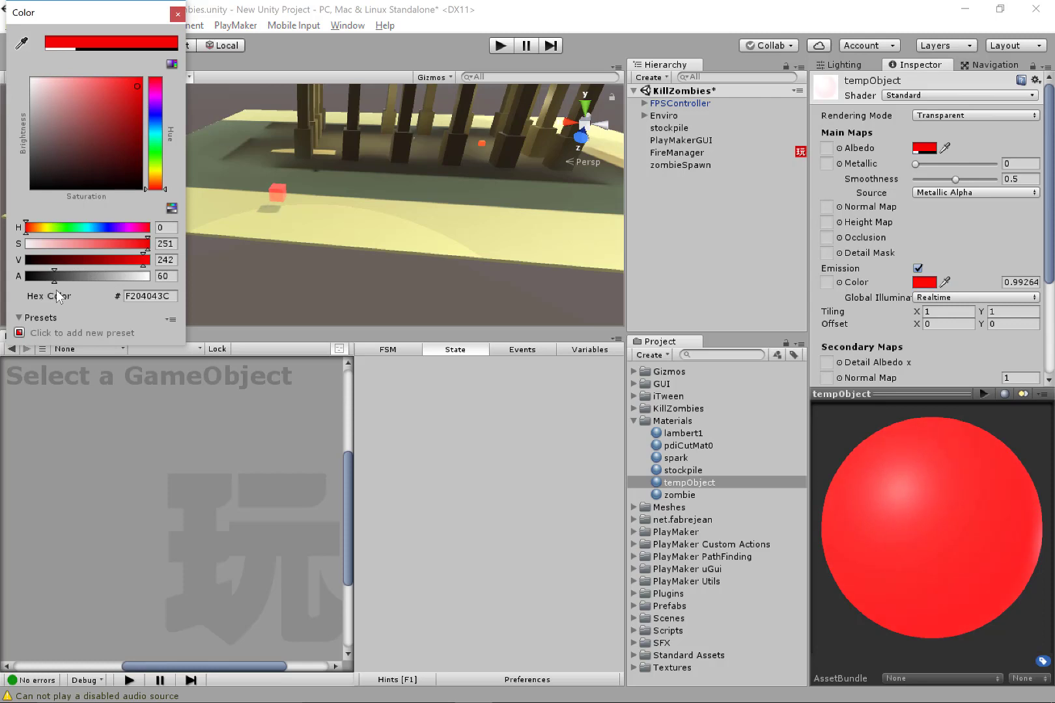
click(177, 14)
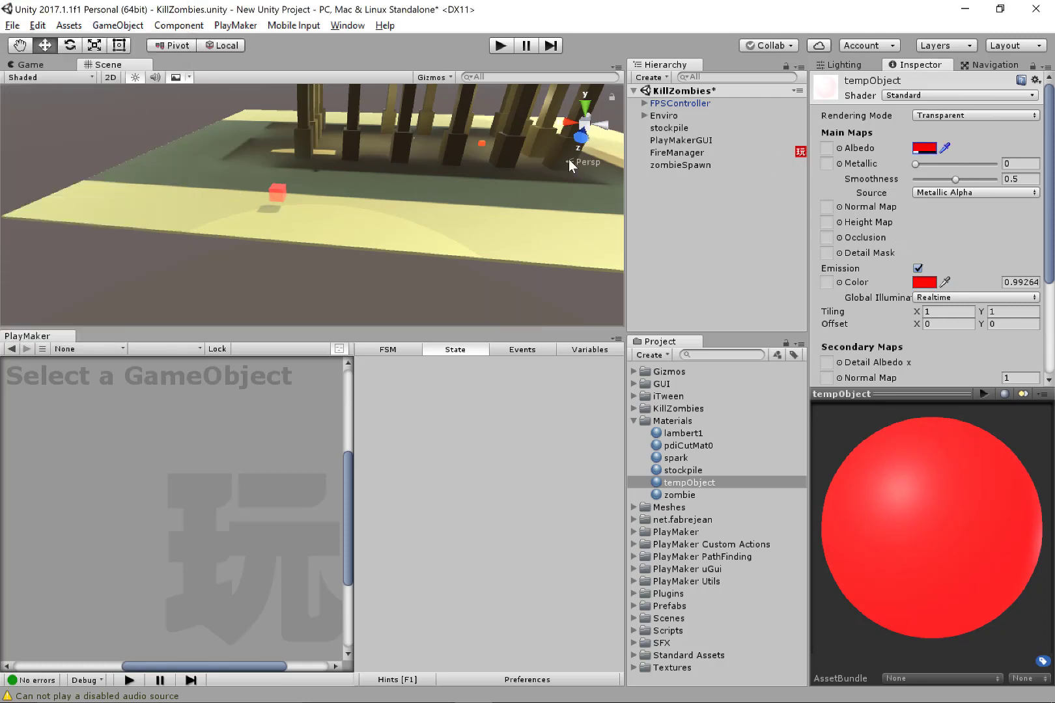
- Move the zombieSpawn cube along the ground to about X 36.37 and assign it the z spawn tag
alt+drag(341, 146, 269, 287)
click(431, 228)
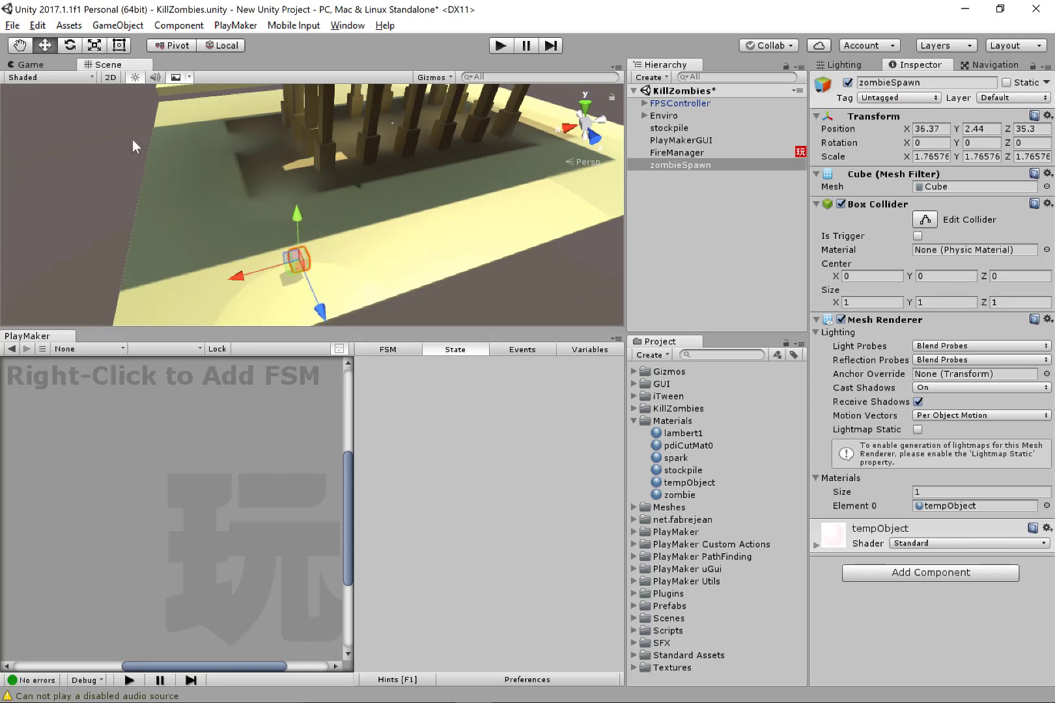
click(872, 97)
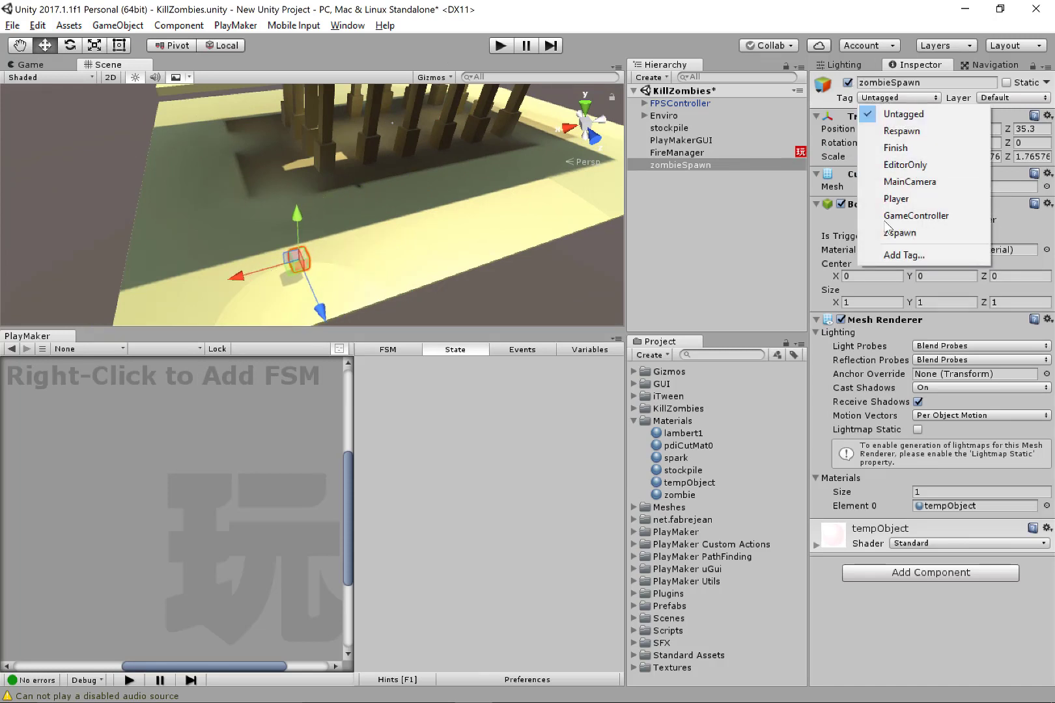
click(889, 232)
alt+drag(351, 213, 299, 200)
alt+right_drag(132, 101, 247, 134)
alt+drag(85, 172, 379, 183)
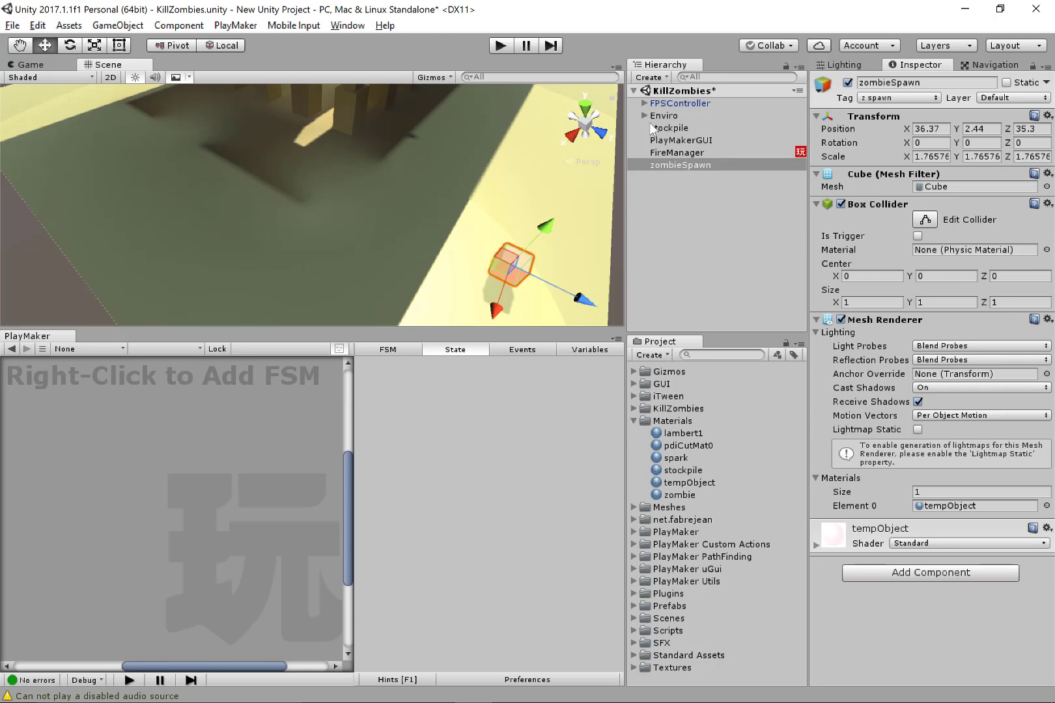
- Reactivate the innerWalls object inside Enviro's zombieEnviro group
click(669, 116)
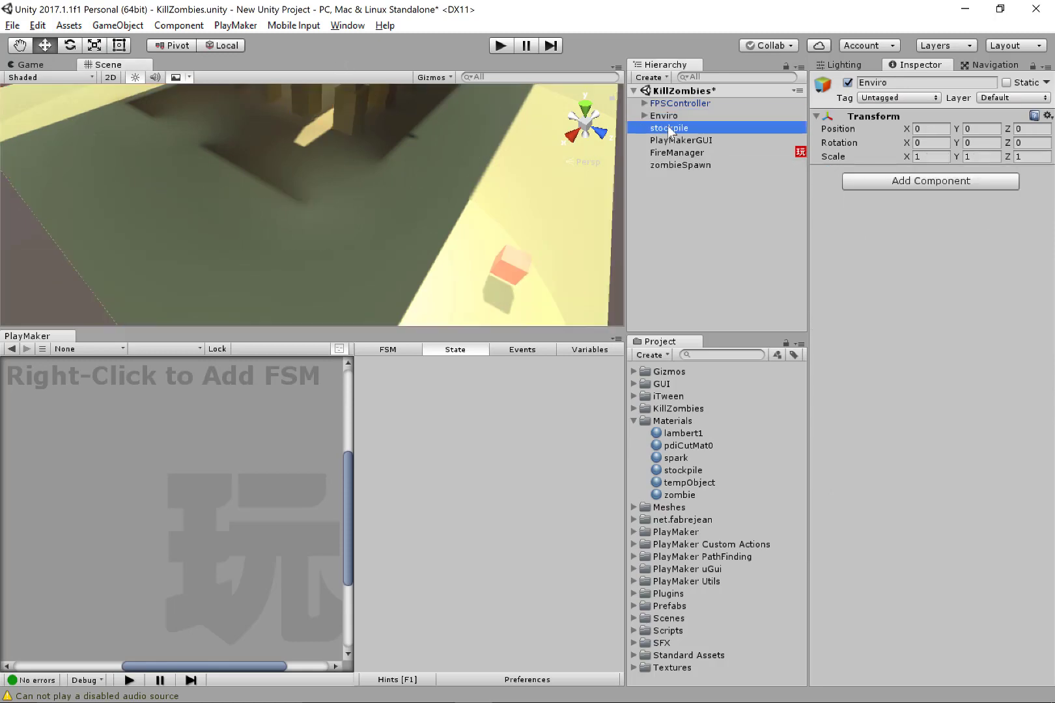
click(645, 116)
click(689, 127)
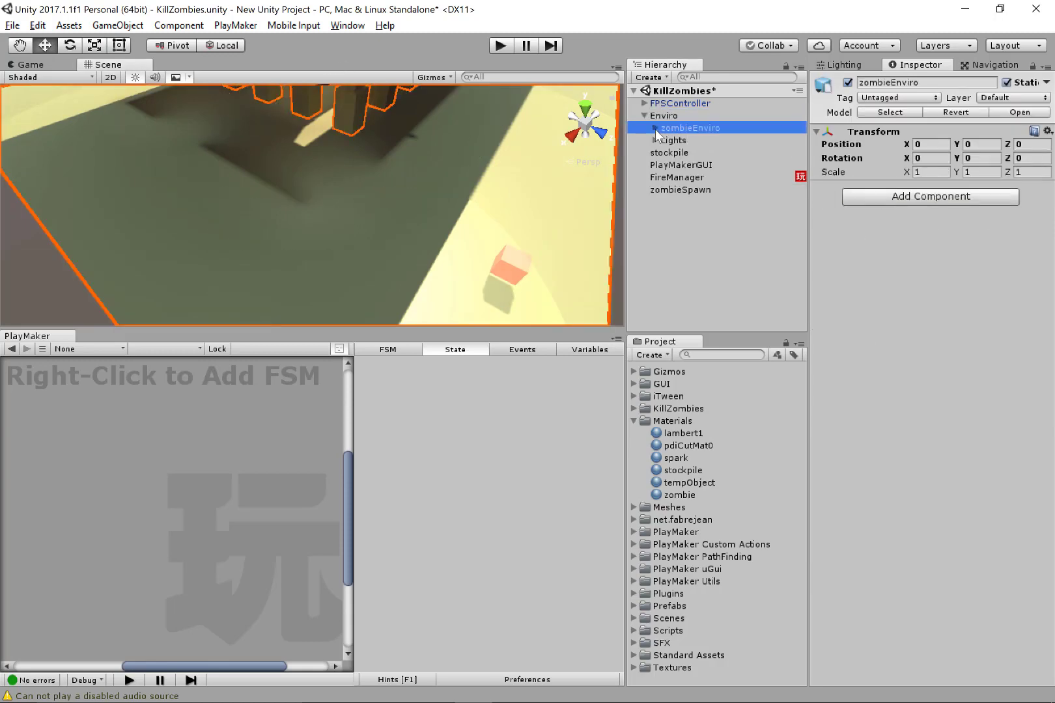
click(655, 127)
click(700, 165)
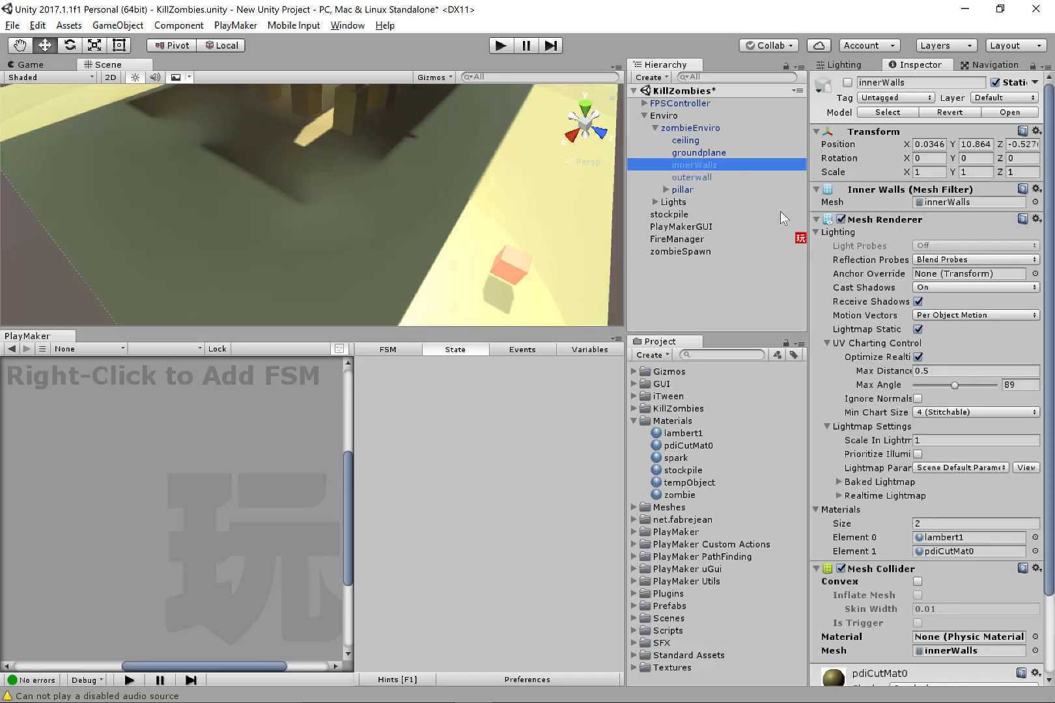
click(848, 82)
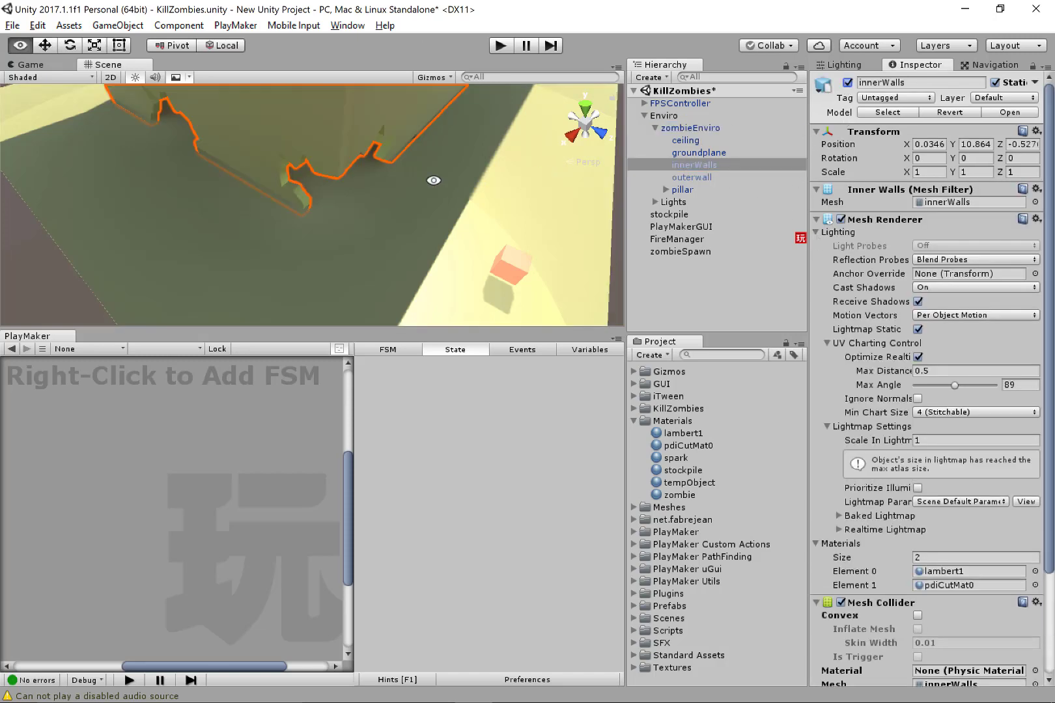
- Move the zombieSpawn cube beside the building's outer wall at about X 20.9, Z 26.9
alt+drag(431, 179, 334, 177)
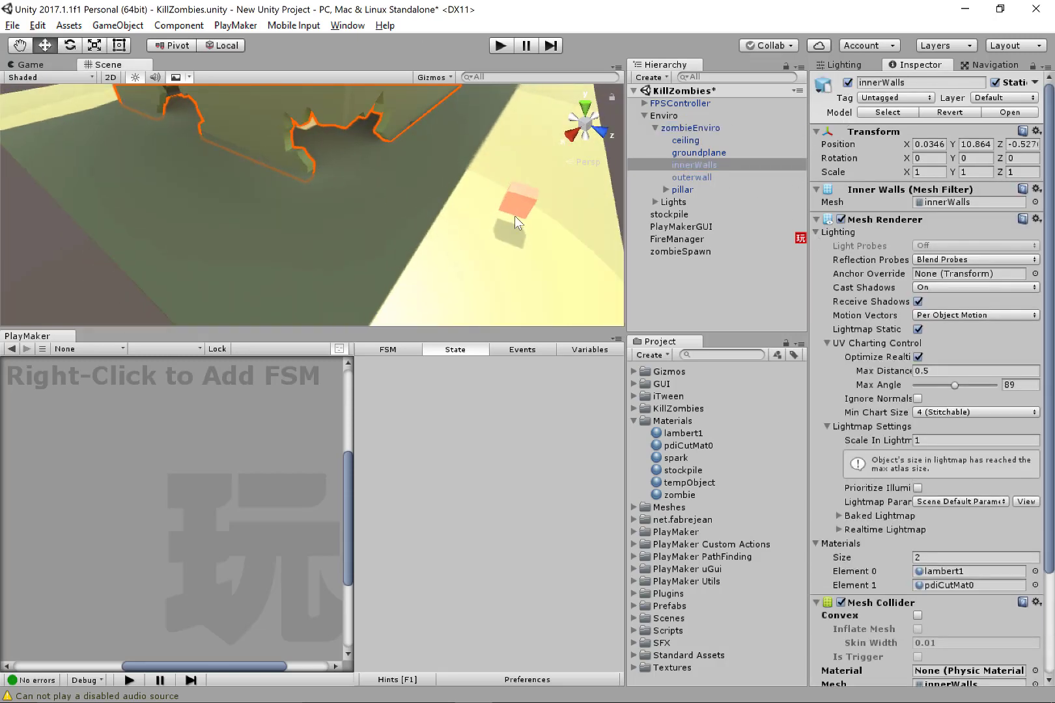
click(524, 209)
alt+drag(524, 208, 391, 257)
drag(454, 306, 416, 244)
alt+drag(171, 92, 276, 204)
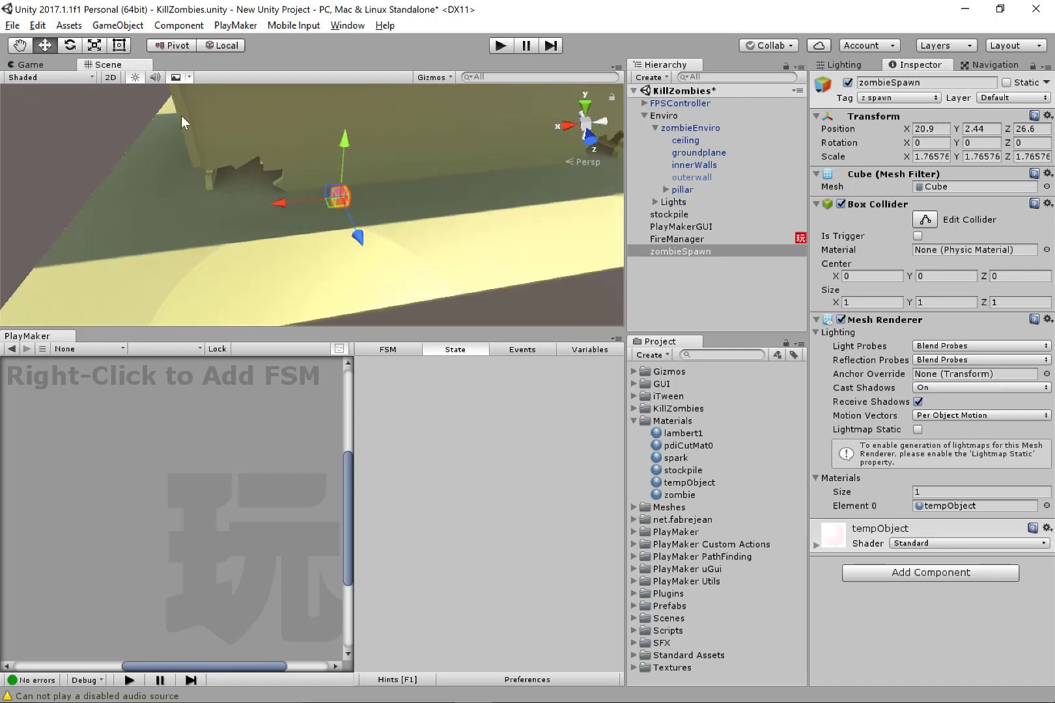
drag(361, 231, 323, 216)
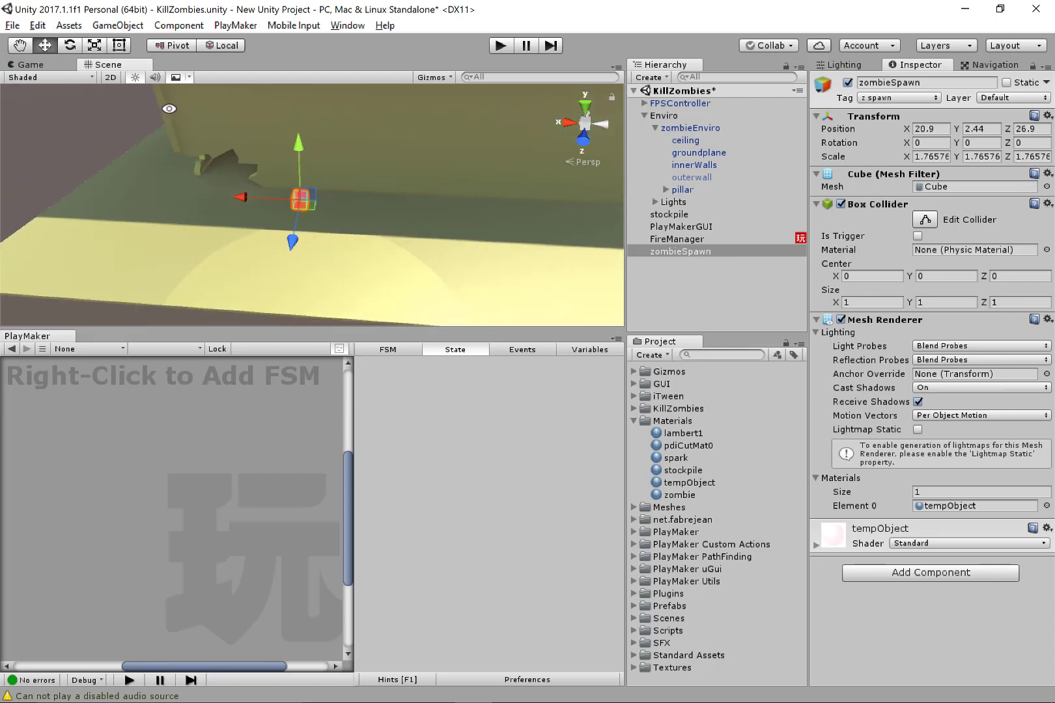
- Duplicate the zombieSpawn cube and move the copy along the same wall to about X -18.9, Z 26.9
key(ctrl+d)
alt+right_drag(173, 102, 169, 180)
drag(169, 180, 189, 166)
alt+drag(355, 186, 265, 192)
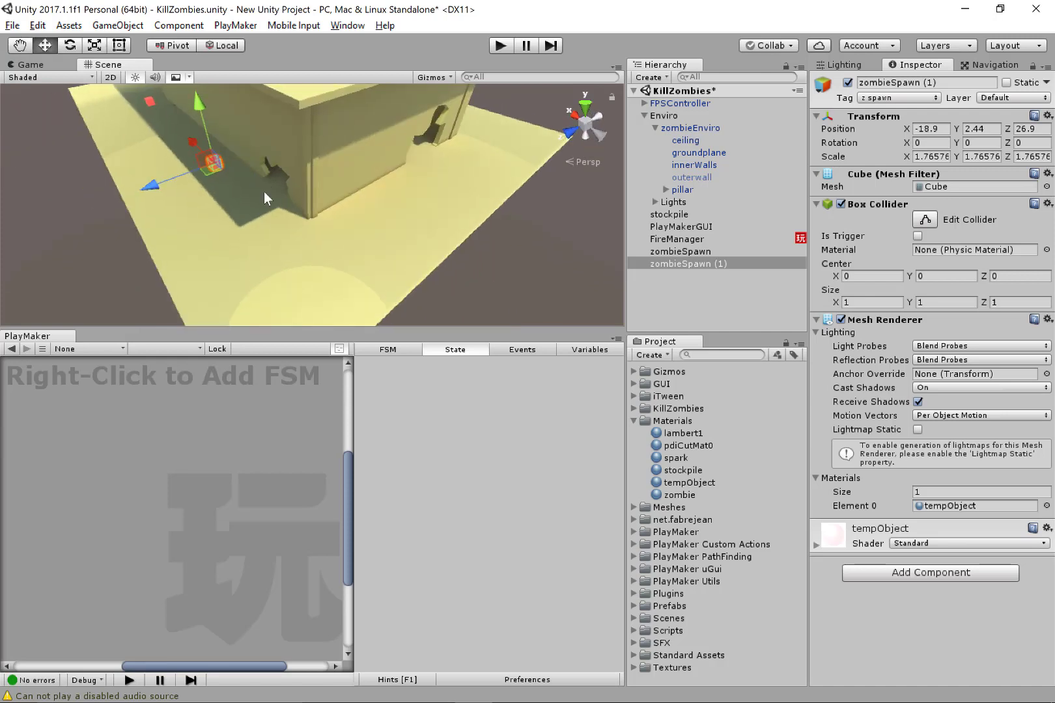
- Duplicate the spawn cube five more times and spread the copies around the building, the last at about X 7.9, Z -25
key(ctrl+d)
drag(209, 168, 347, 222)
alt+drag(438, 198, 550, 241)
key(ctrl+d)
key(ctrl+d)
key(ctrl+d)
key(ctrl+d)
alt+drag(409, 247, 163, 218)
- Add two more spawn cube copies along the building's remaining side, the last at about X 45.26, Z 7.94
key(ctrl+d)
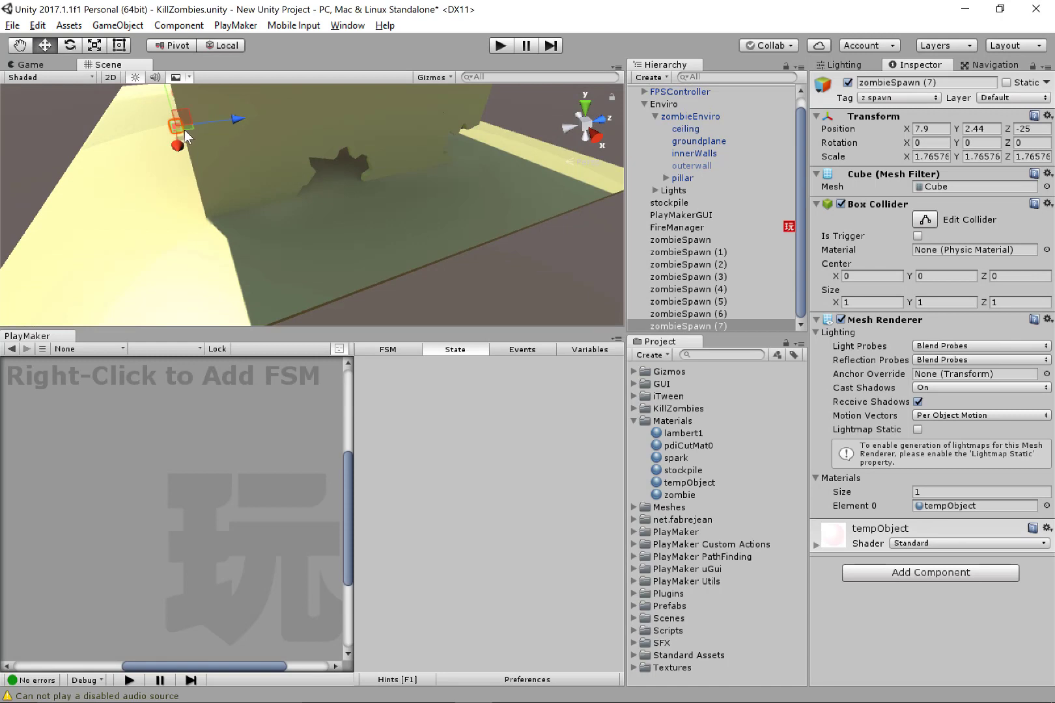
drag(185, 129, 264, 230)
mouse_move(368, 209)
alt+mouse_down()
mouse_move(209, 202)
mouse_move(176, 250)
mouse_move(379, 236)
mouse_move(369, 225)
alt+mouse_up()
key(ctrl+d)
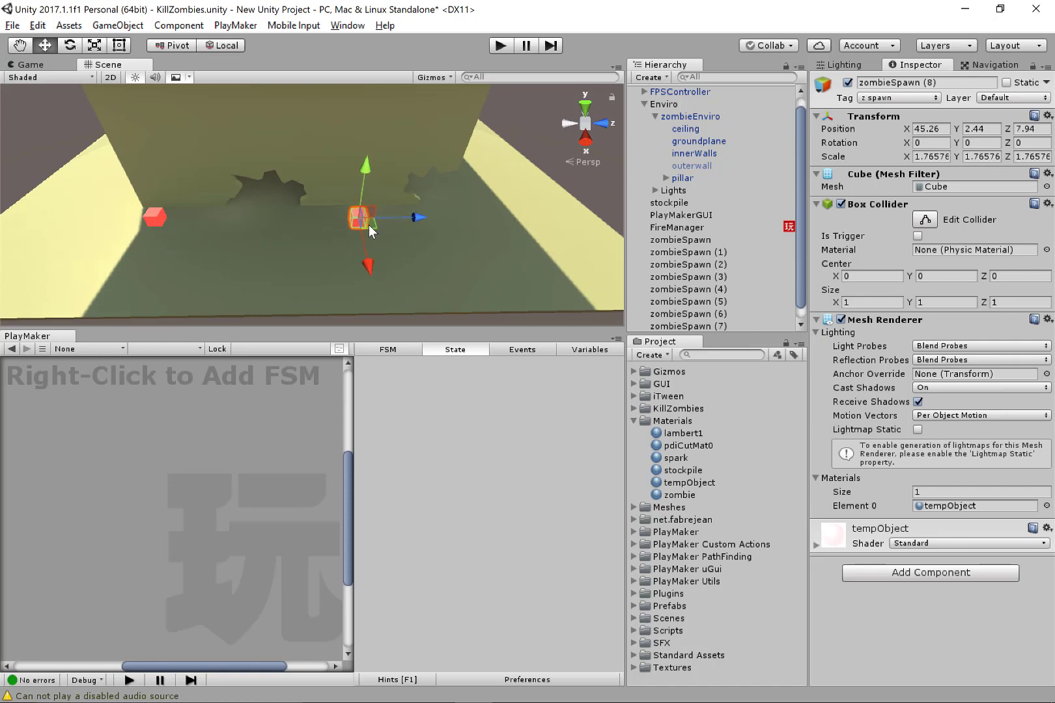
- Position the zombieSpawn (3) cube at about X -43.36, Z 5.28 and check the cubes' placement around the building
alt+right_drag(487, 207, 487, 207)
right_drag(425, 212, 368, 223)
click(368, 223)
alt+drag(367, 223, 326, 301)
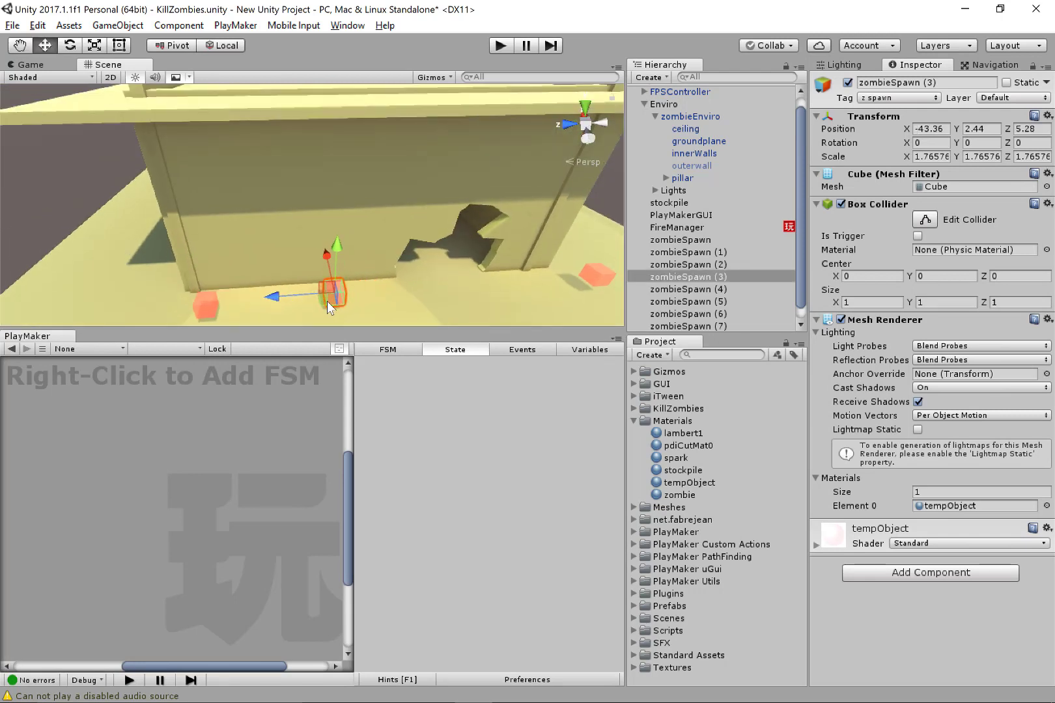
alt+drag(233, 260, 365, 235)
alt+drag(292, 215, 215, 205)
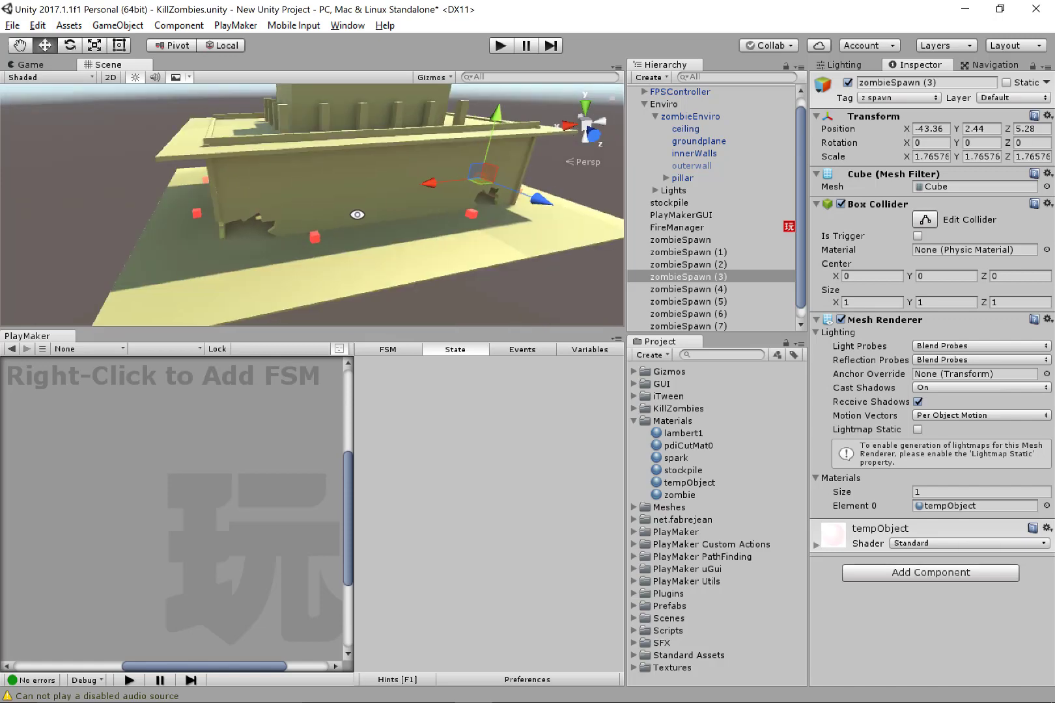
- Create an empty GameObject and set its position to X 0, Y 0, Z 0
scroll(698, 254, down, 1)
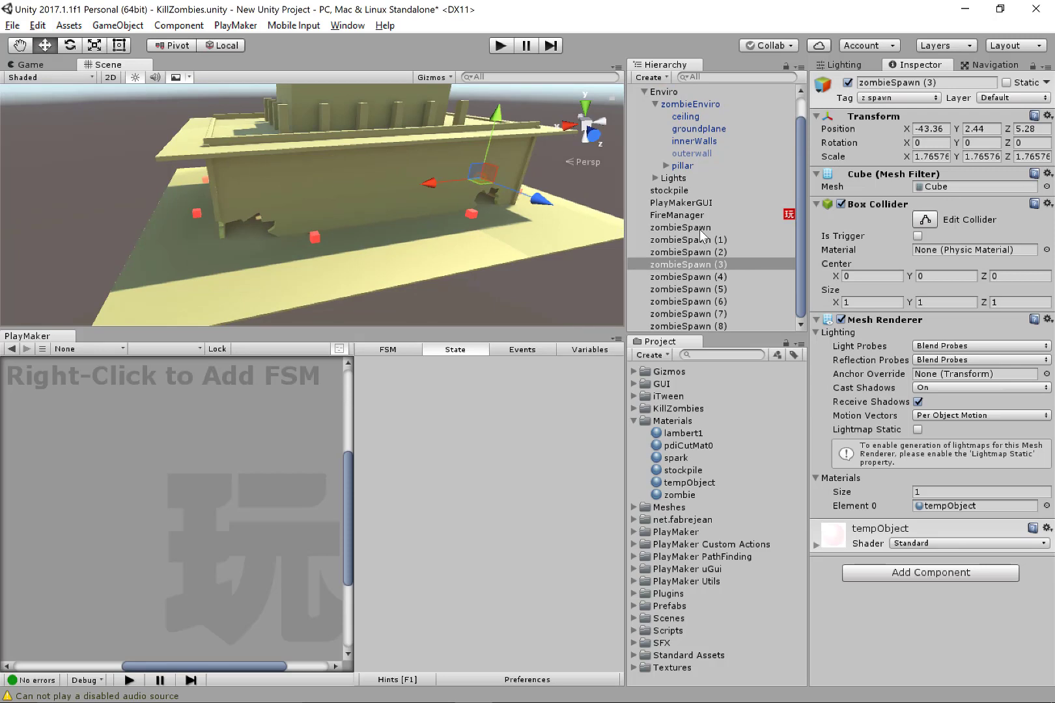
click(650, 77)
key(Return)
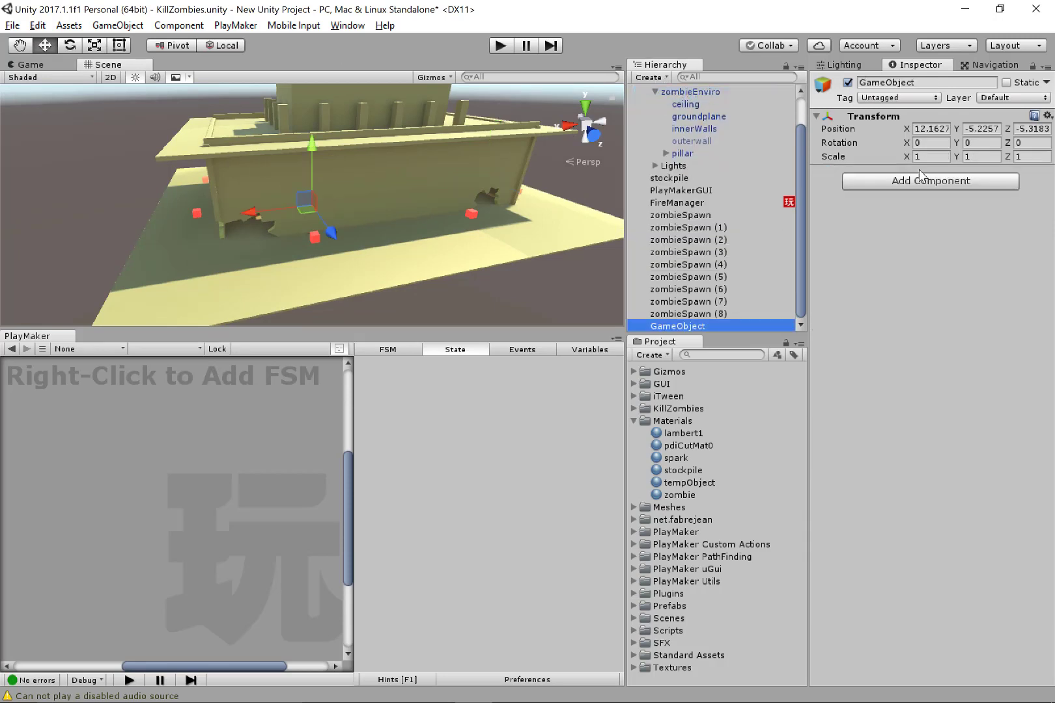
click(944, 129)
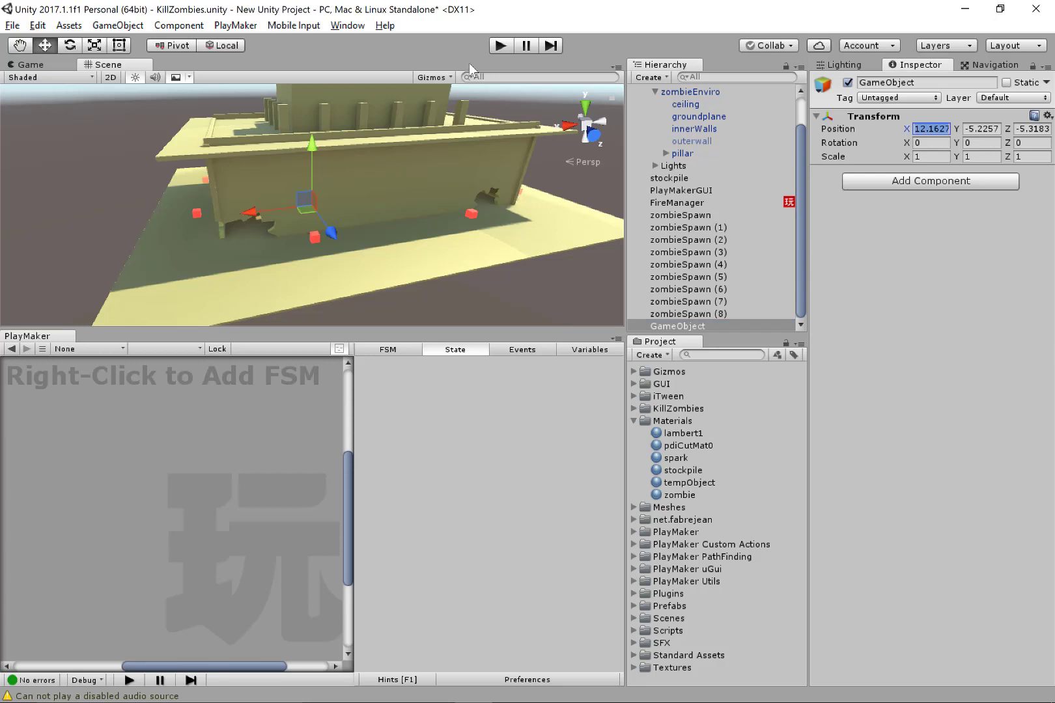
text(000)
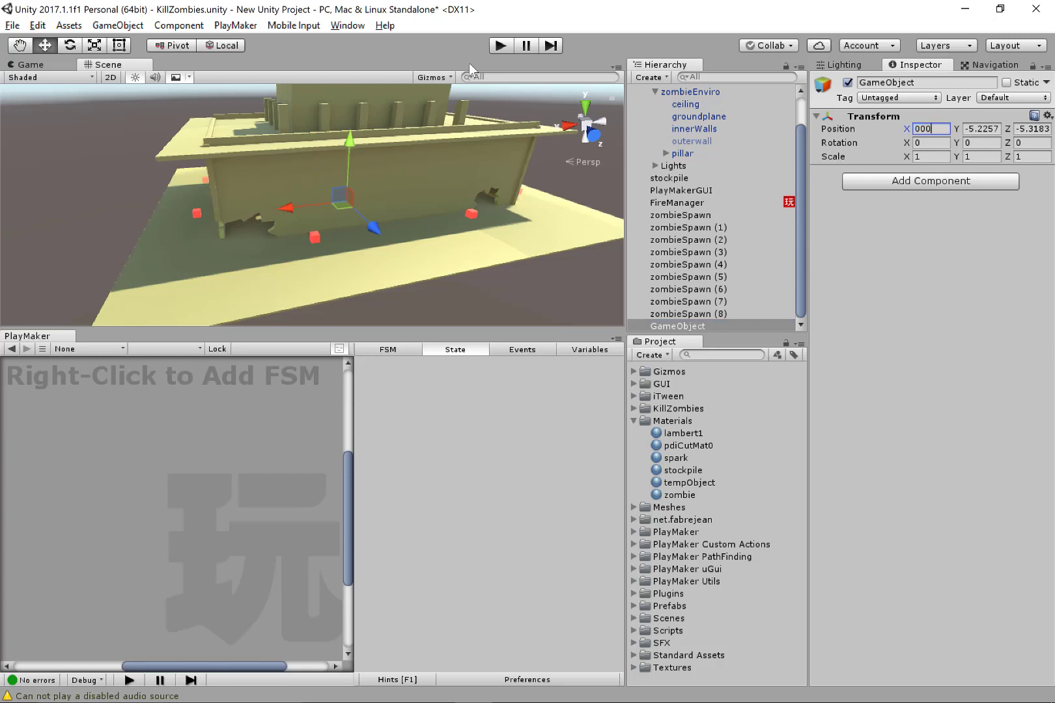
key(Tab)
text(0)
key(Tab)
text(0)
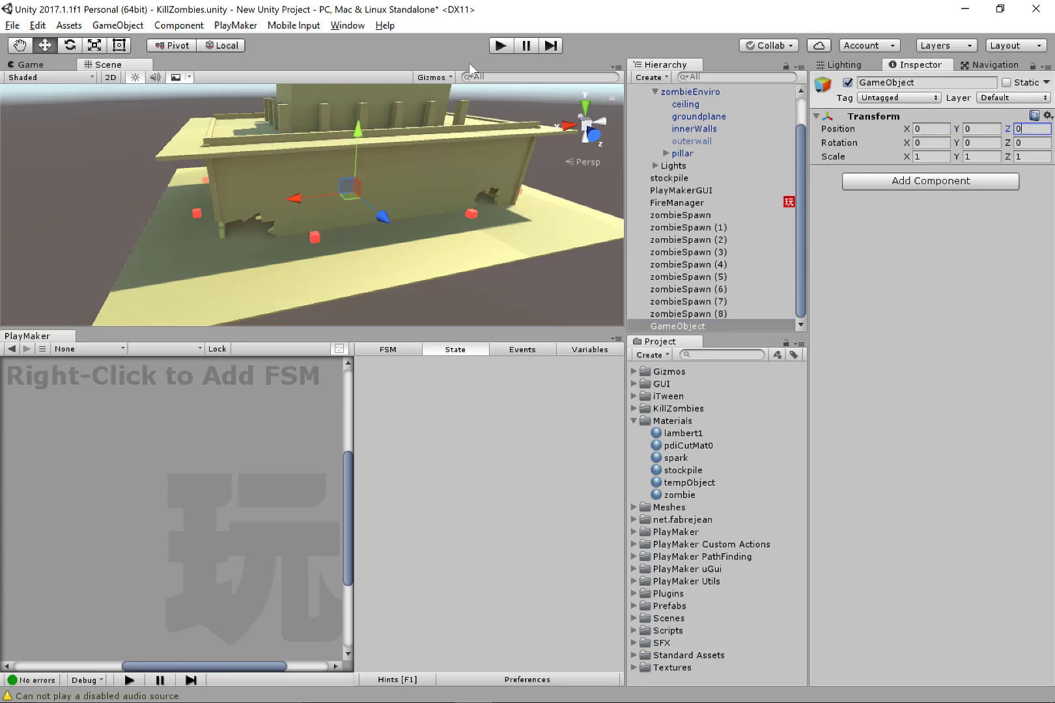
- Rename the new empty GameObject as "z spawn points"
click(695, 327)
key(f)
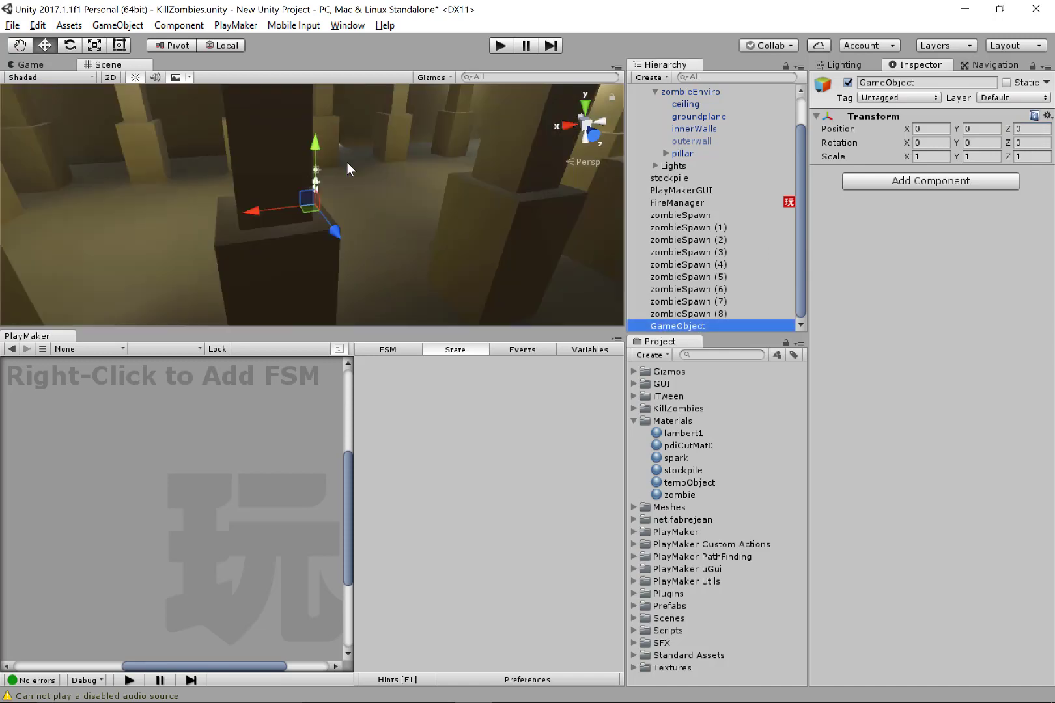
key(F2)
text(z)
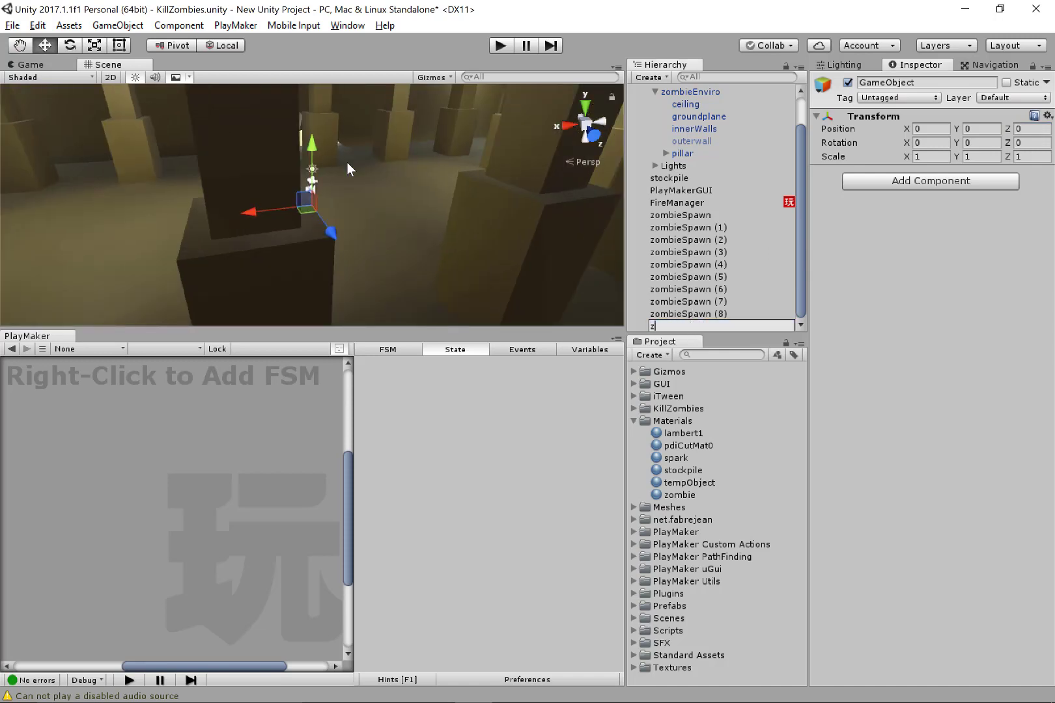
text( spawn points)
key(Return)
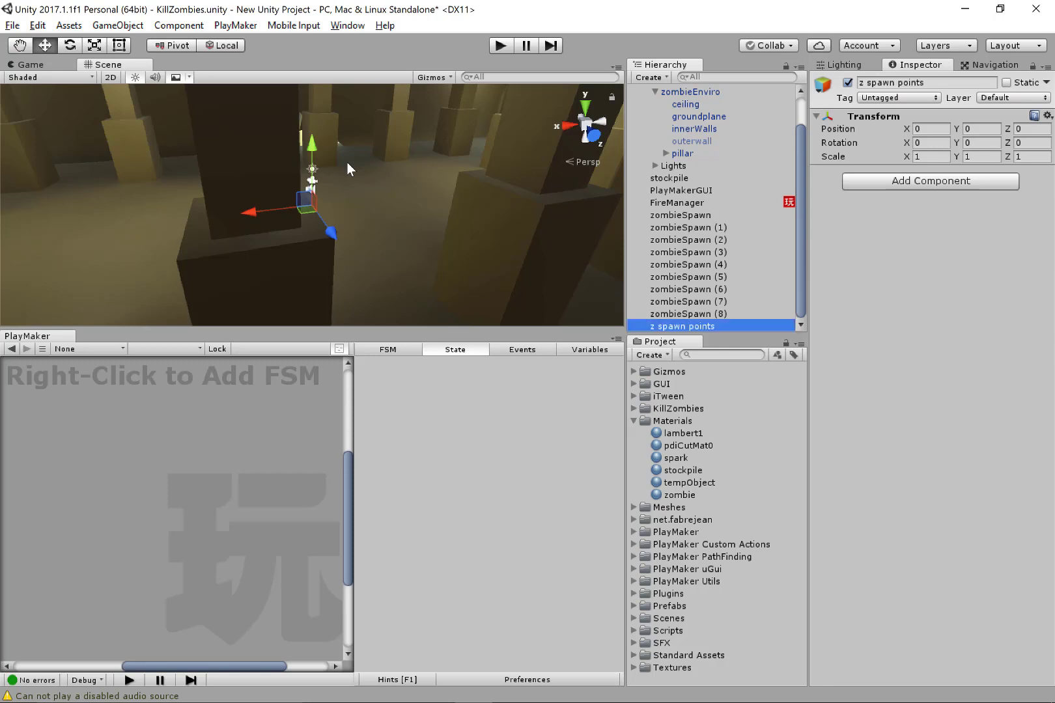
- Parent all nine zombieSpawn cubes to the z spawn points object and collapse the group
click(702, 217)
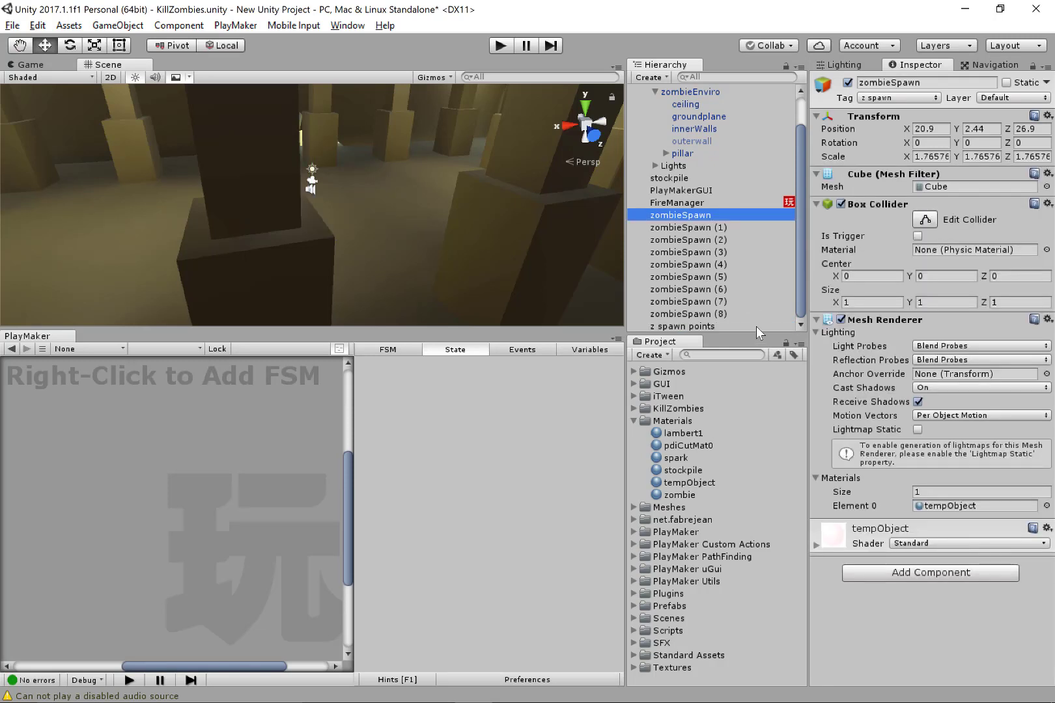
shift+click(710, 314)
drag(706, 313, 706, 327)
click(674, 217)
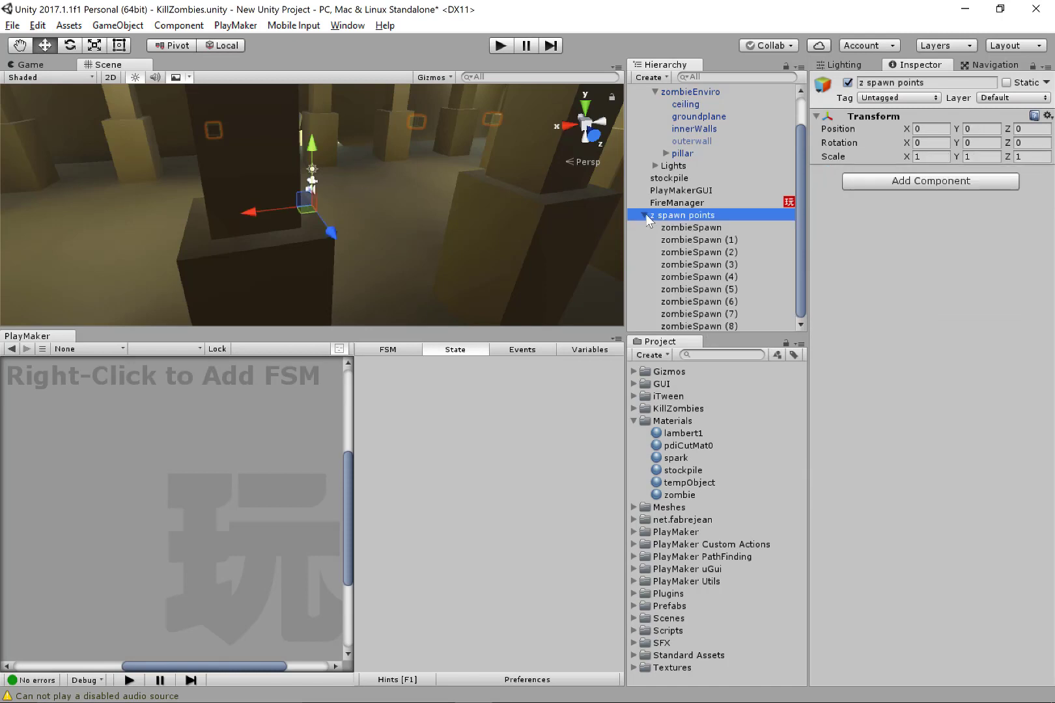
click(644, 215)
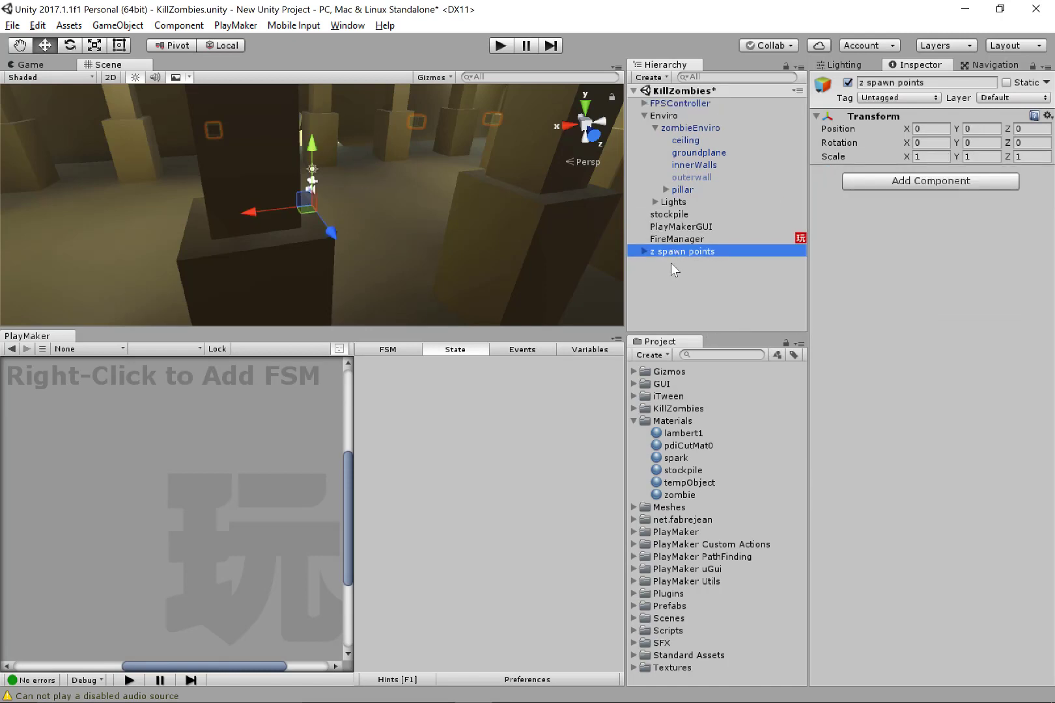
- Frame the z spawn points group in the scene and collapse the Enviro group in the hierarchy
key(f)
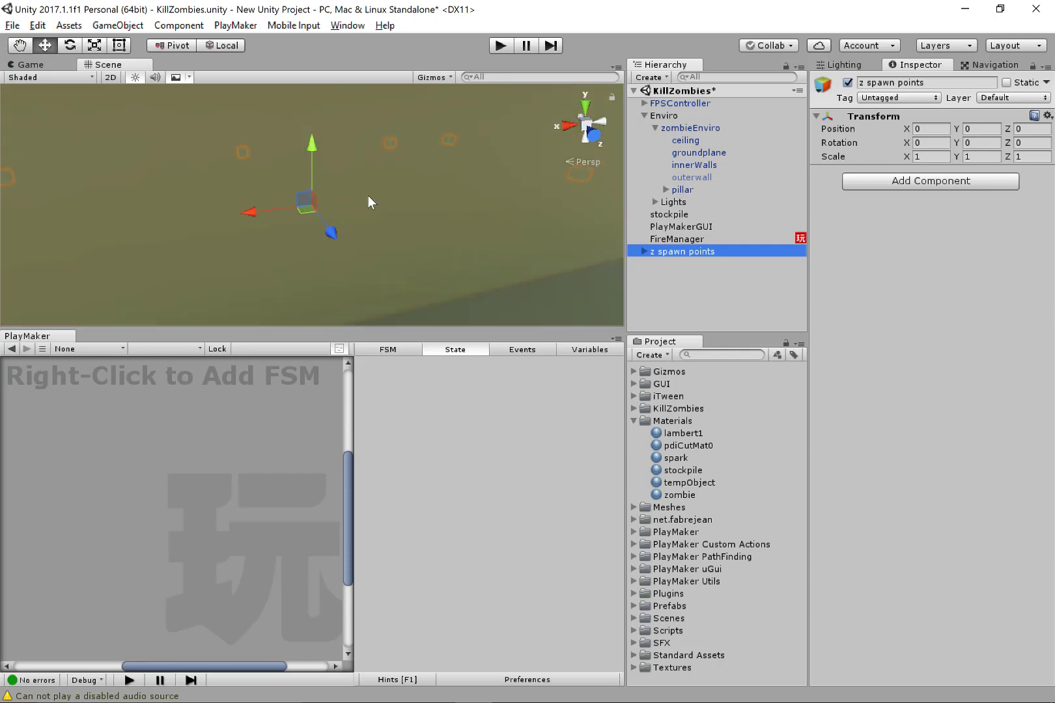
middle_drag(336, 219, 358, 184)
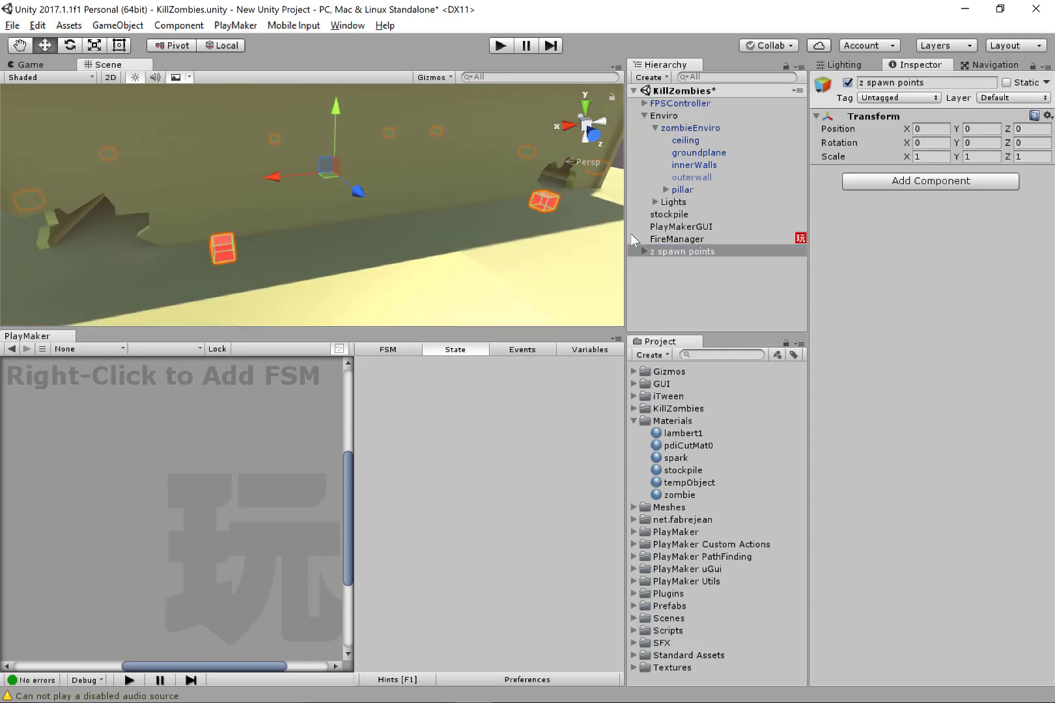
click(651, 117)
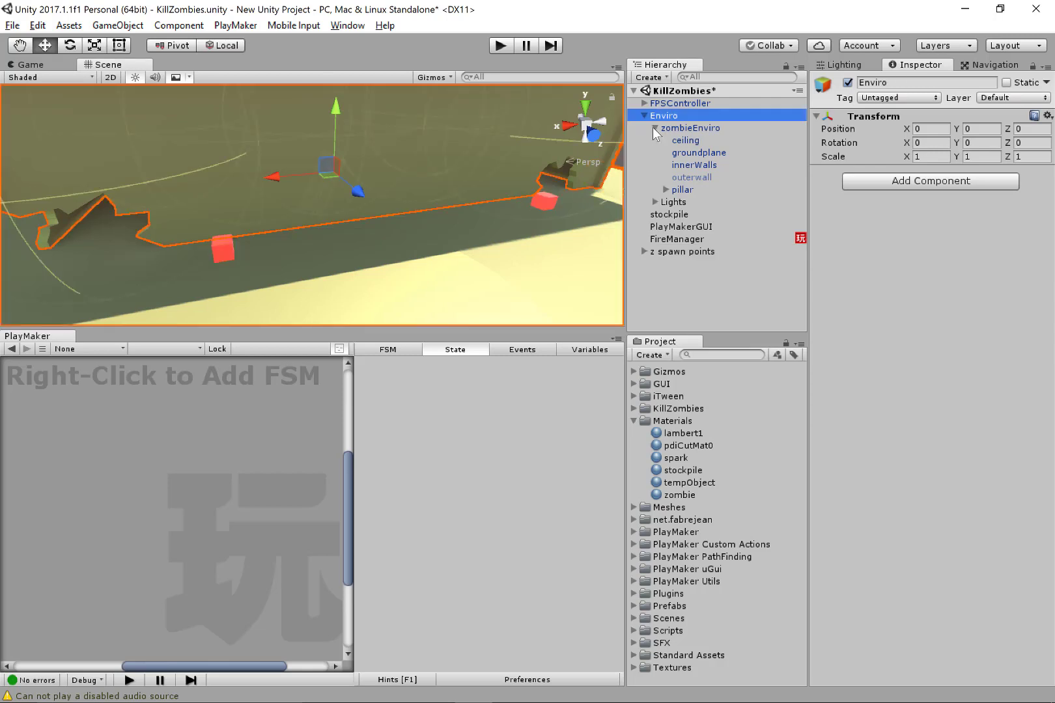
click(645, 115)
click(683, 165)
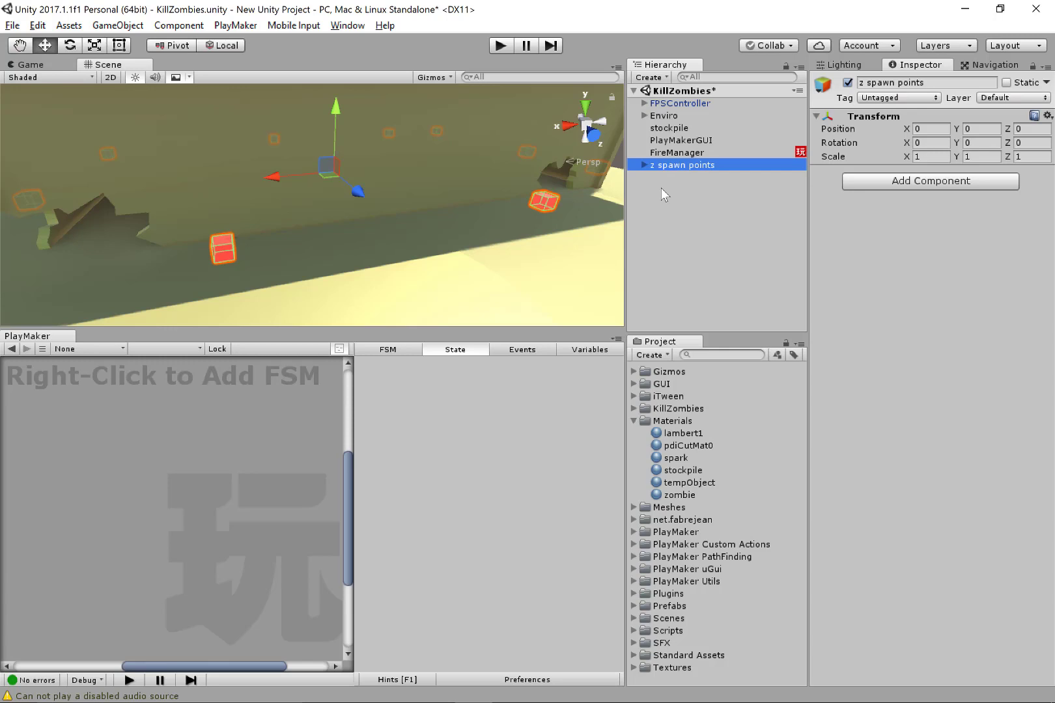
- Create another empty GameObject at the scene root and name it ZombieManager
right_click(665, 226)
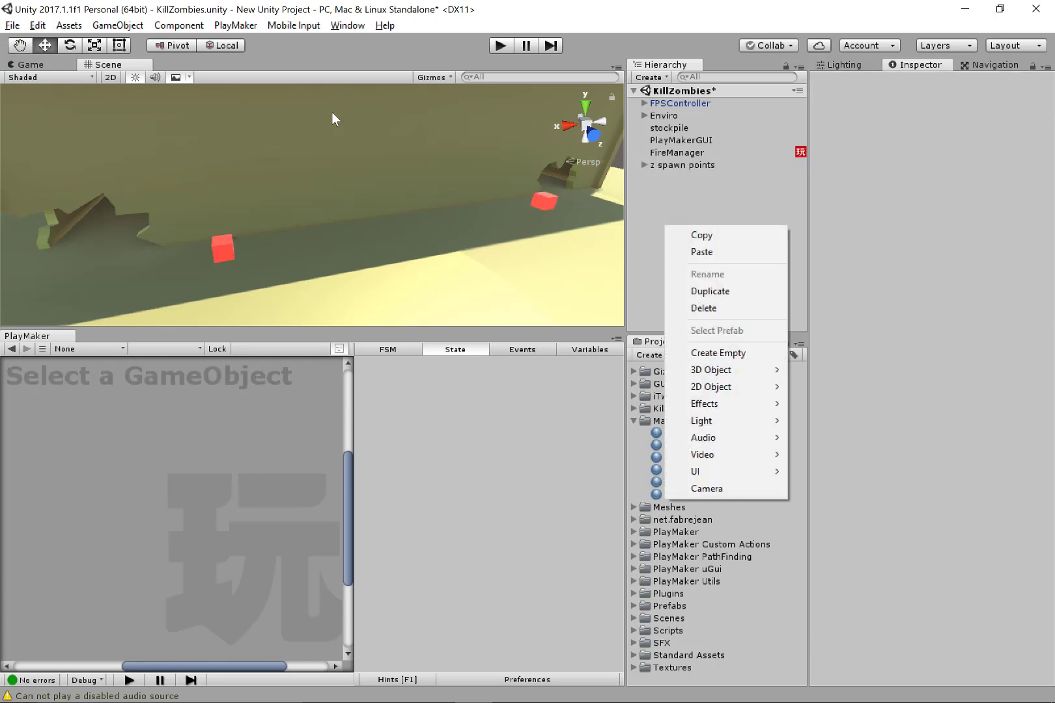
click(706, 353)
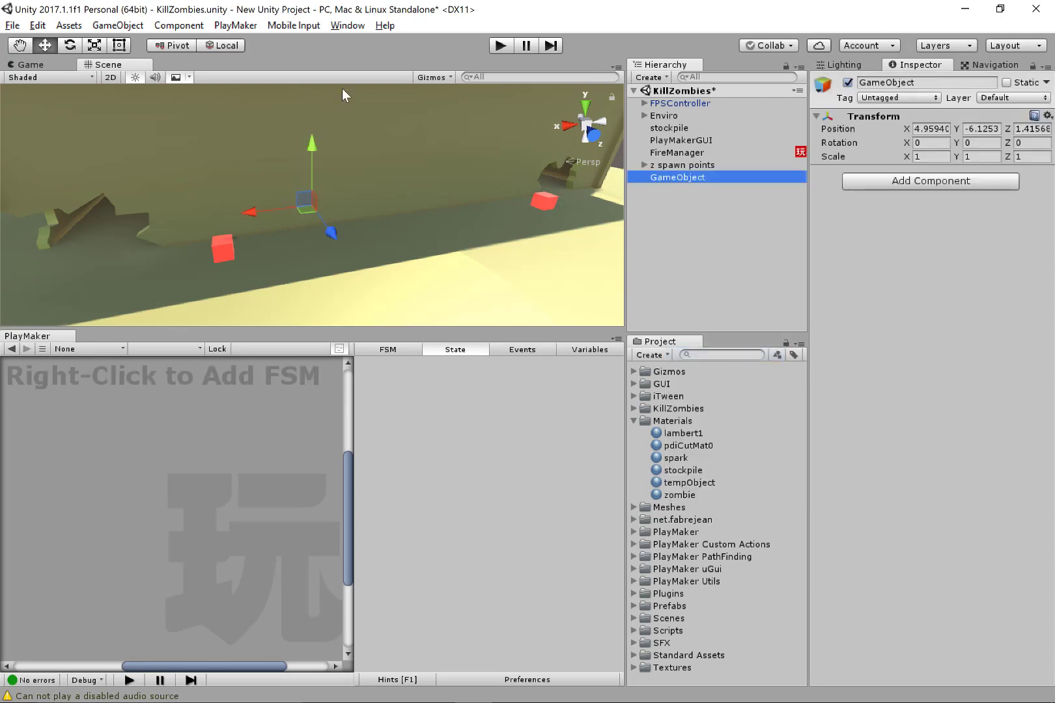
key(F2)
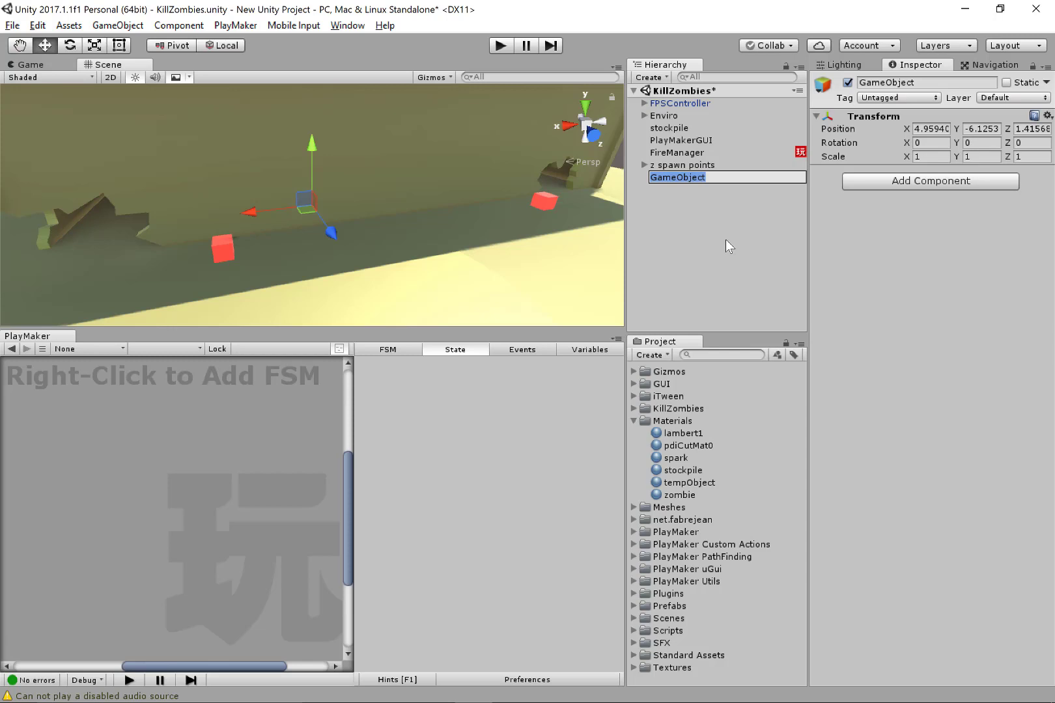
text(z)
key(BackSpace)
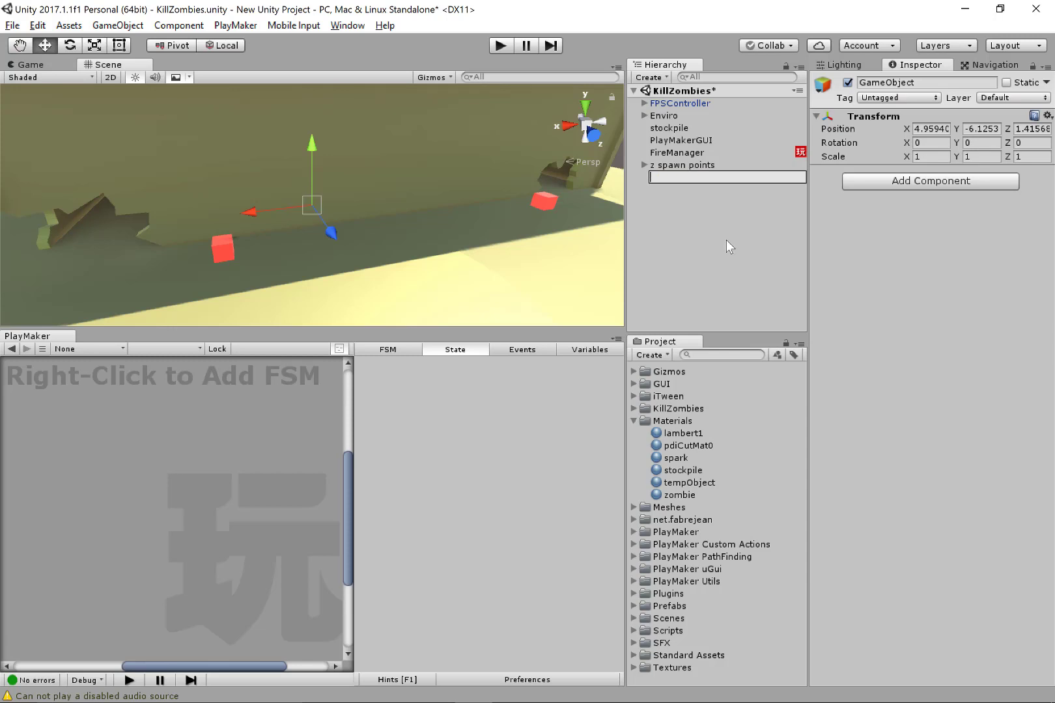
text(ZombieManager)
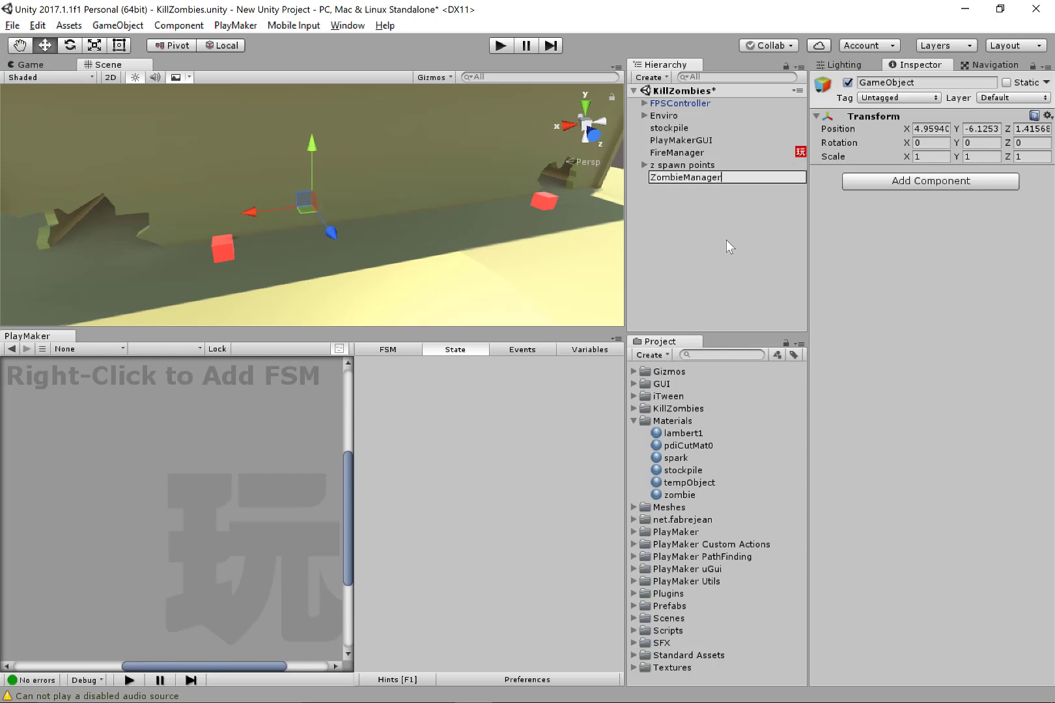
key(Return)
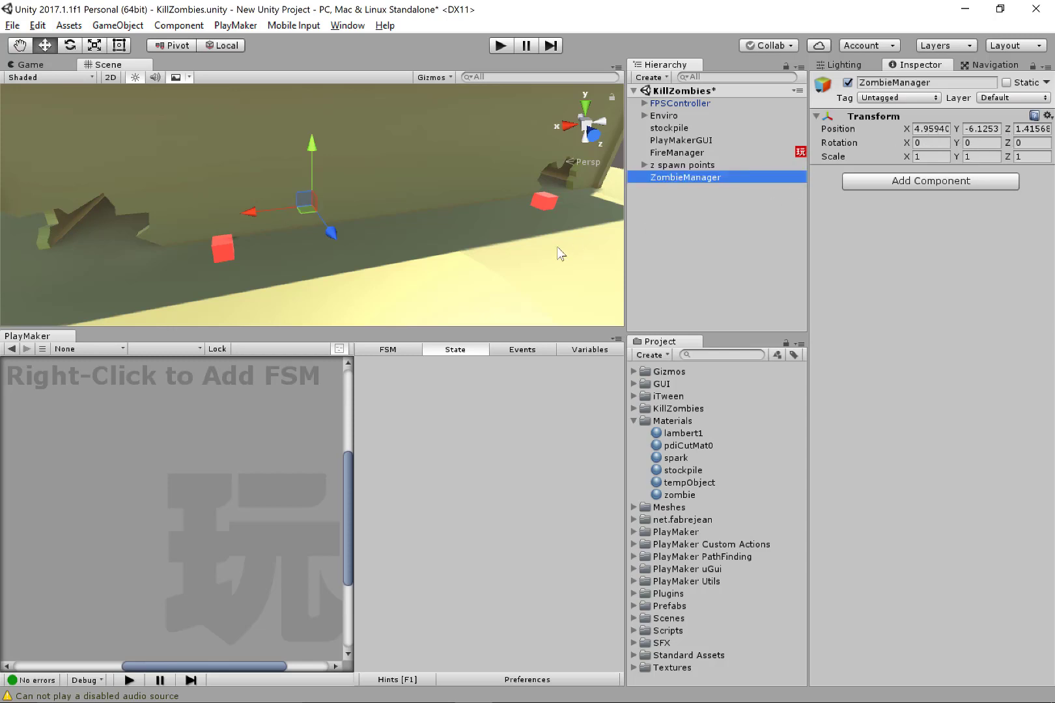
- Add a PlayMaker FSM to the ZombieManager object
key(alt)
alt+drag(342, 184, 397, 234)
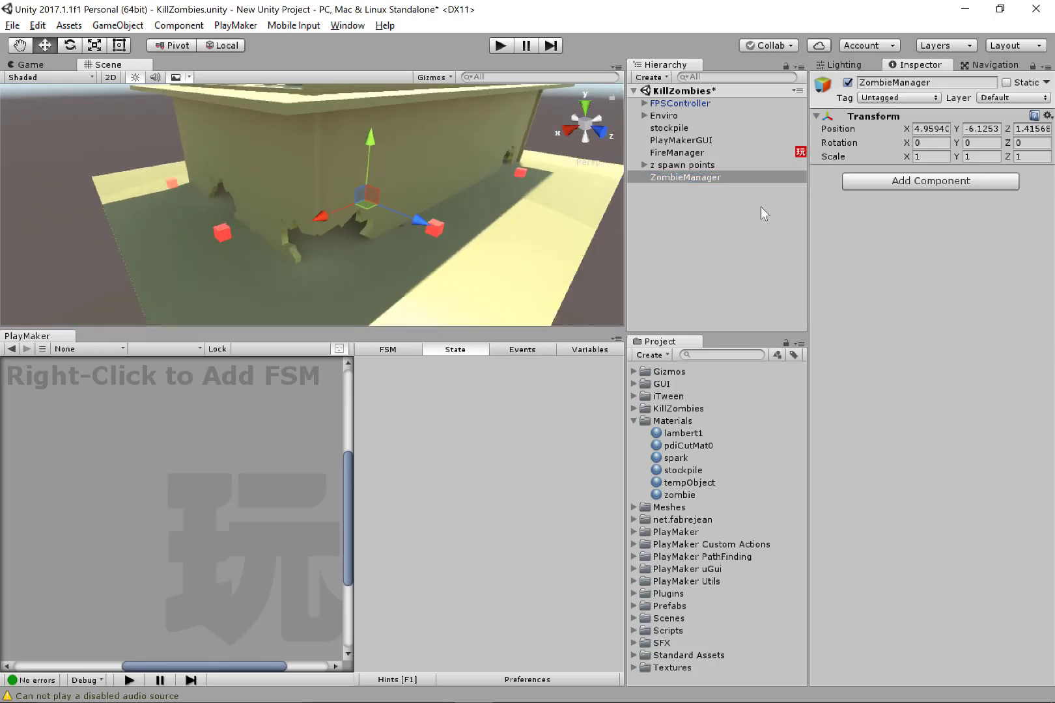
right_click(123, 459)
click(150, 466)
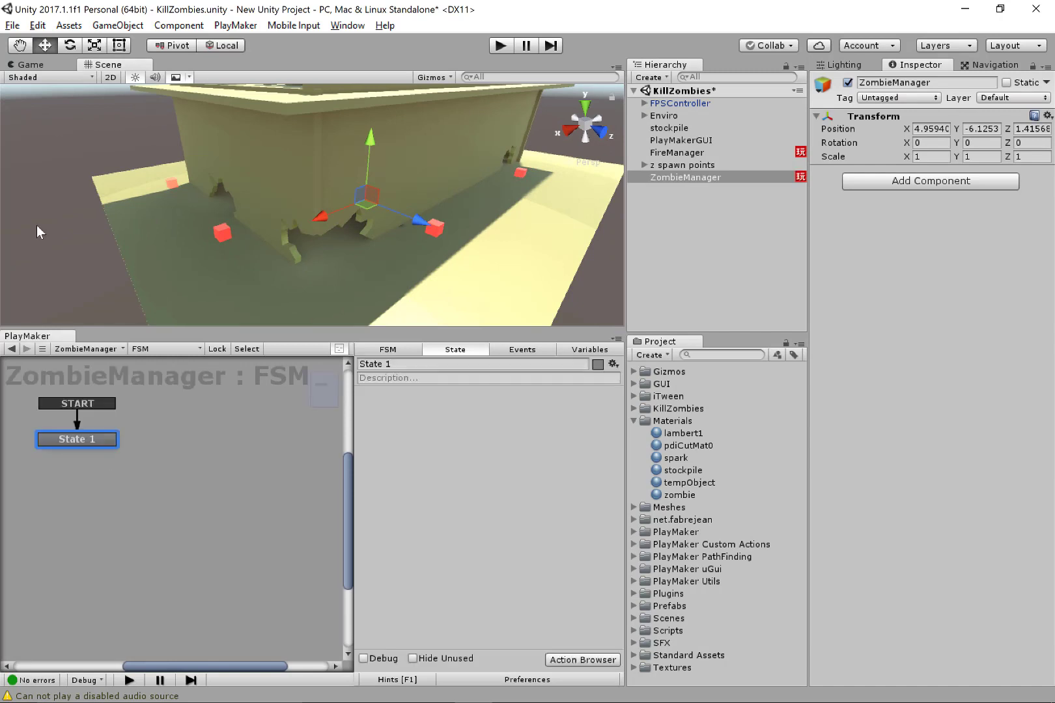
- Search the PlayMaker actions for one that picks a random game object for State 1
drag(95, 448, 100, 448)
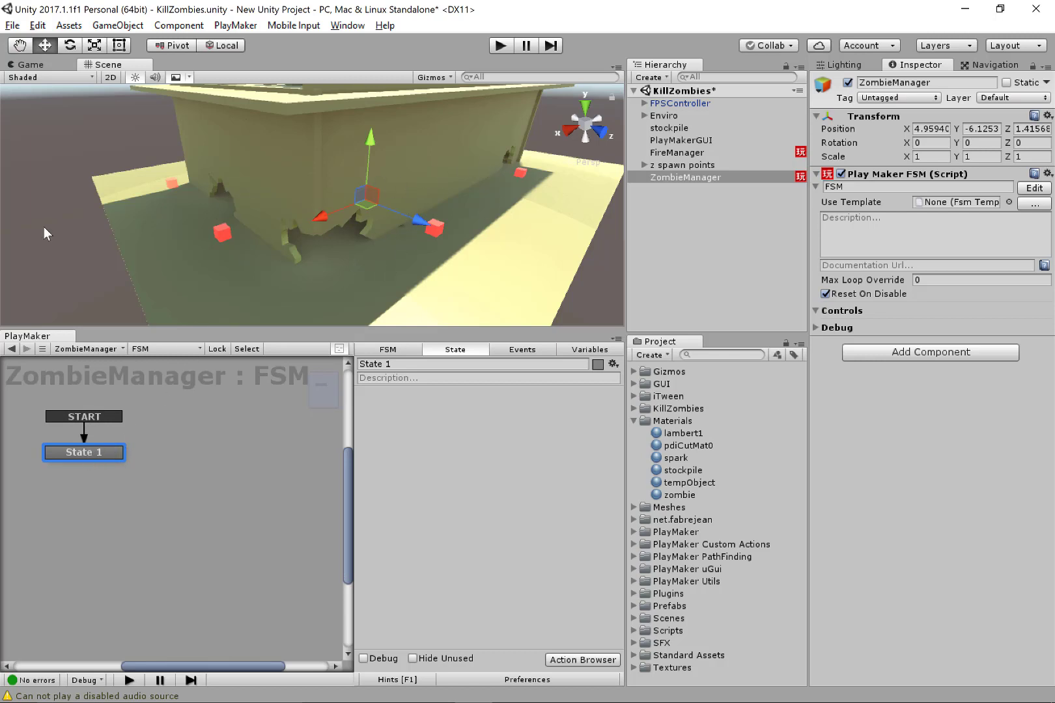
mouse_move(88, 458)
mouse_down()
mouse_move(77, 464)
mouse_move(97, 462)
mouse_move(87, 454)
mouse_move(92, 463)
mouse_up()
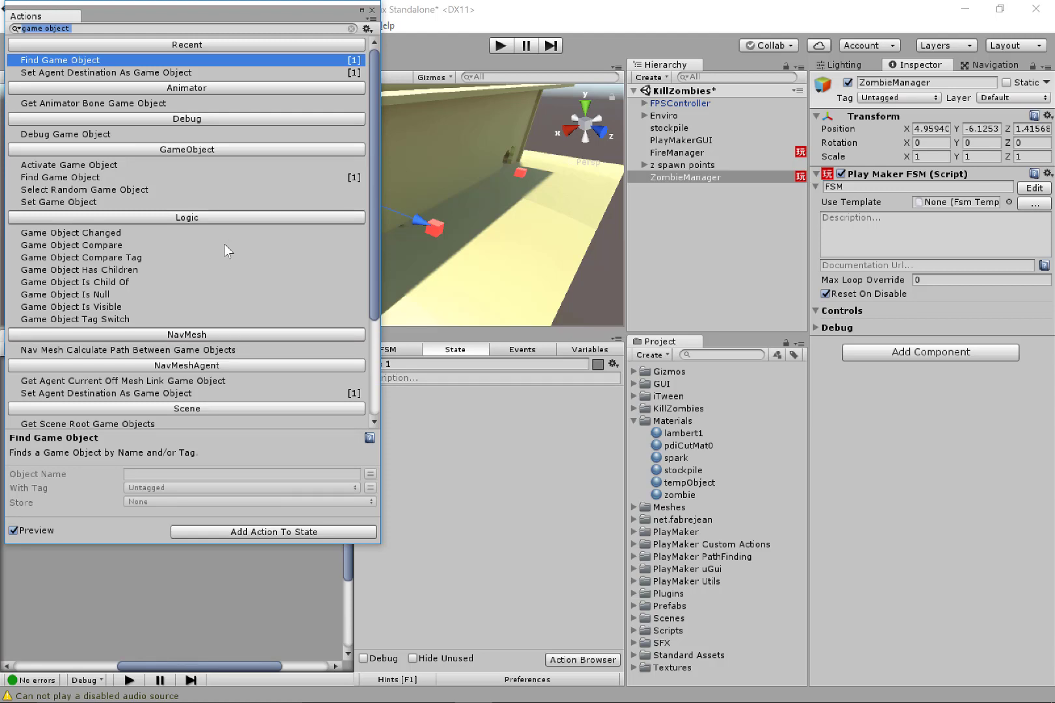
text(rando)
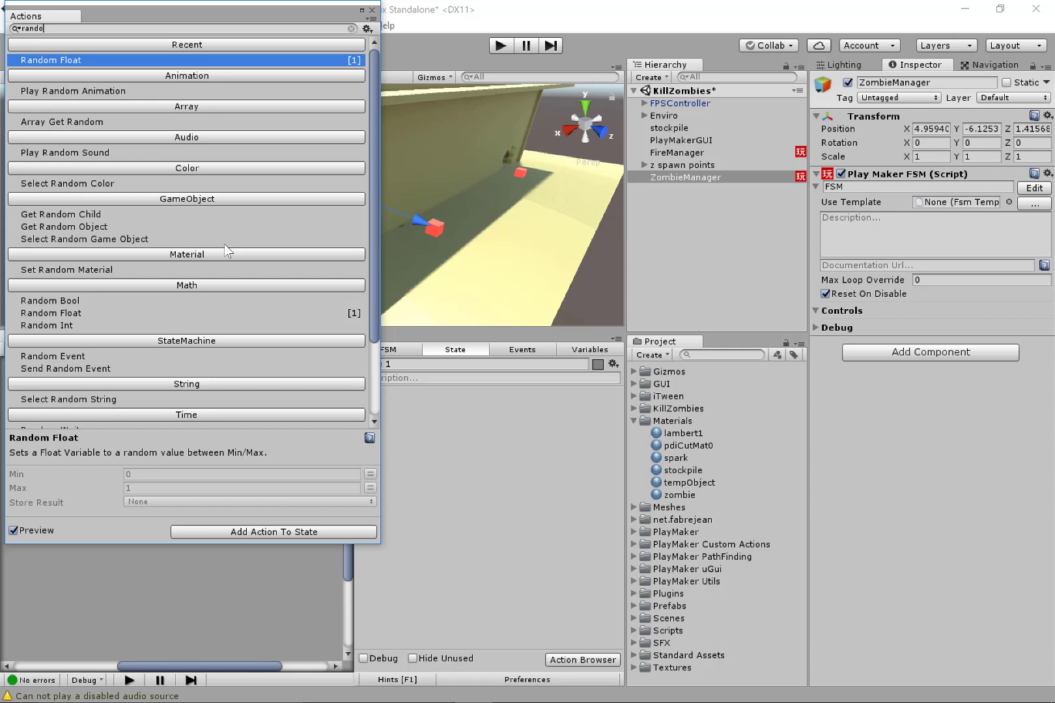
text(m ga)
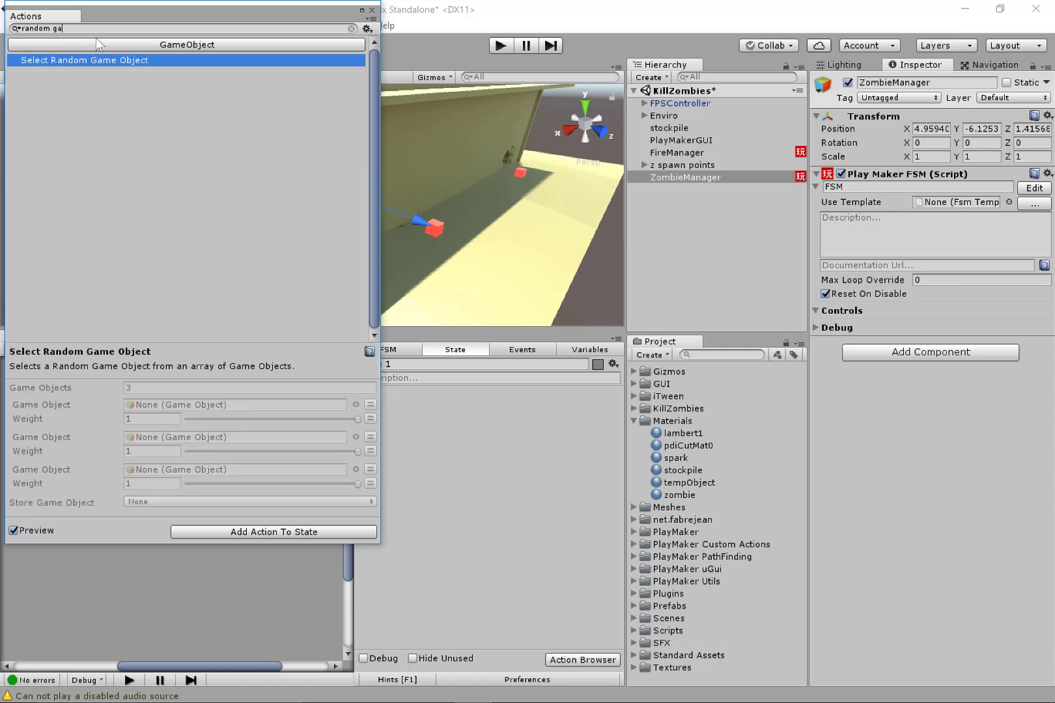
click(351, 29)
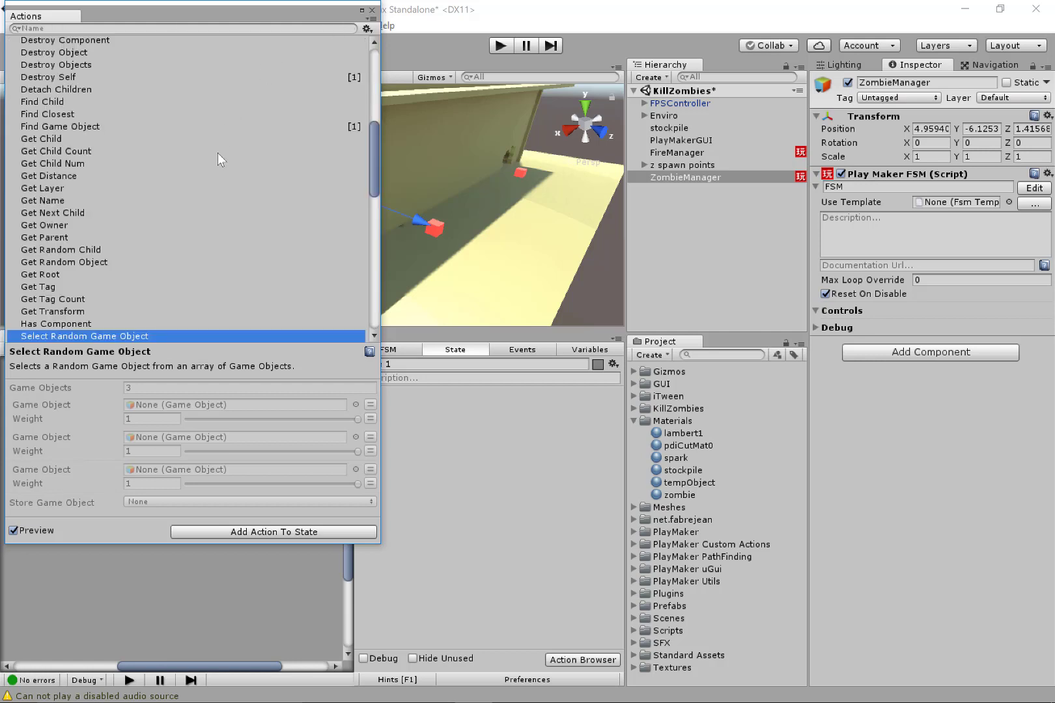
scroll(218, 153, down, 1)
scroll(218, 153, up, 5)
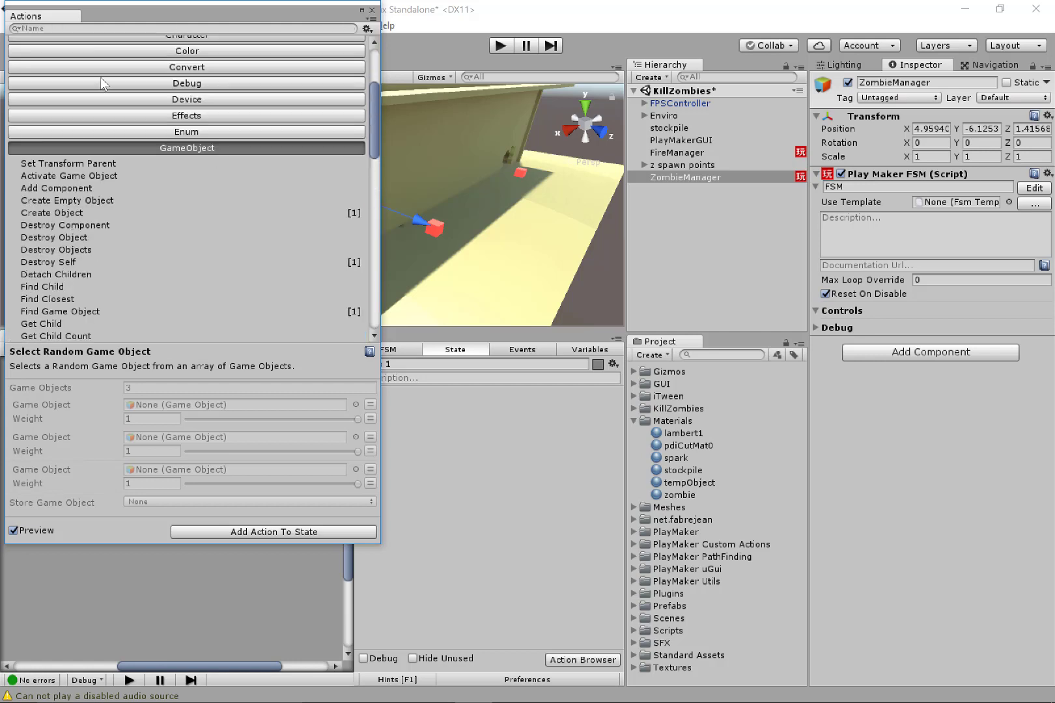
- Add the Get Random Object action to State 1 of the ZombieManager FSM
text(ra)
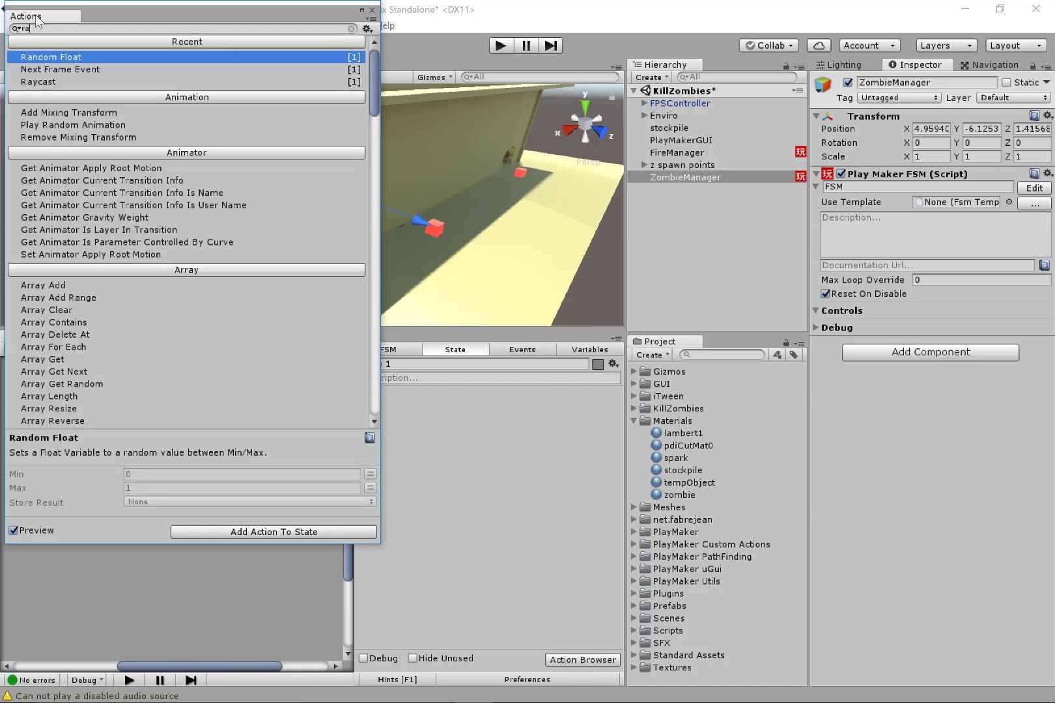
text(ndom)
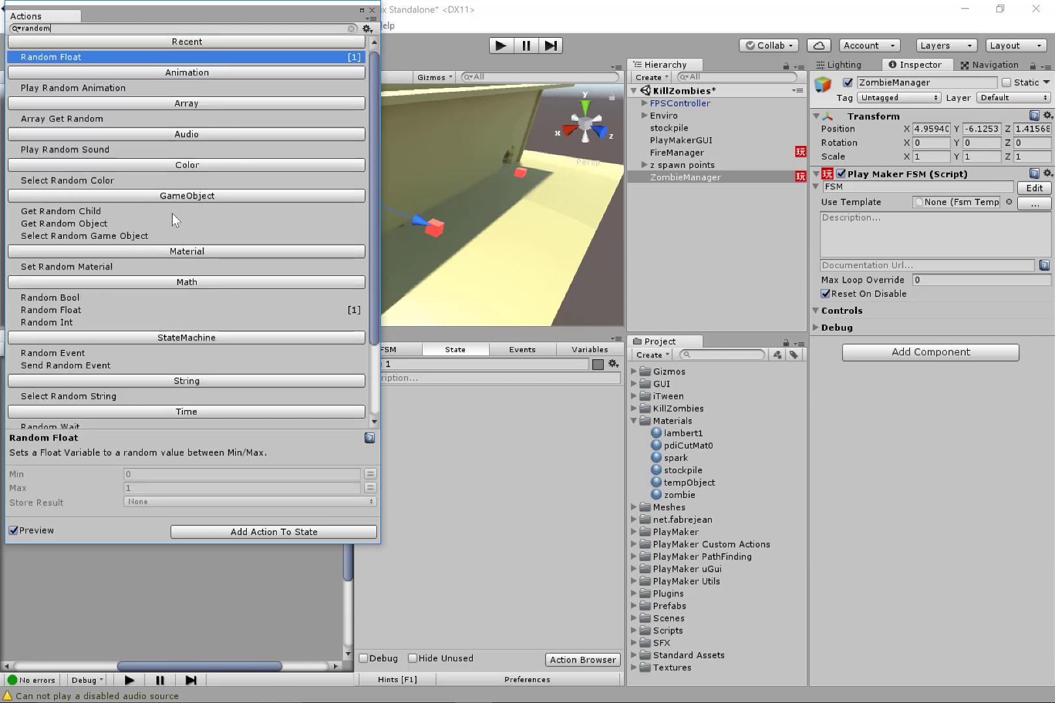
key(Down)
key(Down)
key(Down)
key(Down)
key(Down)
key(Down)
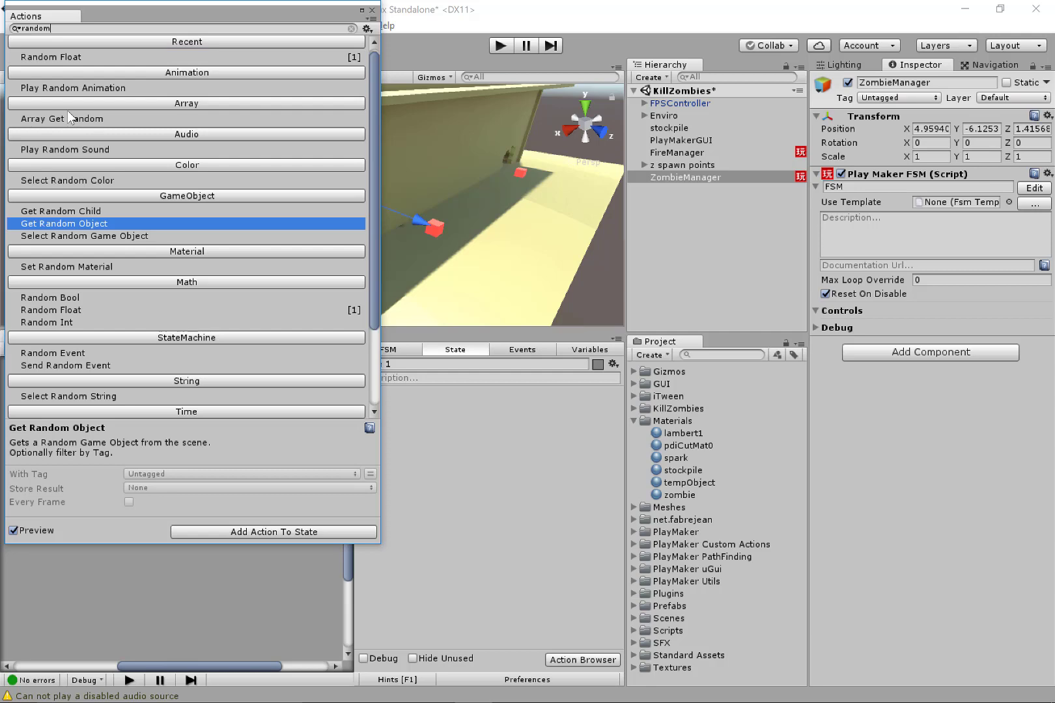
key(Return)
click(372, 10)
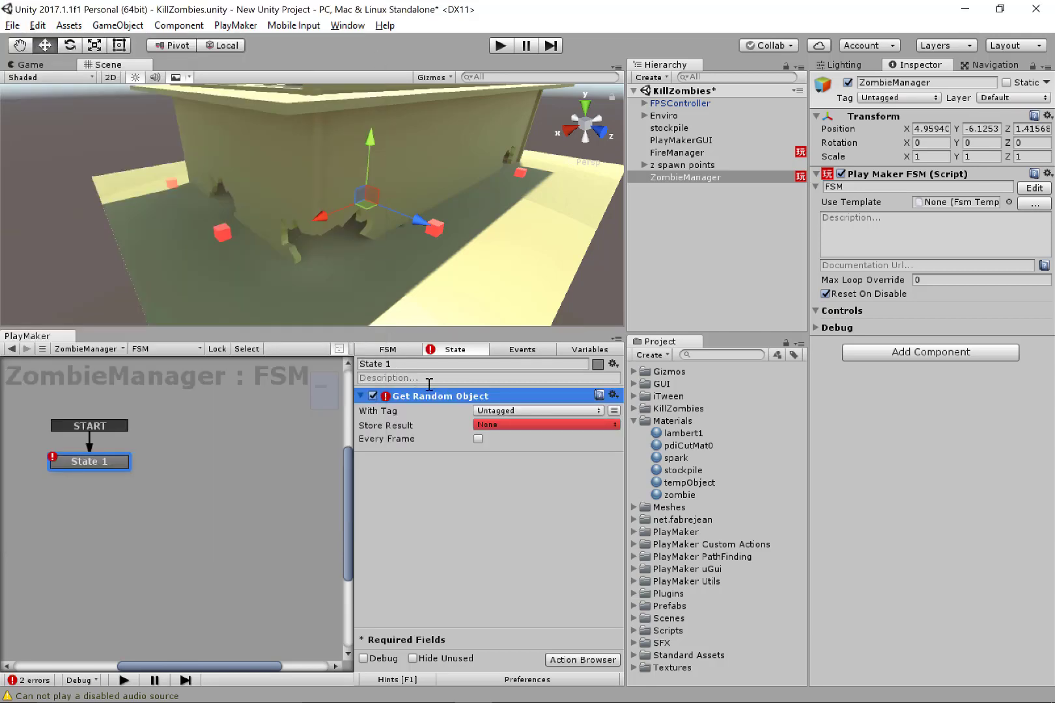
- Set Get Random Object to the z spawn tag and store its result in a new variable named "current z spawn point"
click(498, 411)
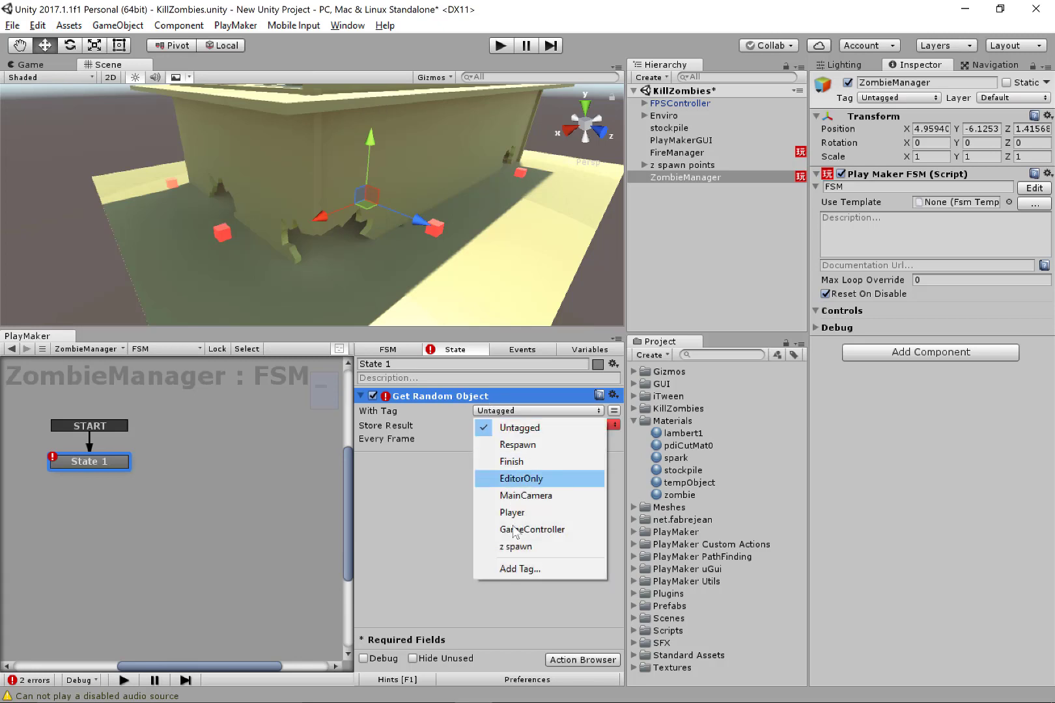
click(516, 546)
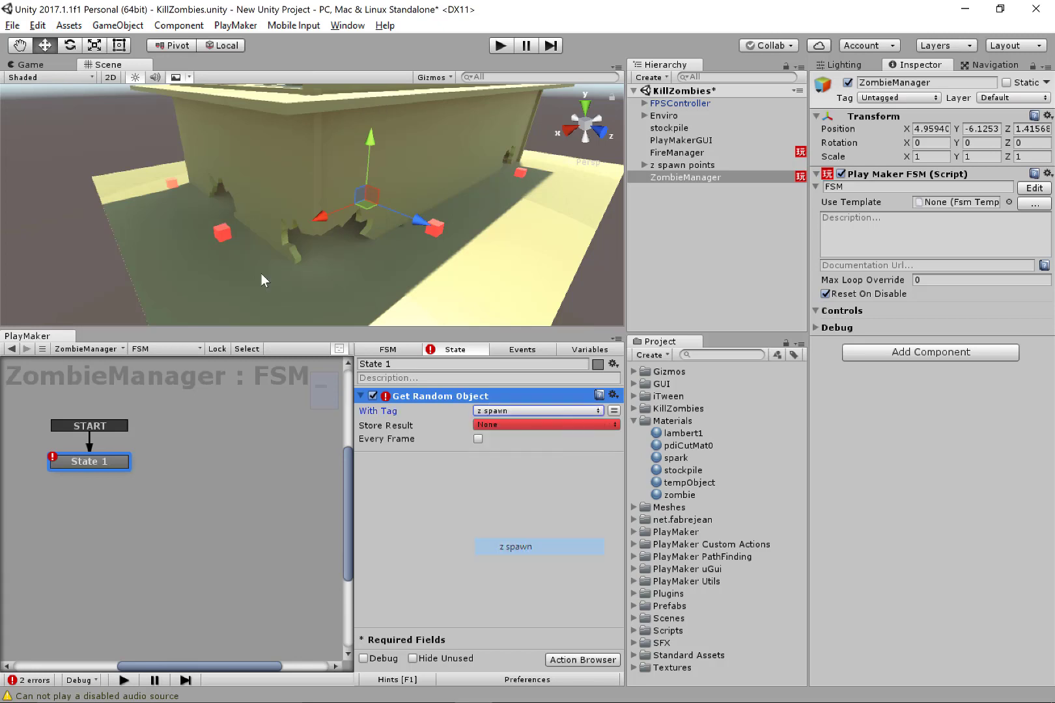
click(515, 425)
click(505, 462)
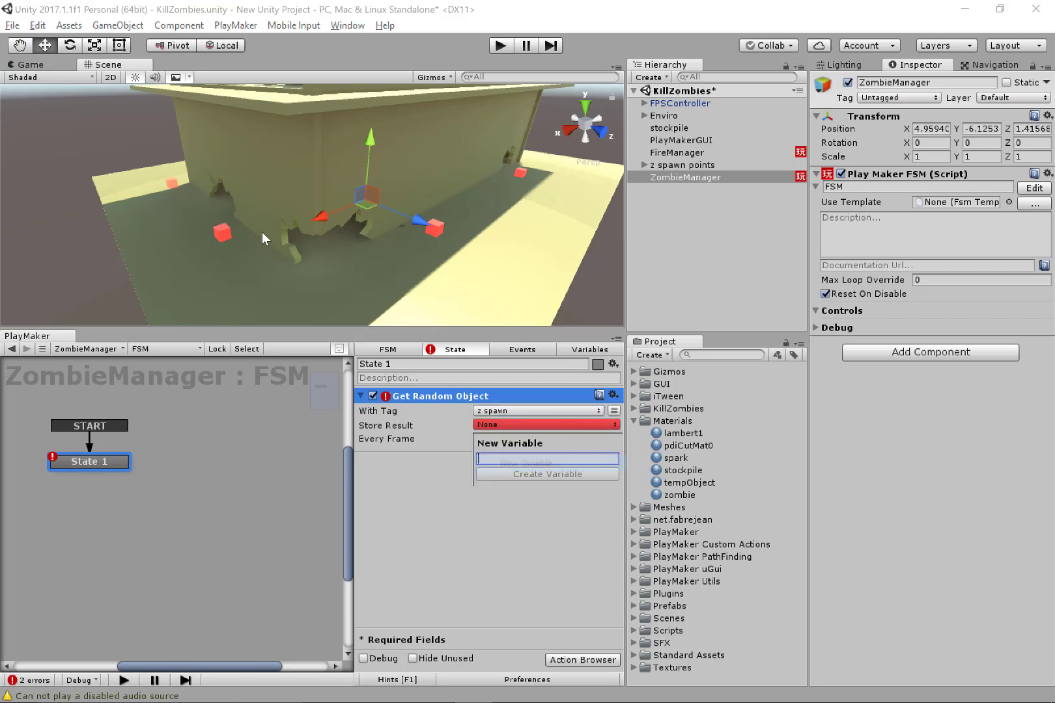
text(current z spawn)
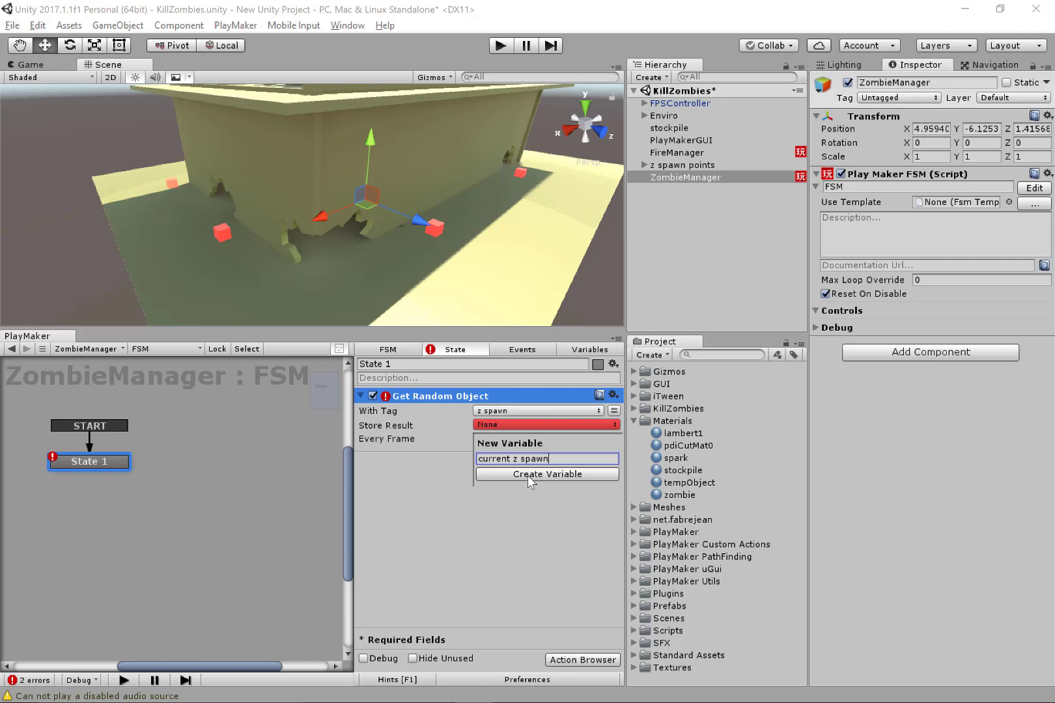
text( point)
click(527, 476)
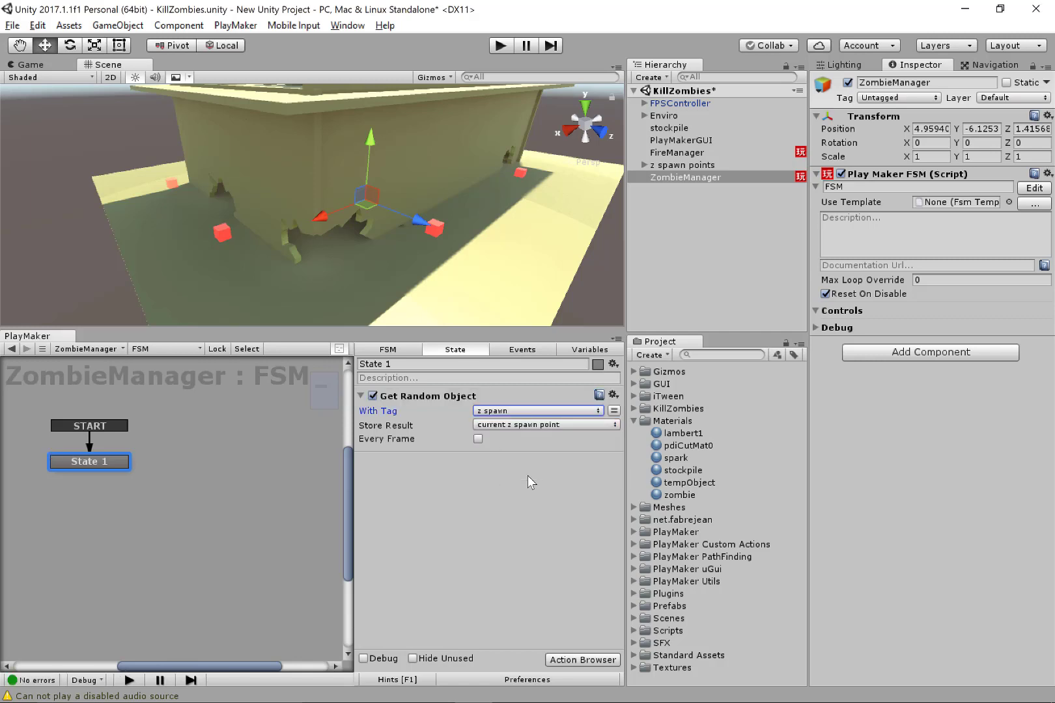
- Add a Create Object action to State 1 after Get Random Object
click(111, 462)
key(grave)
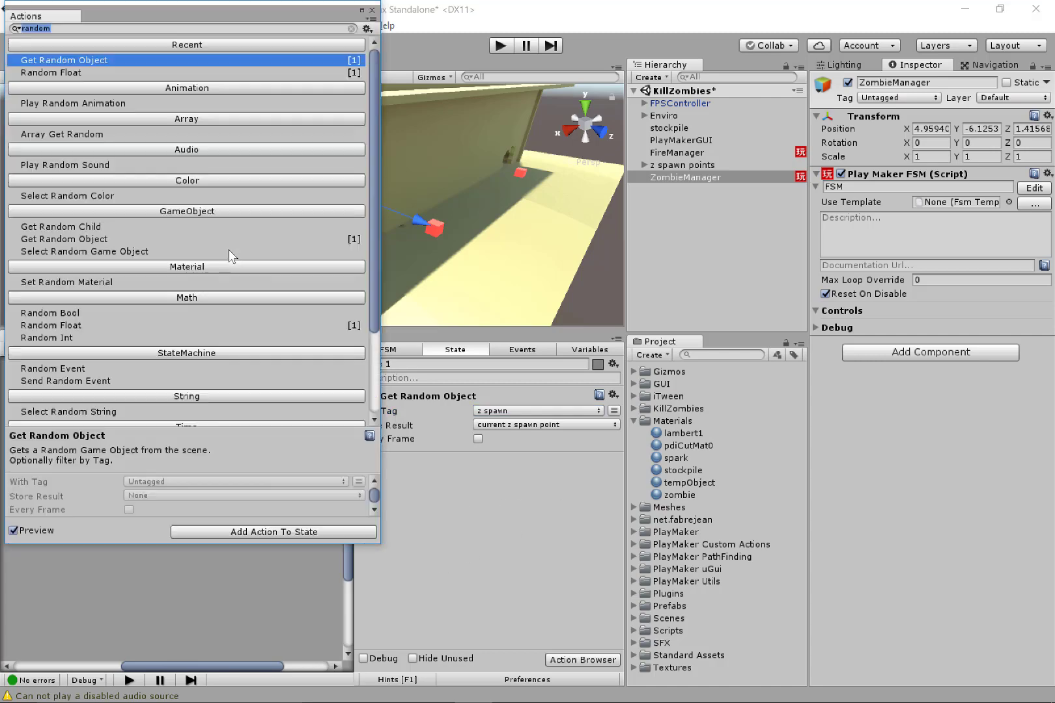
text(cr)
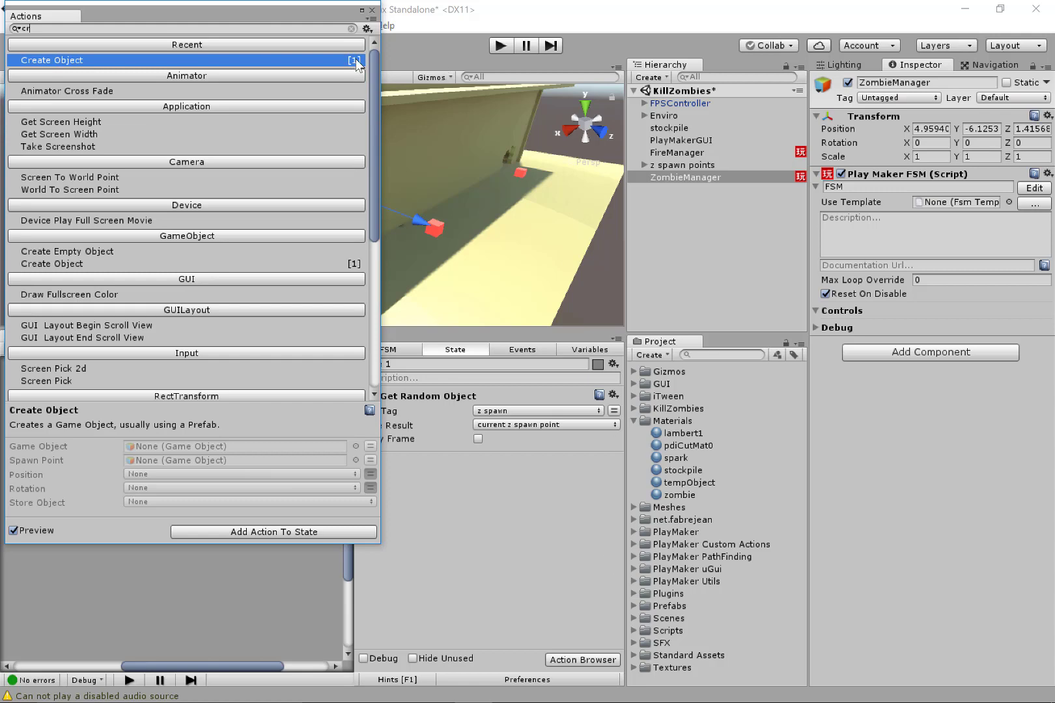
double_click(134, 59)
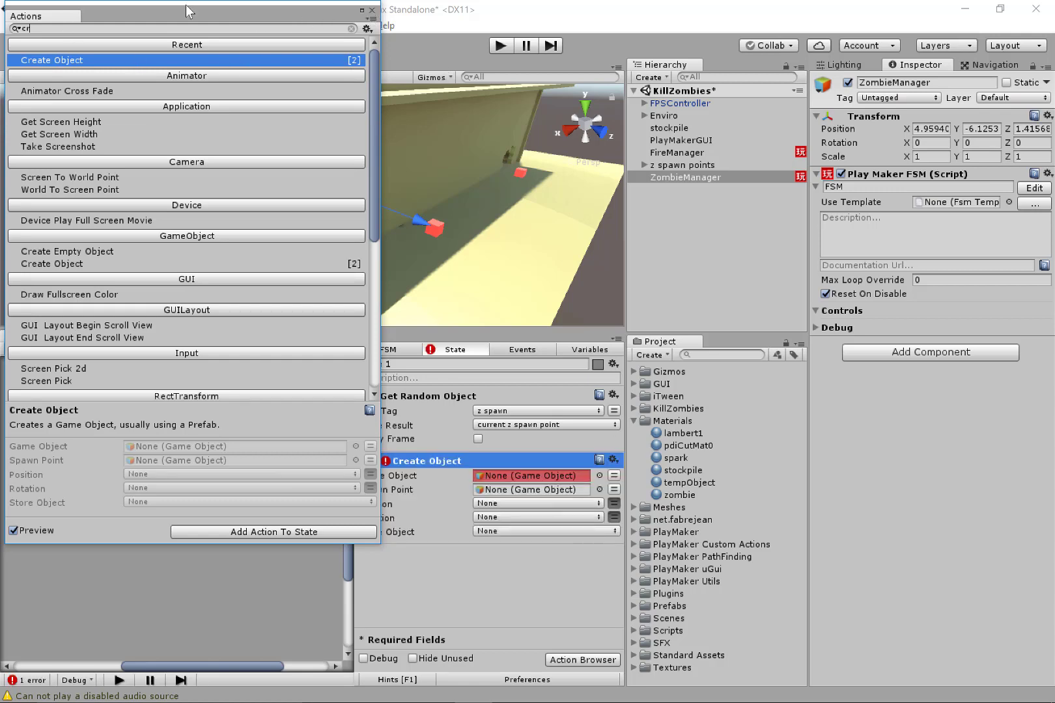
click(371, 11)
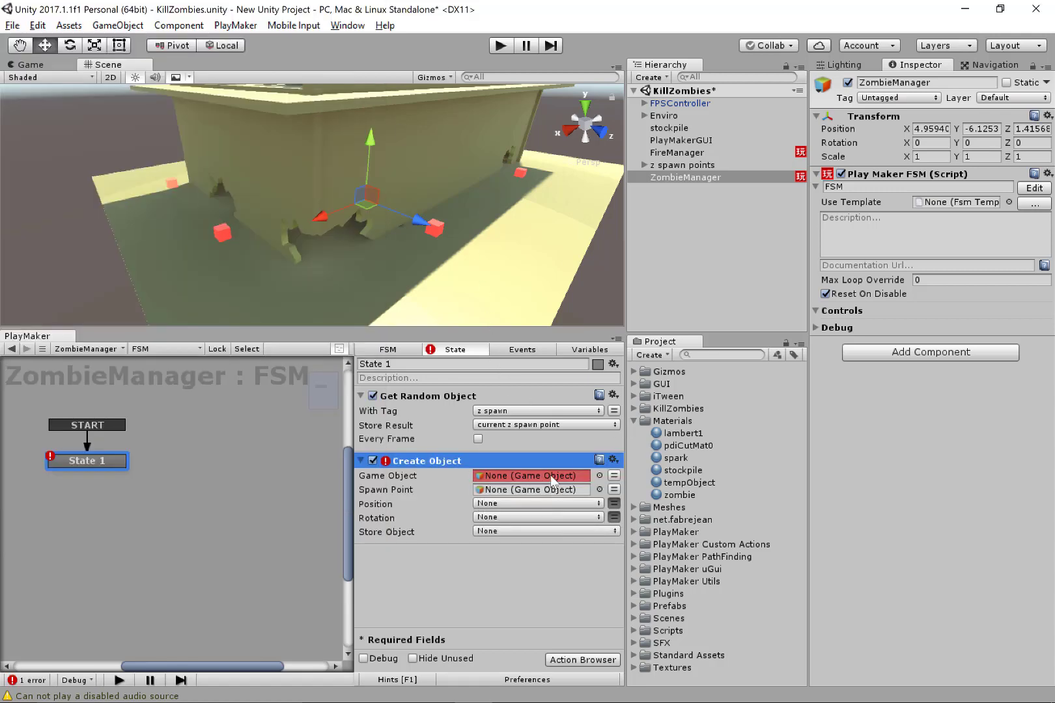
- Assign the zombie prefab as Create Object's game object and the current z spawn point variable as its spawn point
click(634, 422)
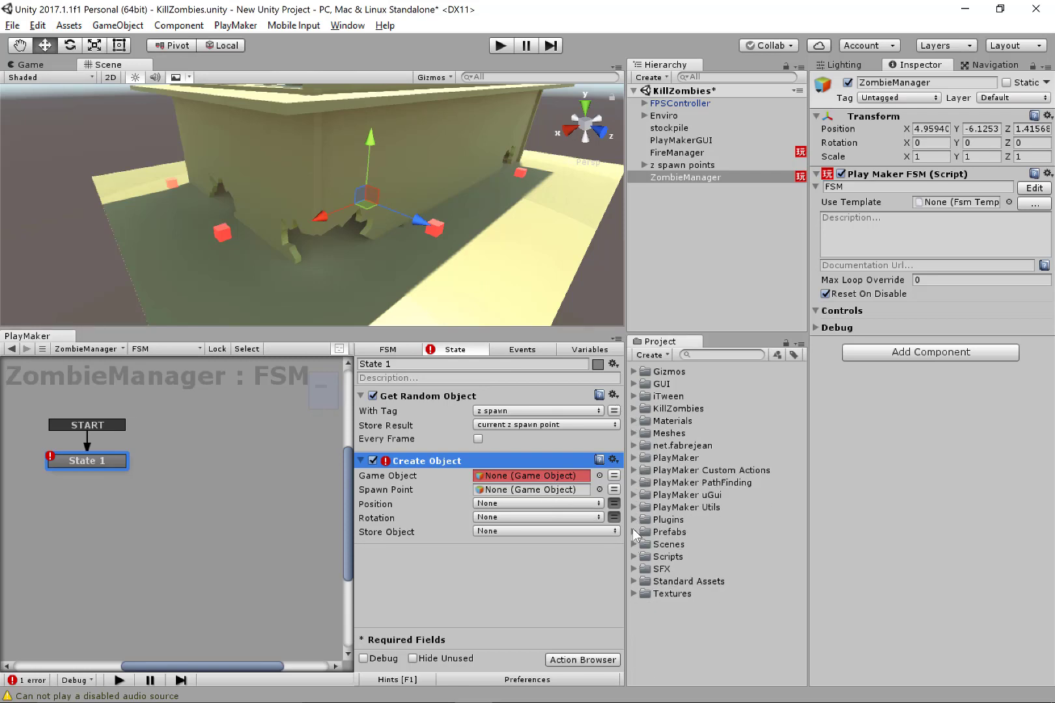
click(633, 532)
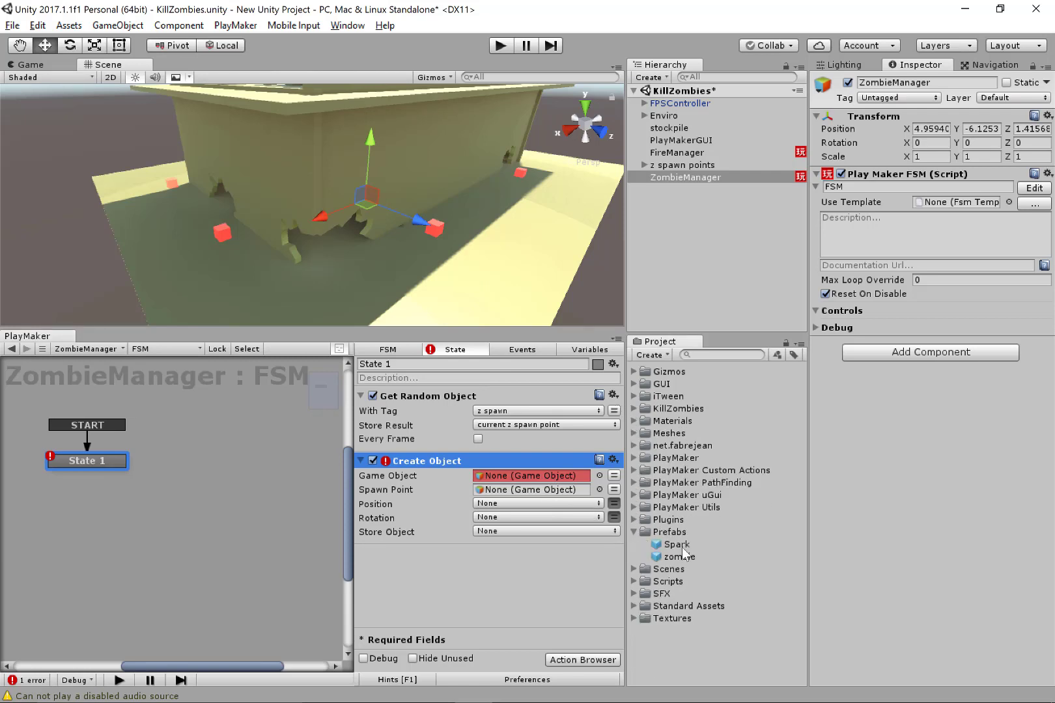
drag(679, 557, 524, 483)
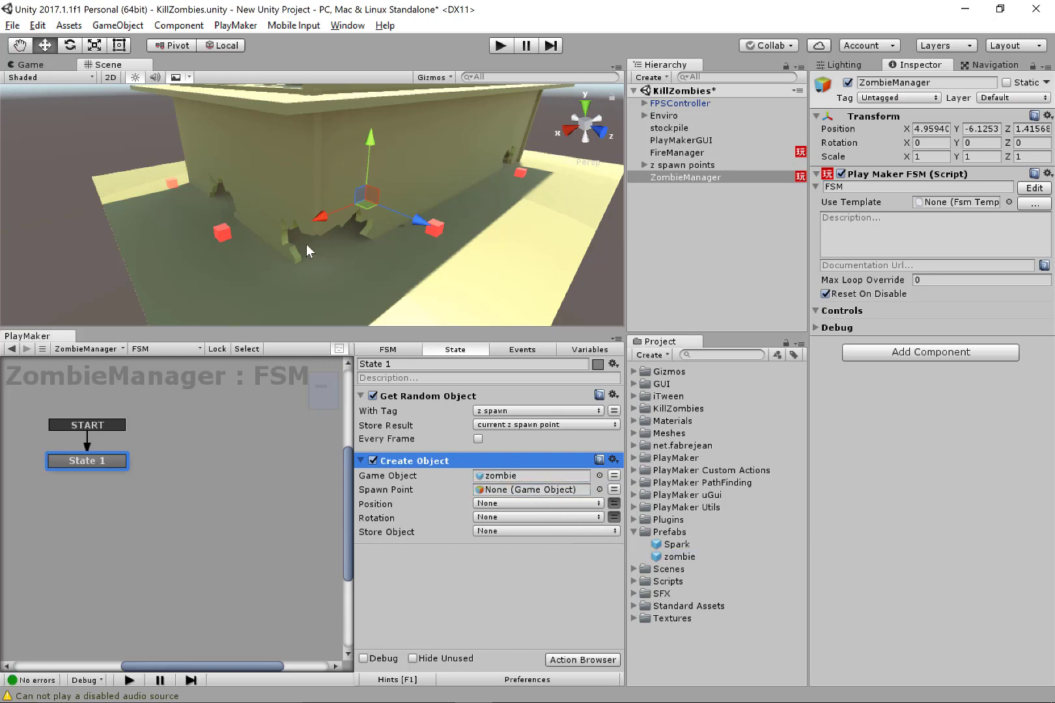
click(614, 489)
click(538, 489)
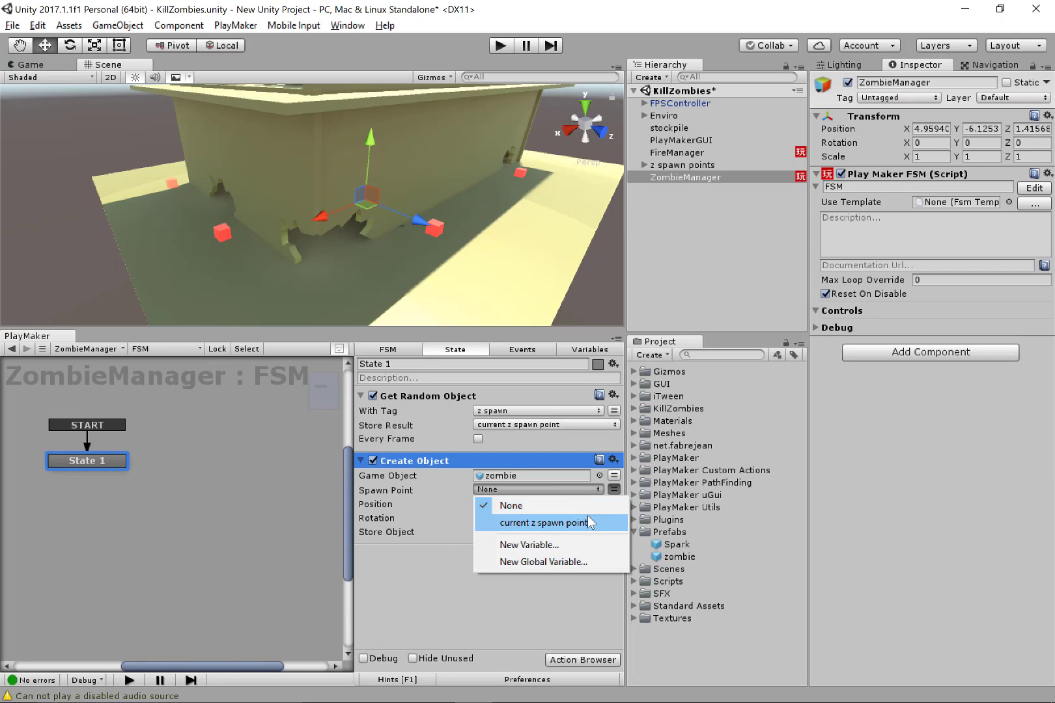
click(544, 522)
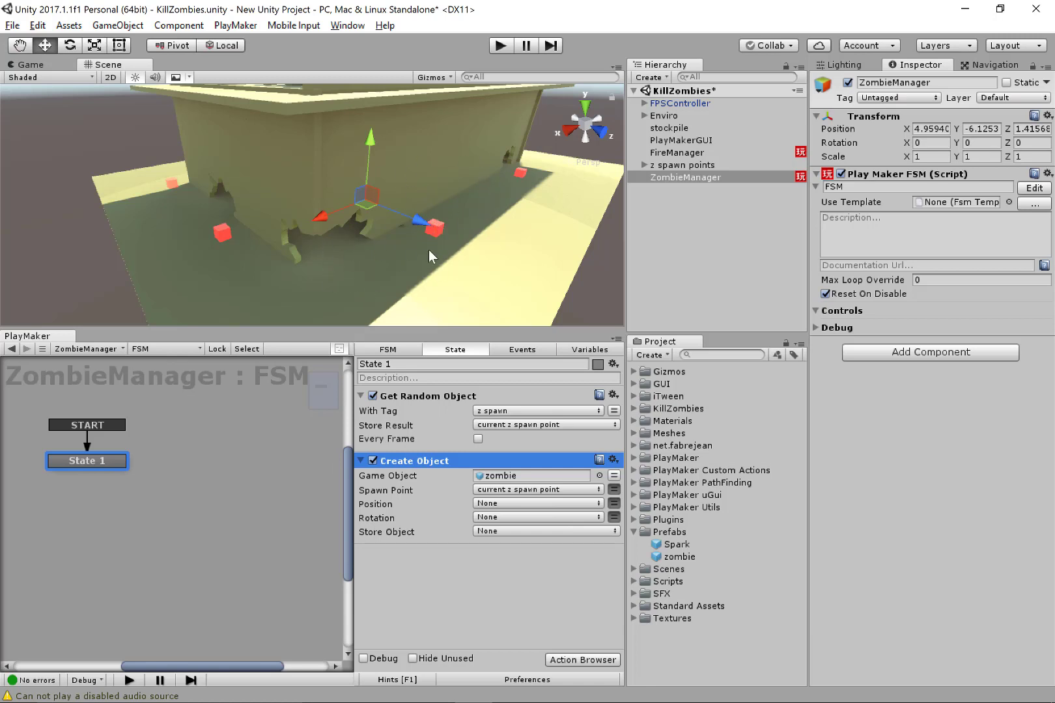
- Add a FINISHED transition to State 1 and rename the state "zombie spawn"
drag(105, 463, 114, 457)
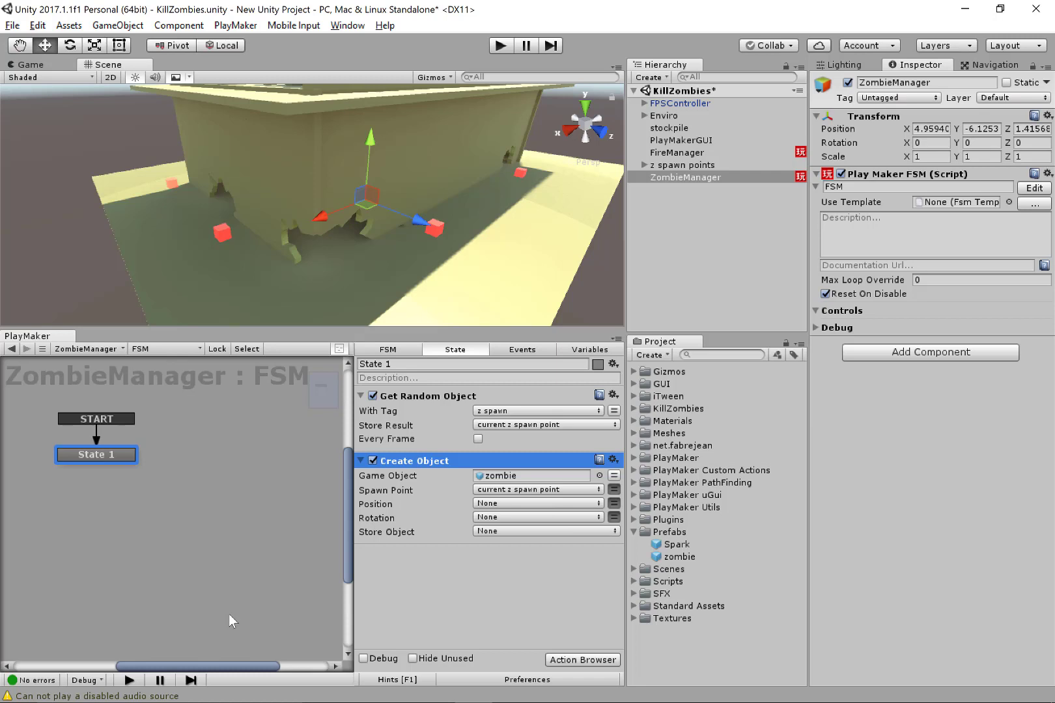
drag(129, 462, 130, 460)
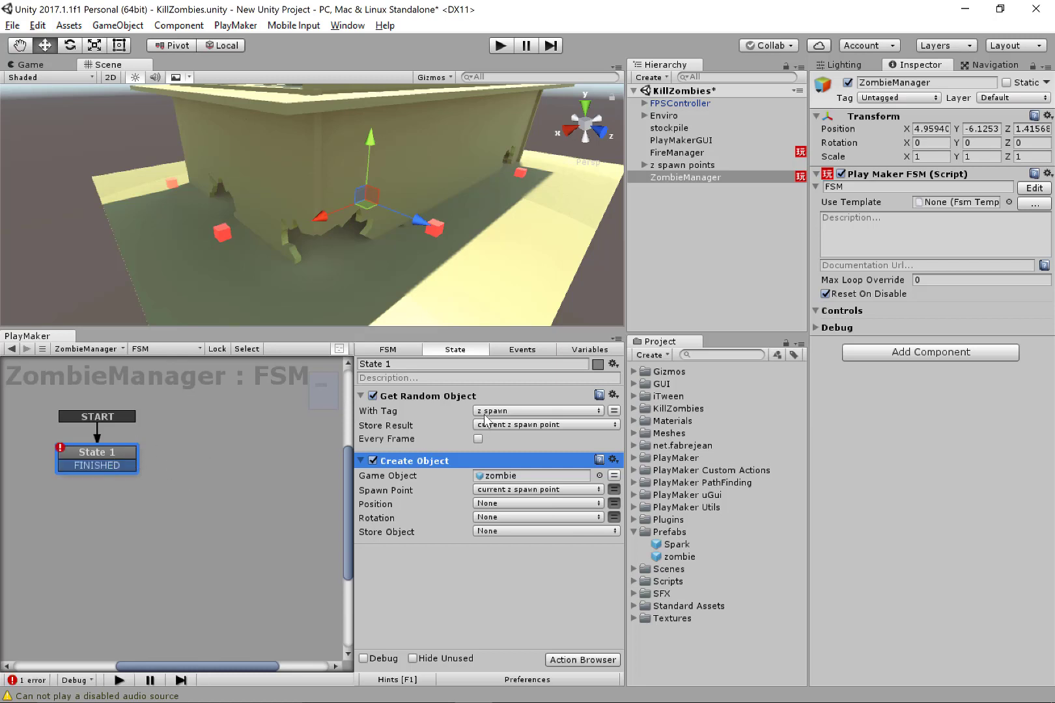
click(435, 363)
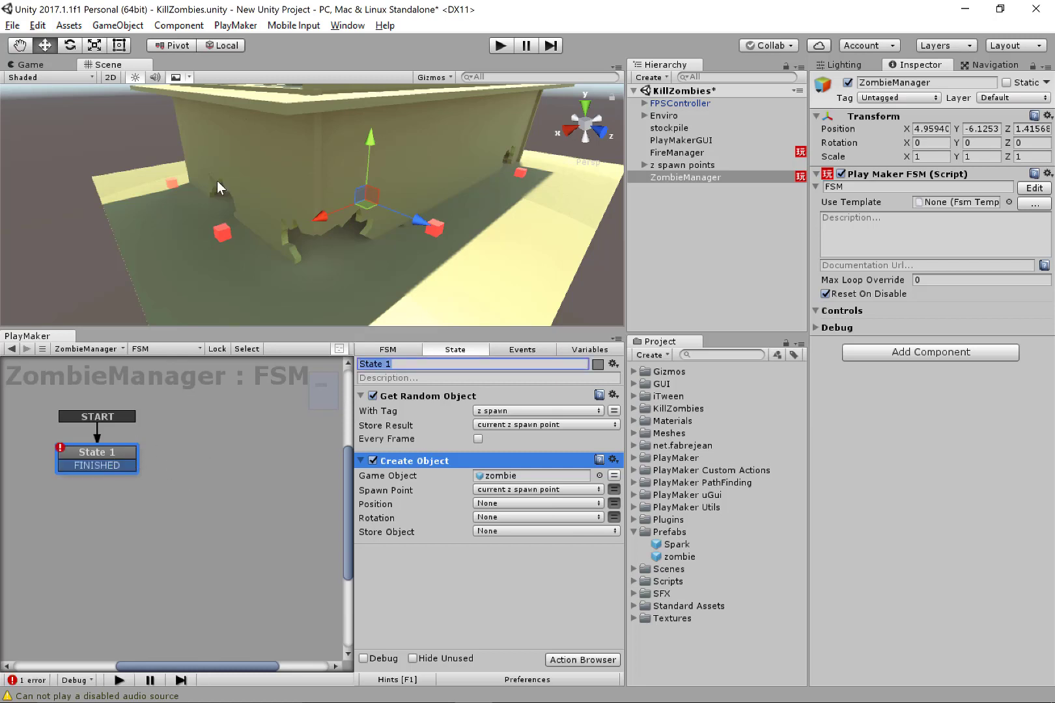
text(zombie spawn)
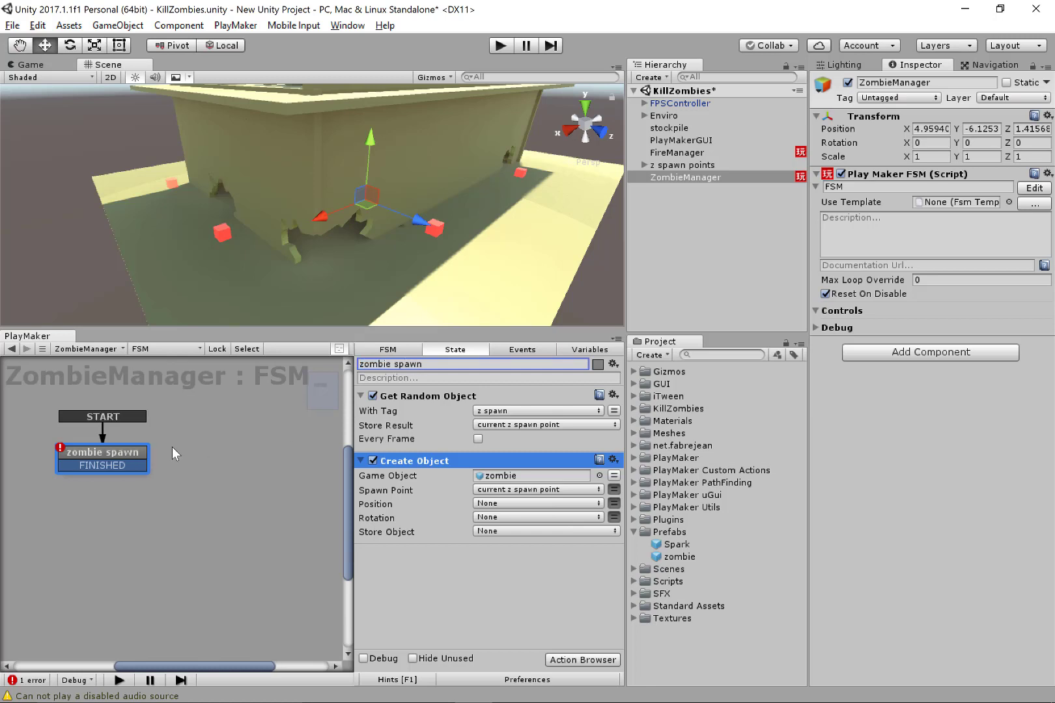
- Create a second state named "wait" and connect the zombie spawn state's FINISHED transition to it
ctrl+click(261, 450)
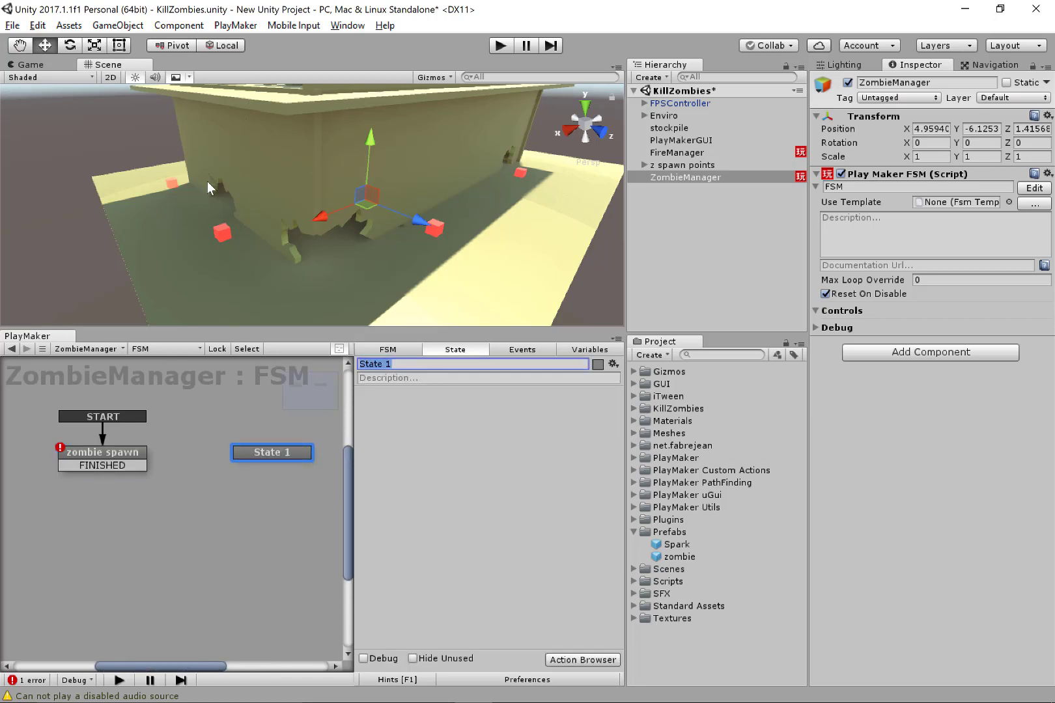
text(wait)
click(130, 456)
drag(117, 465, 272, 452)
- Add a Wait action to the wait state
click(273, 453)
key(grave)
text(wait)
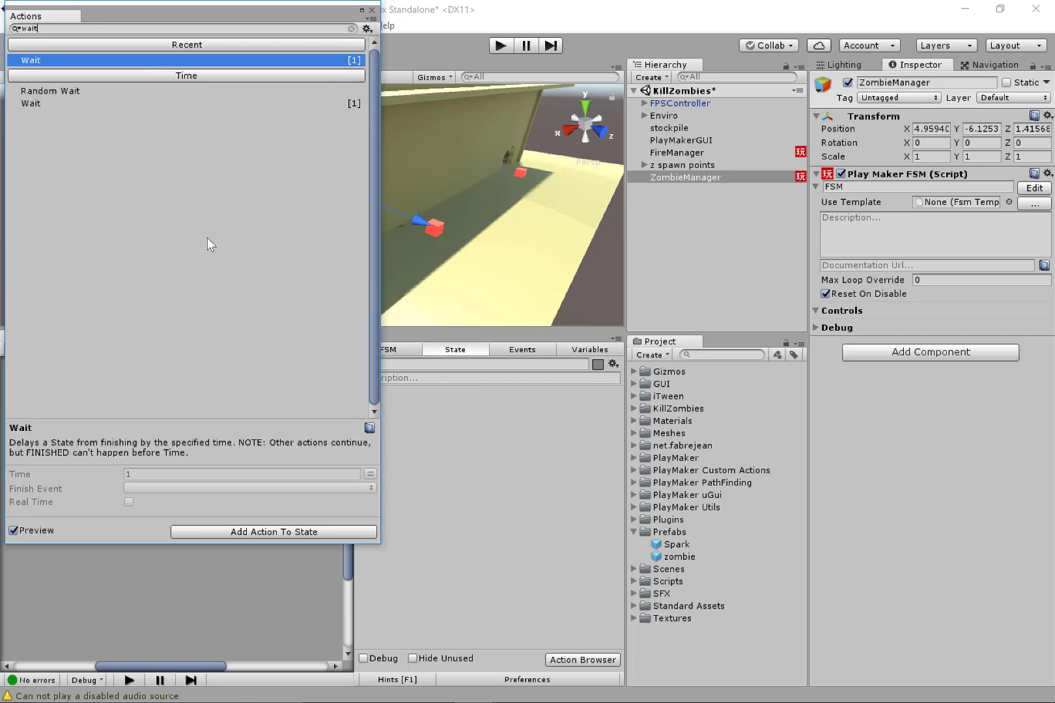
key(Return)
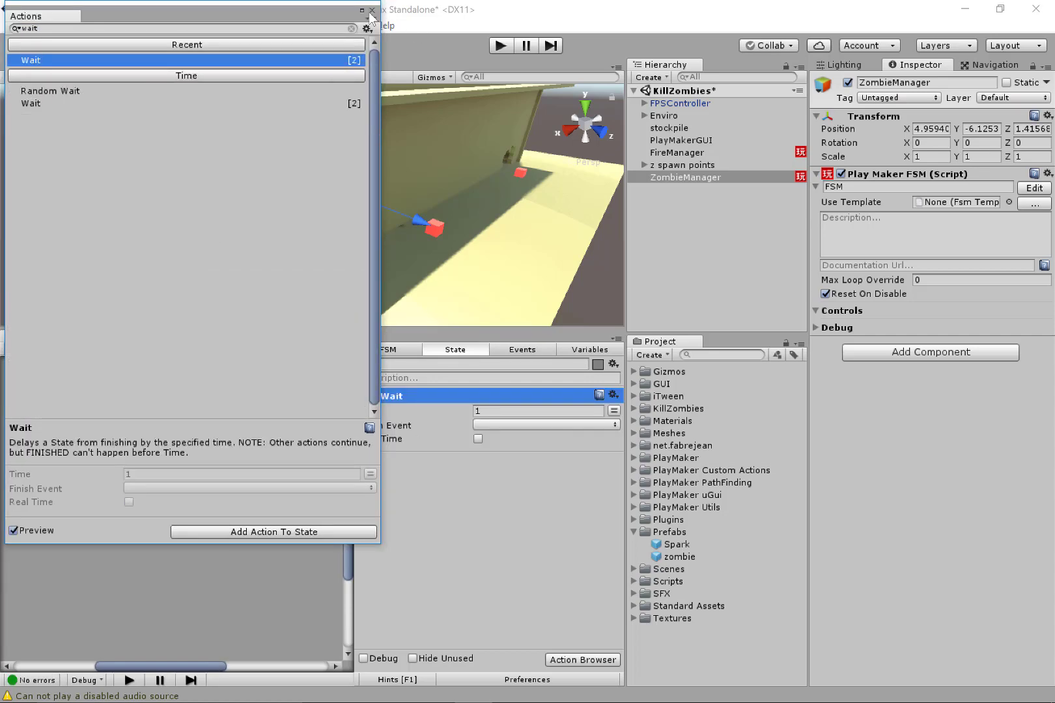
click(372, 11)
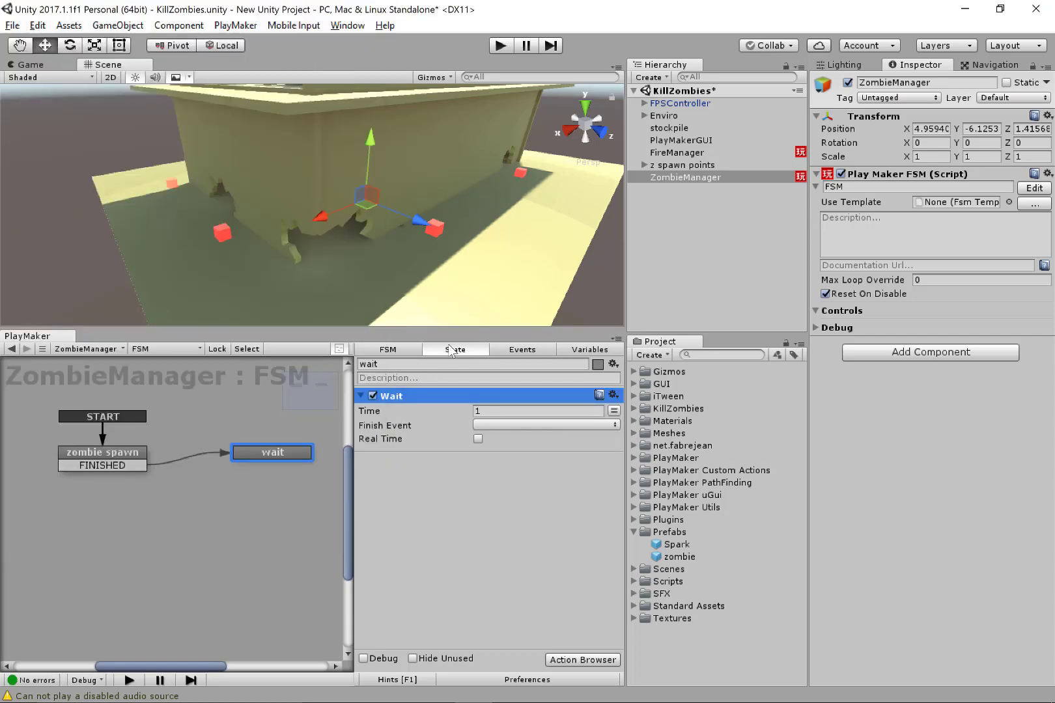
- Add a FINISHED transition from the wait state back to zombie spawn and set the Wait action's finish event to FINISHED
ctrl+click(280, 452)
drag(290, 465, 136, 460)
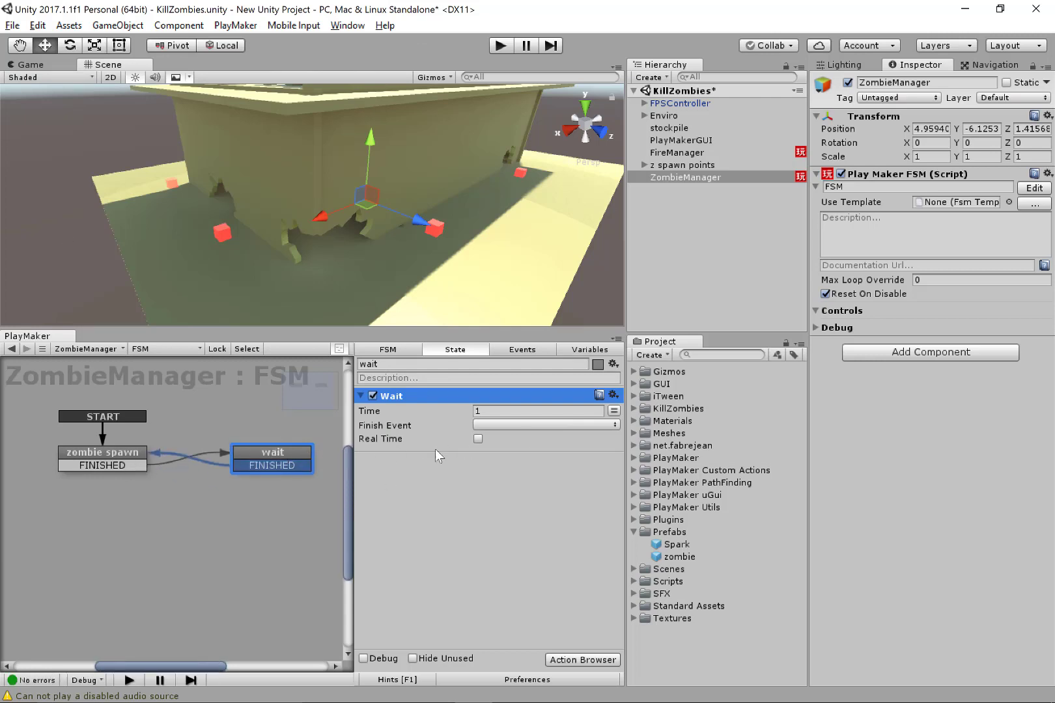
click(533, 408)
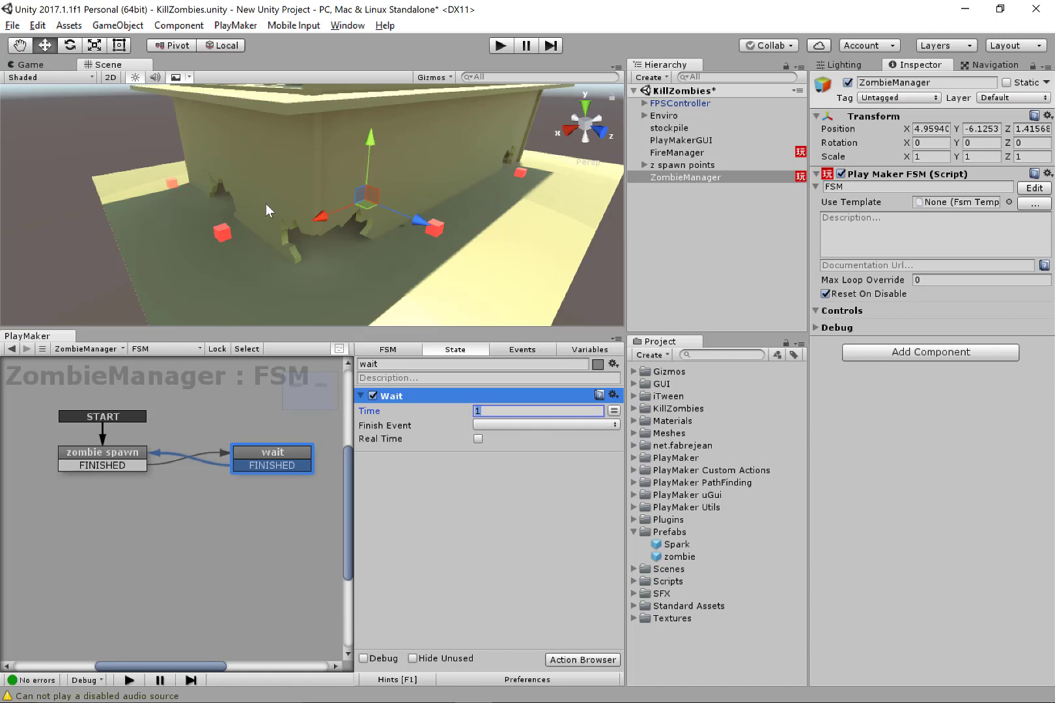
click(571, 424)
click(515, 457)
click(127, 460)
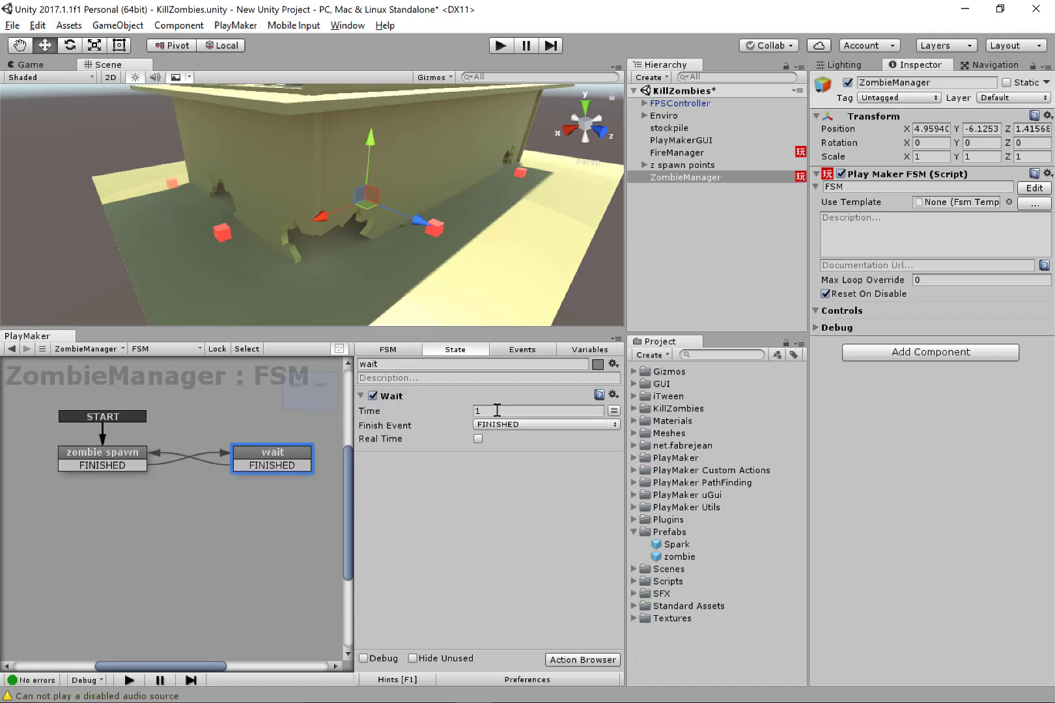
- Set the Wait action's time to 0.2 and play-test the zombie spawning, ending play mode
click(497, 410)
text(.2)
key(Return)
click(500, 46)
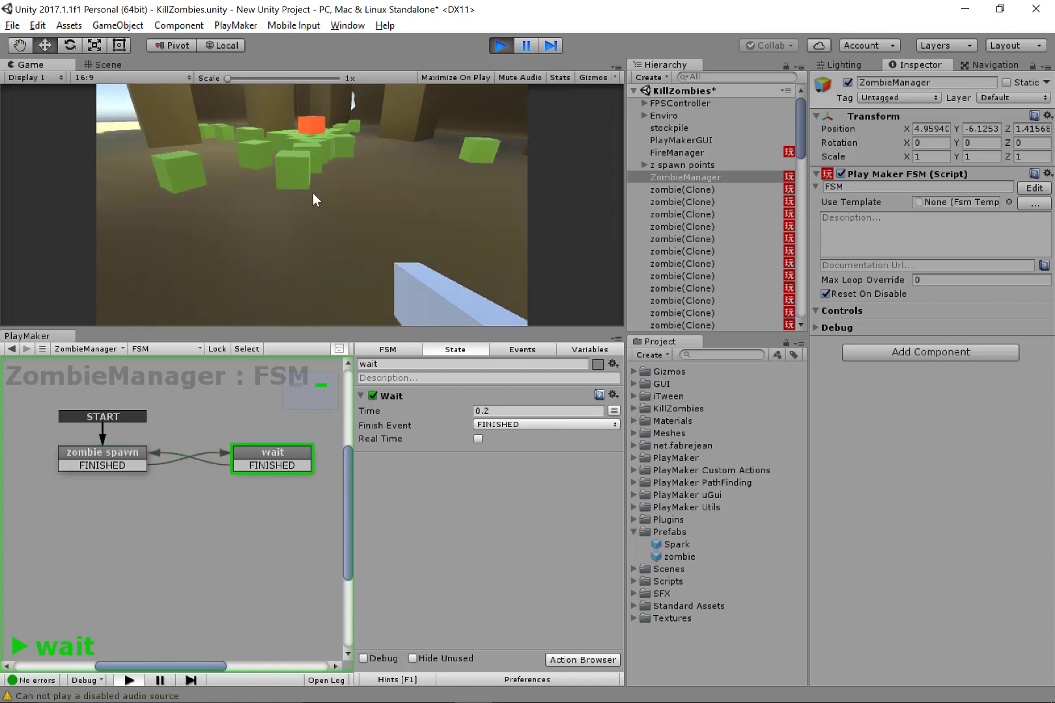
click(313, 184)
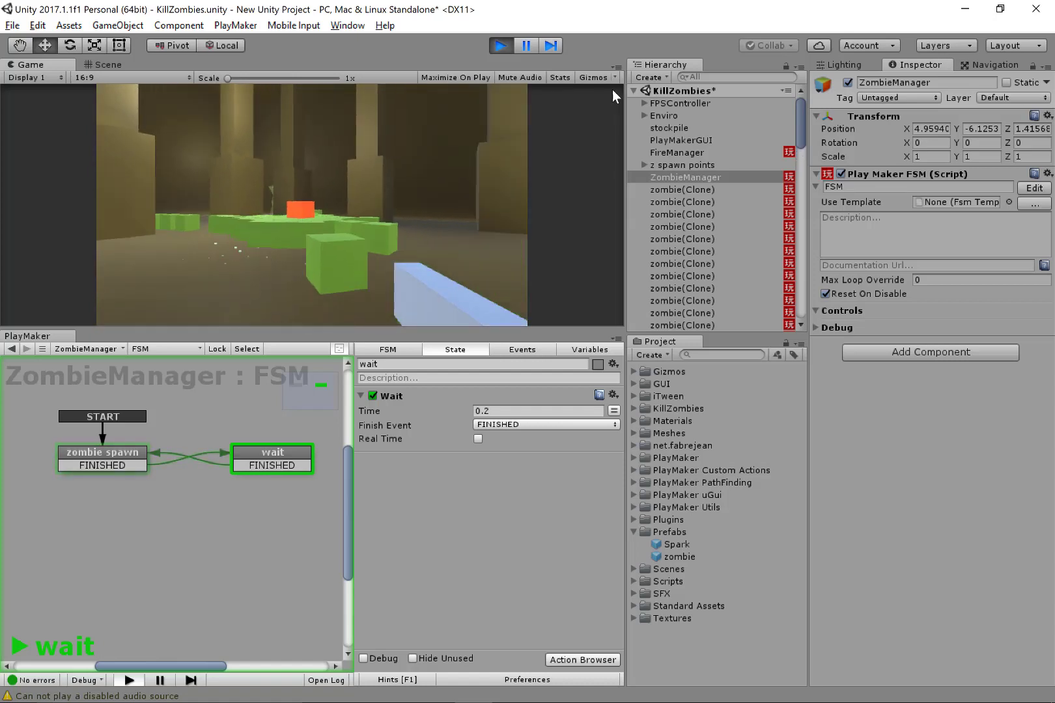
key(ctrl+p)
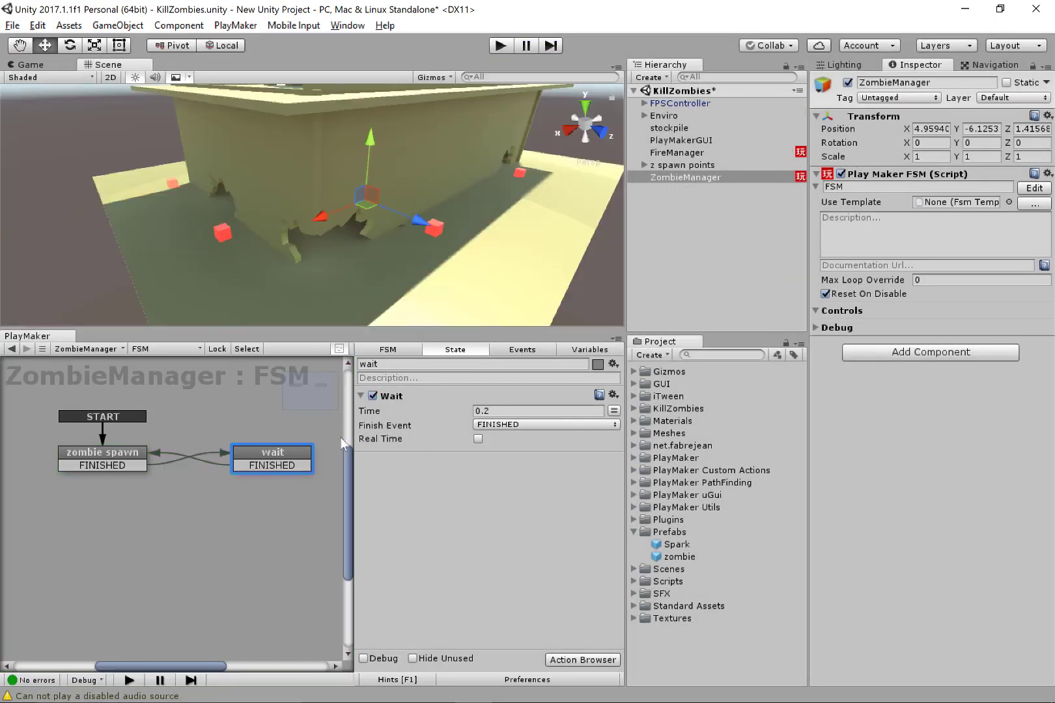
- Set the Wait action's time to 1, run the game and walk the player through the building to the stockpile
click(507, 411)
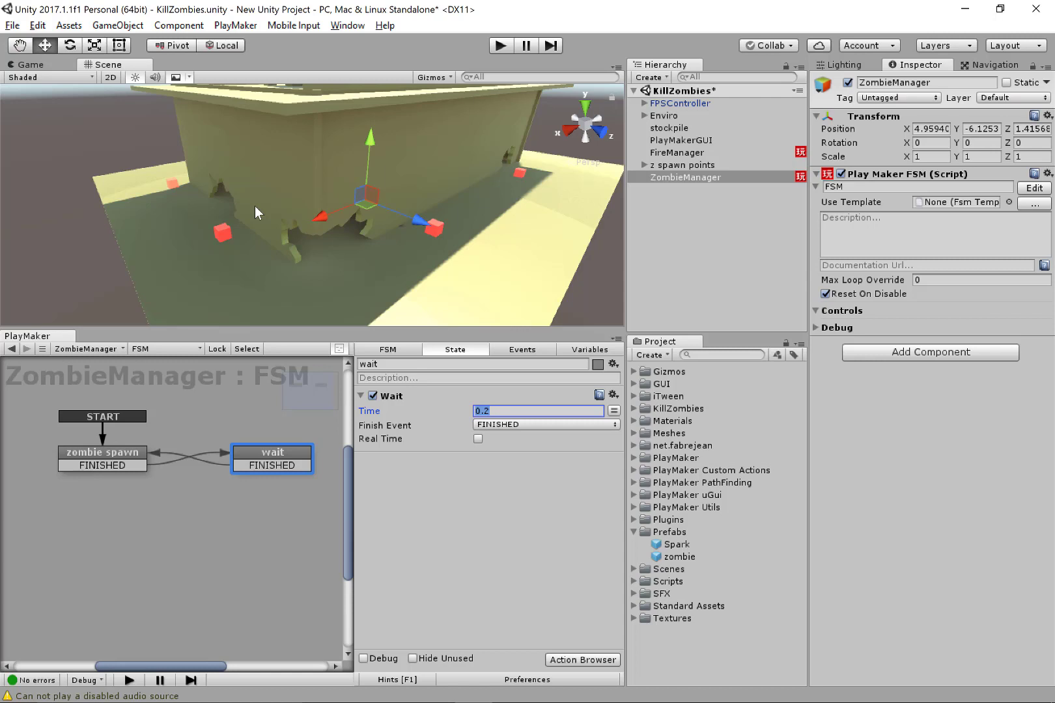
text(1)
click(500, 46)
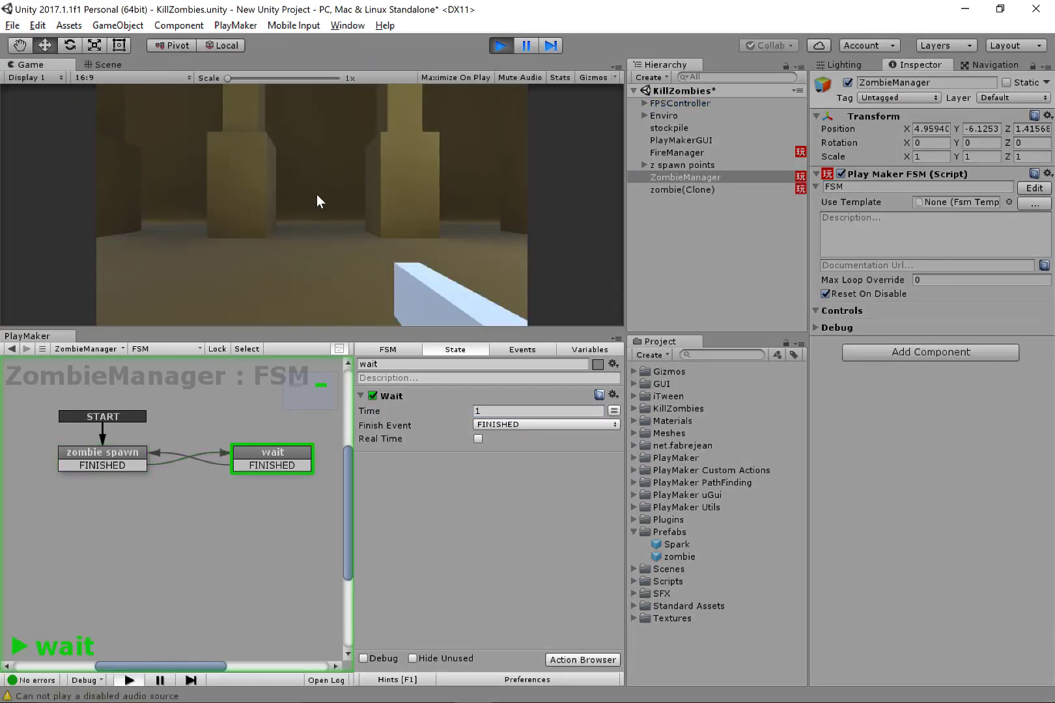
key(w)
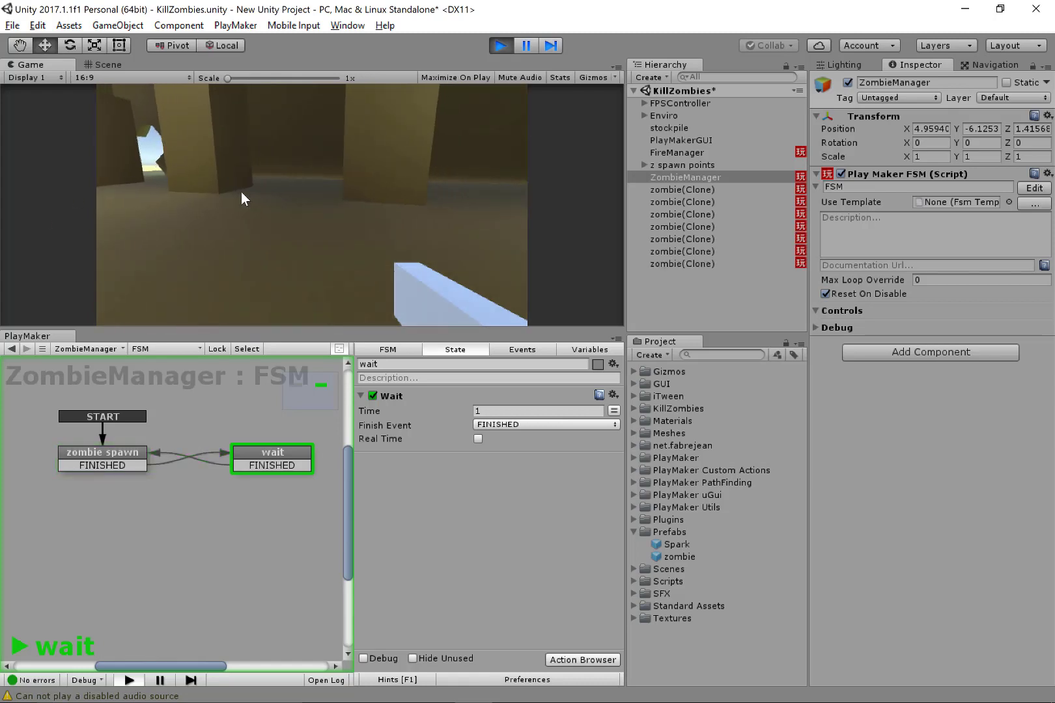
key(w)
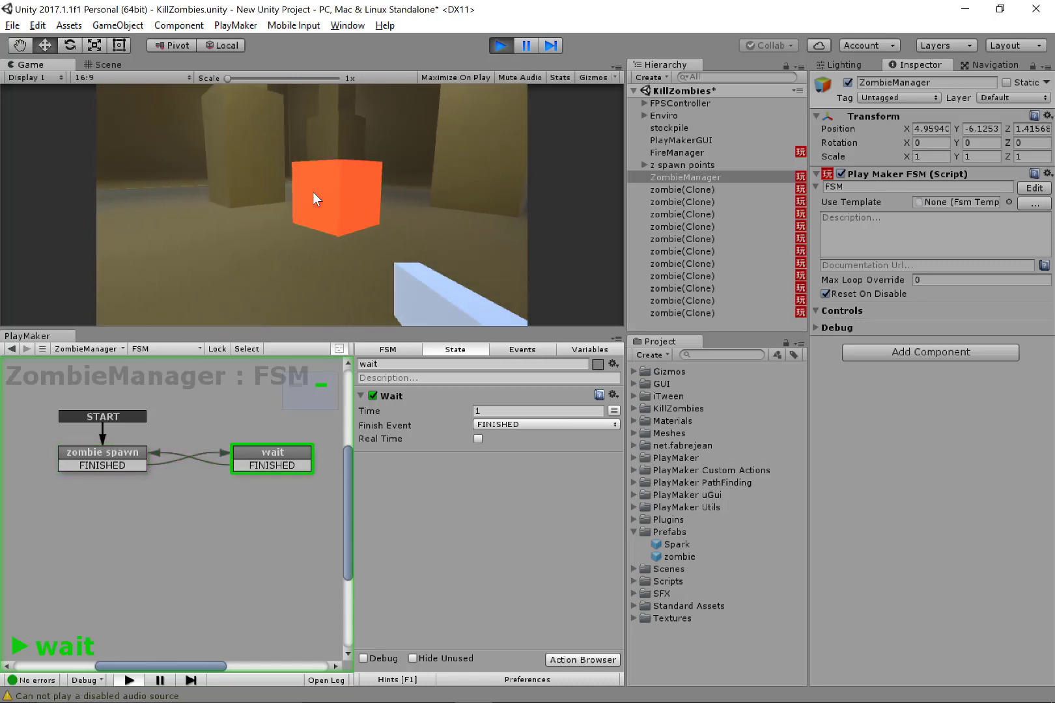
- Shoot at the zombies approaching the stockpile to check their spawning and movement, and stop the play test
click(311, 191)
click(311, 192)
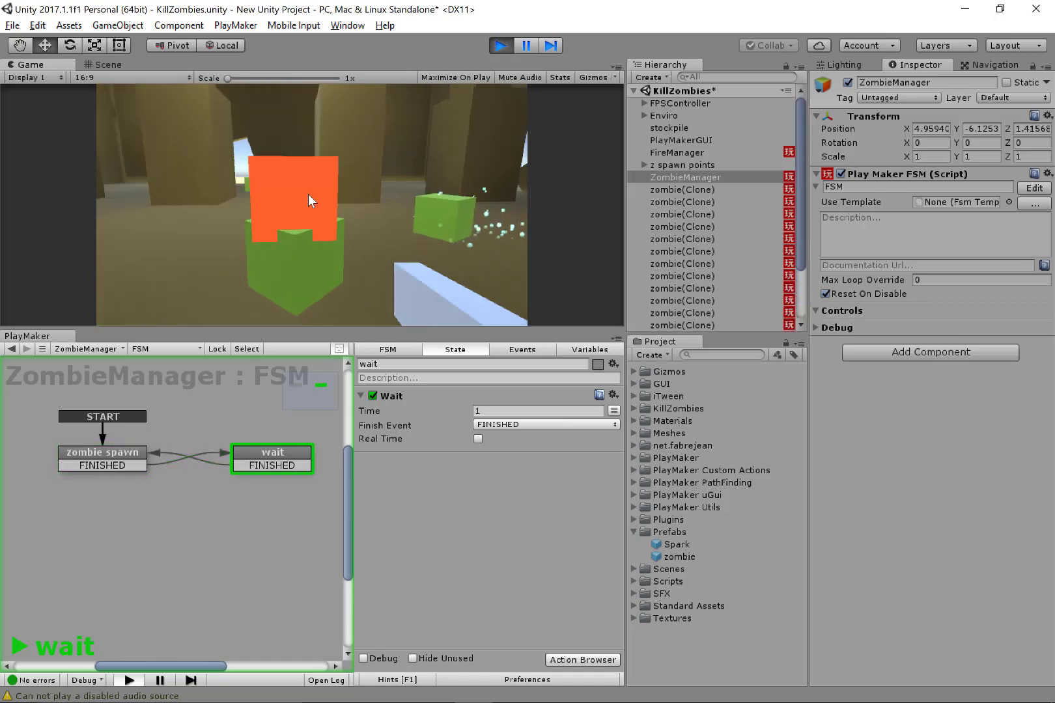
click(309, 191)
key(s)
click(307, 189)
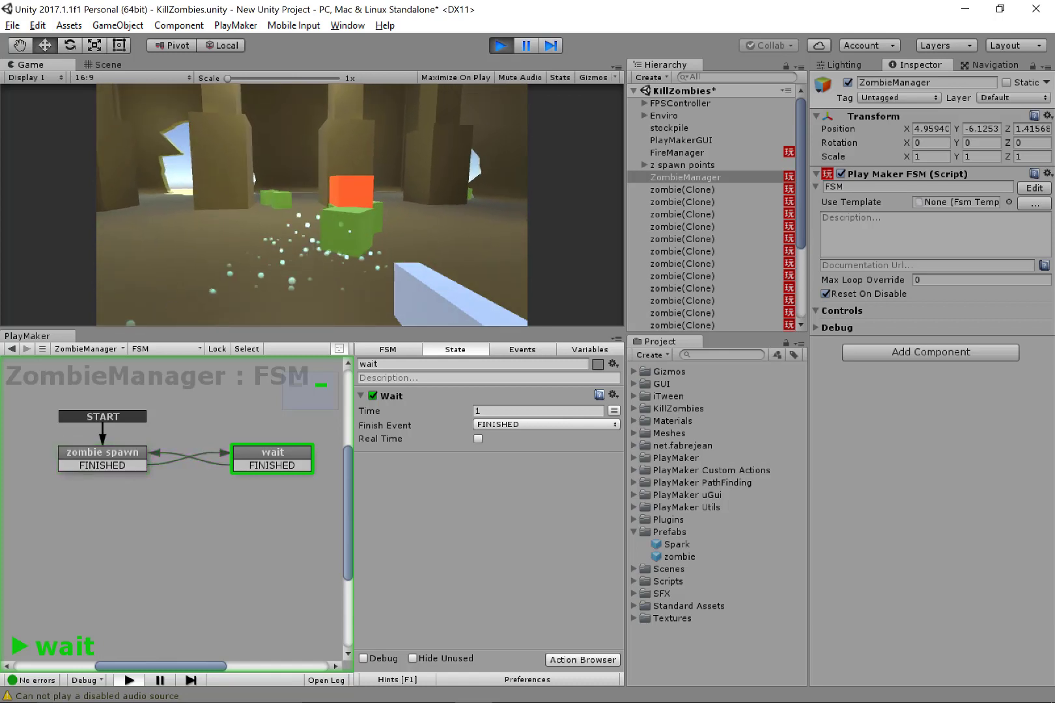
click(312, 191)
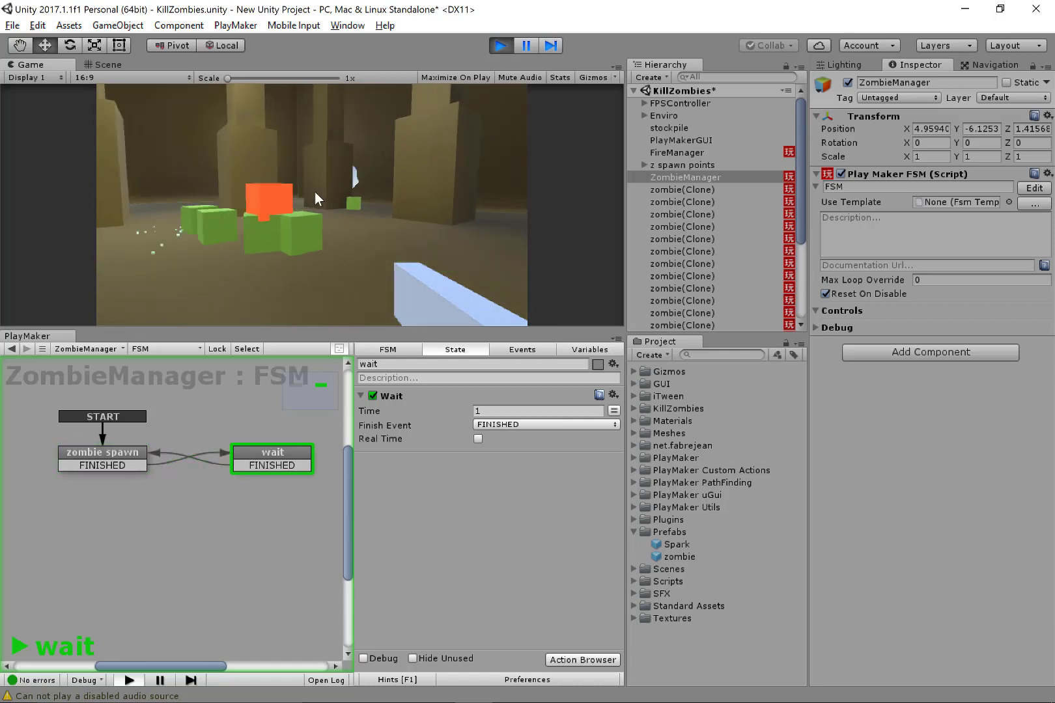
click(311, 192)
click(311, 192)
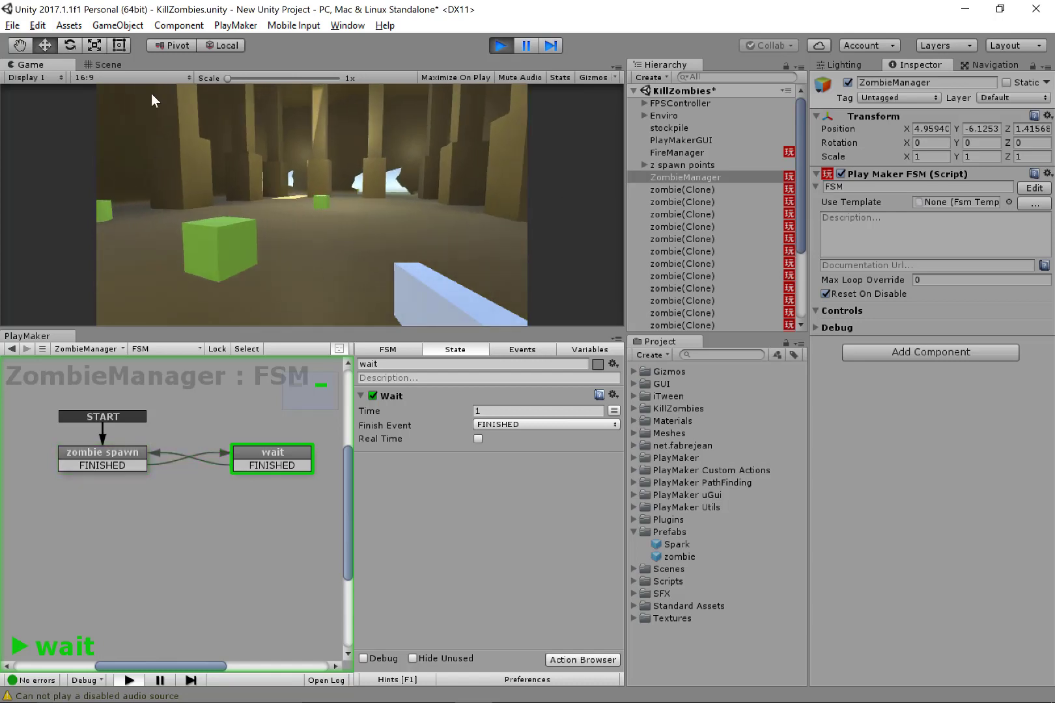
click(156, 96)
click(310, 193)
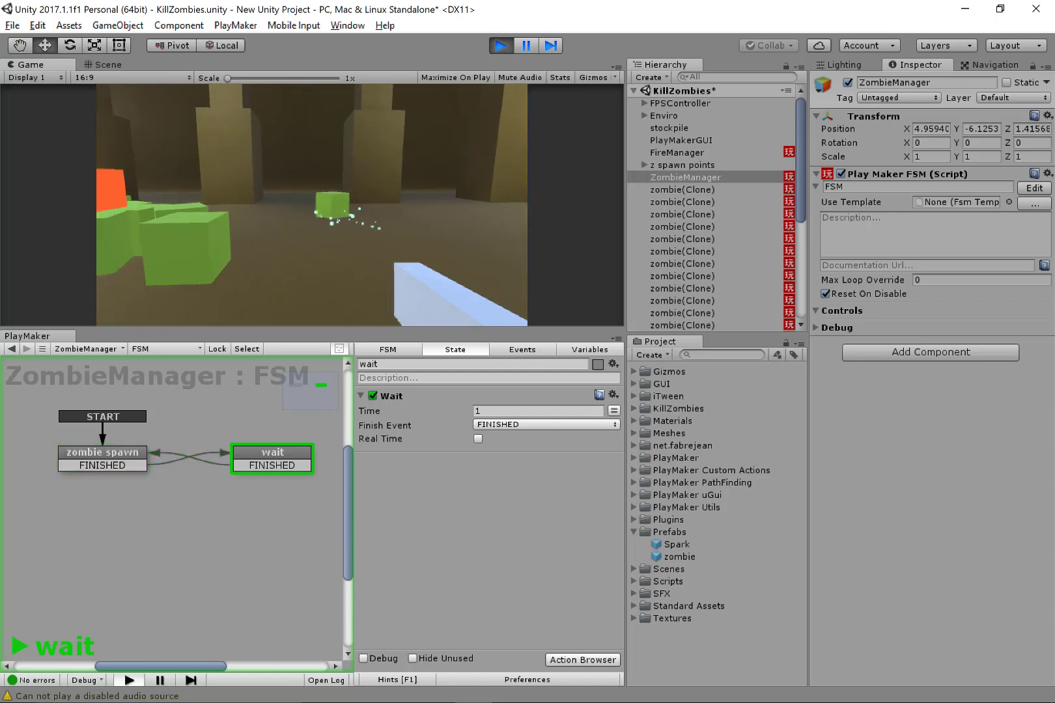
click(310, 191)
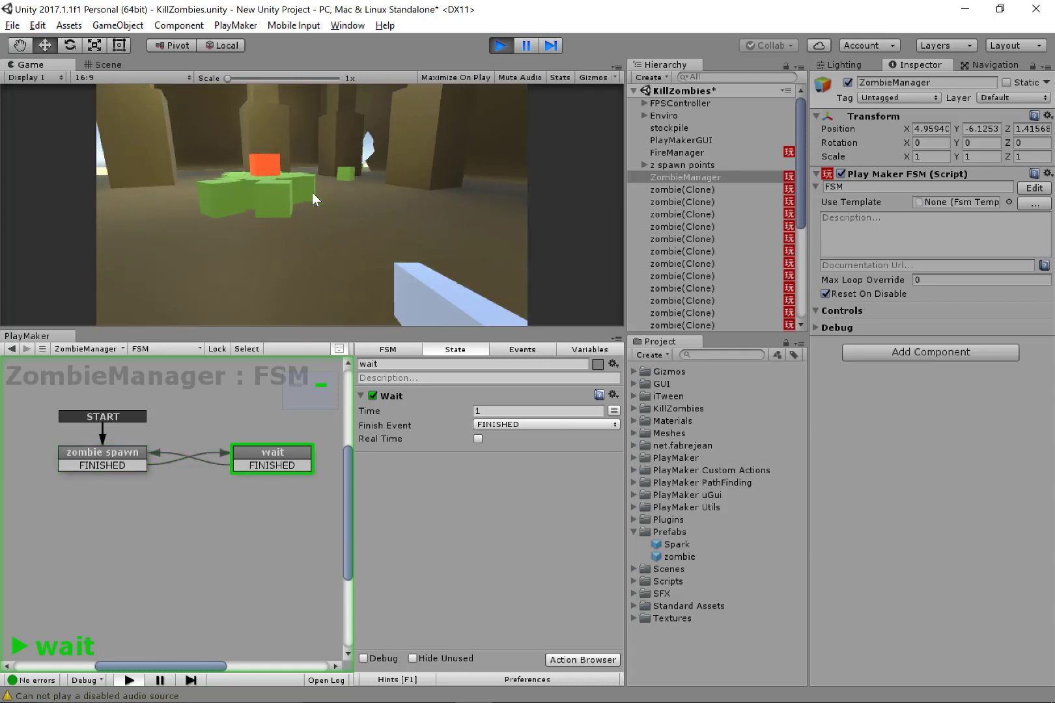
click(500, 45)
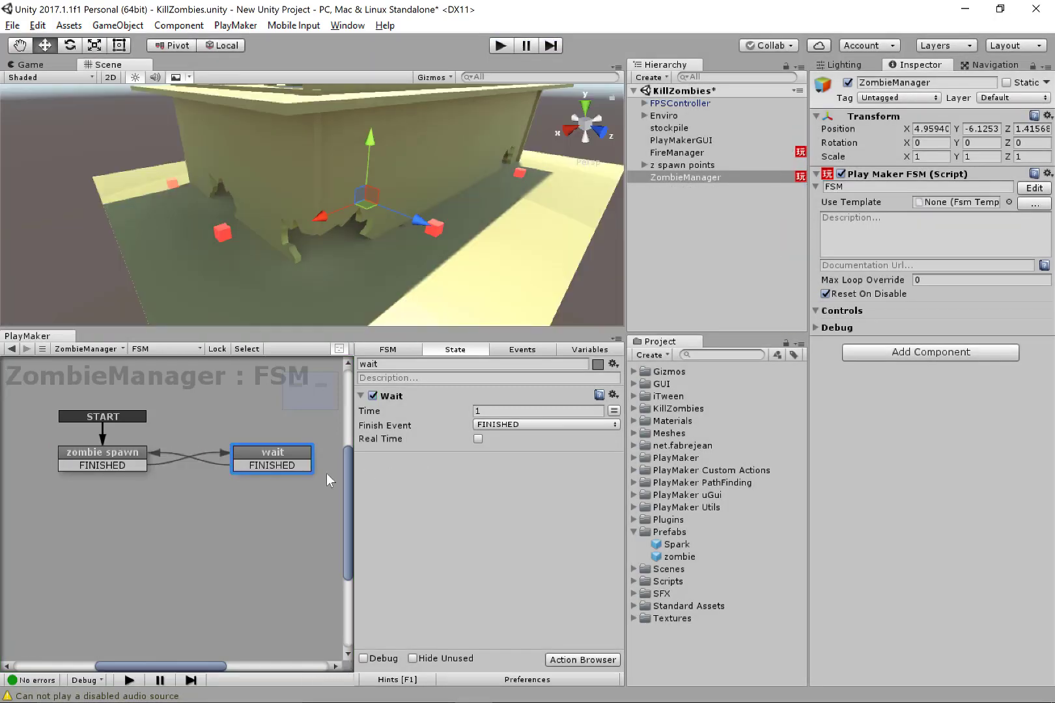
- Move the wait state closer to zombie spawn in the FSM graph and review both states' actions
drag(245, 460, 224, 460)
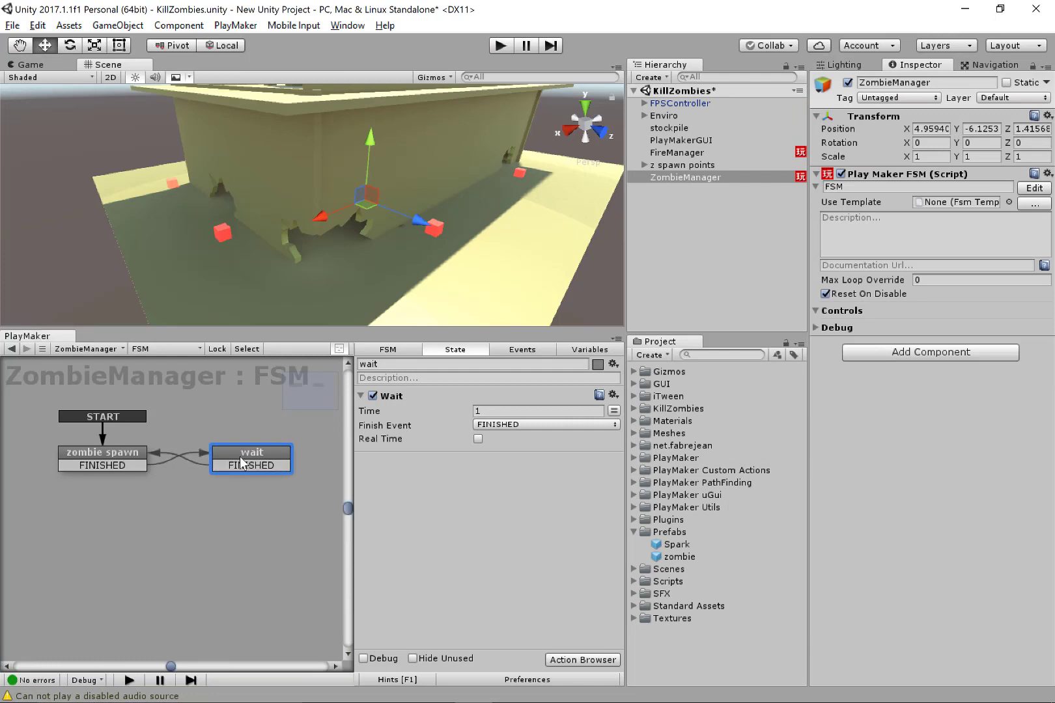
click(115, 456)
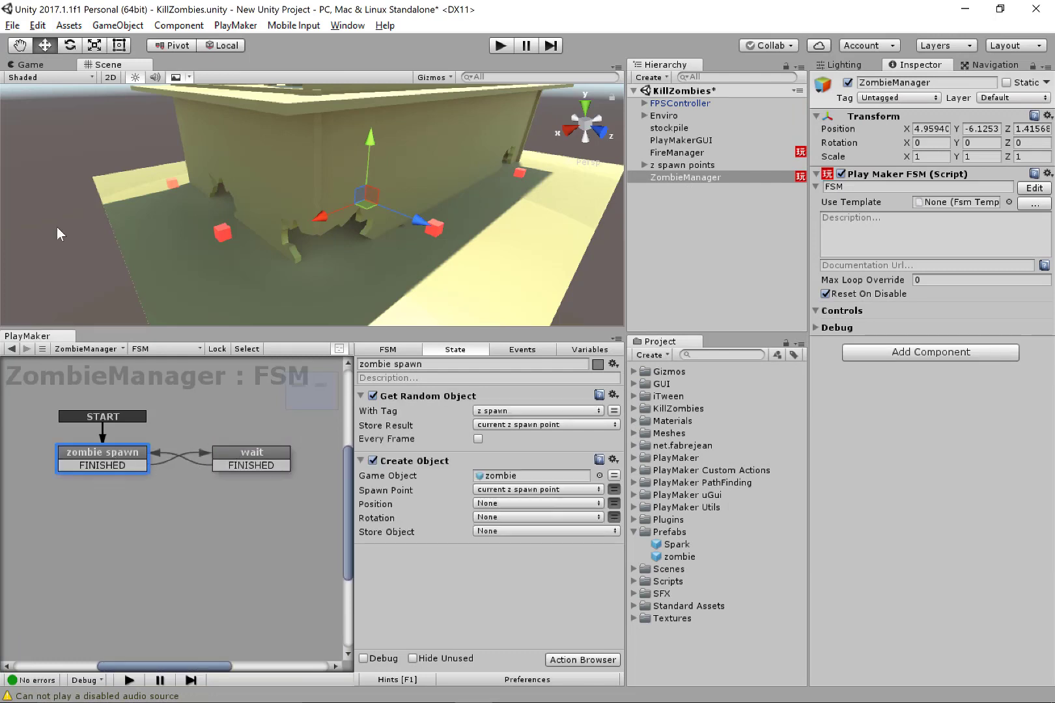
click(264, 463)
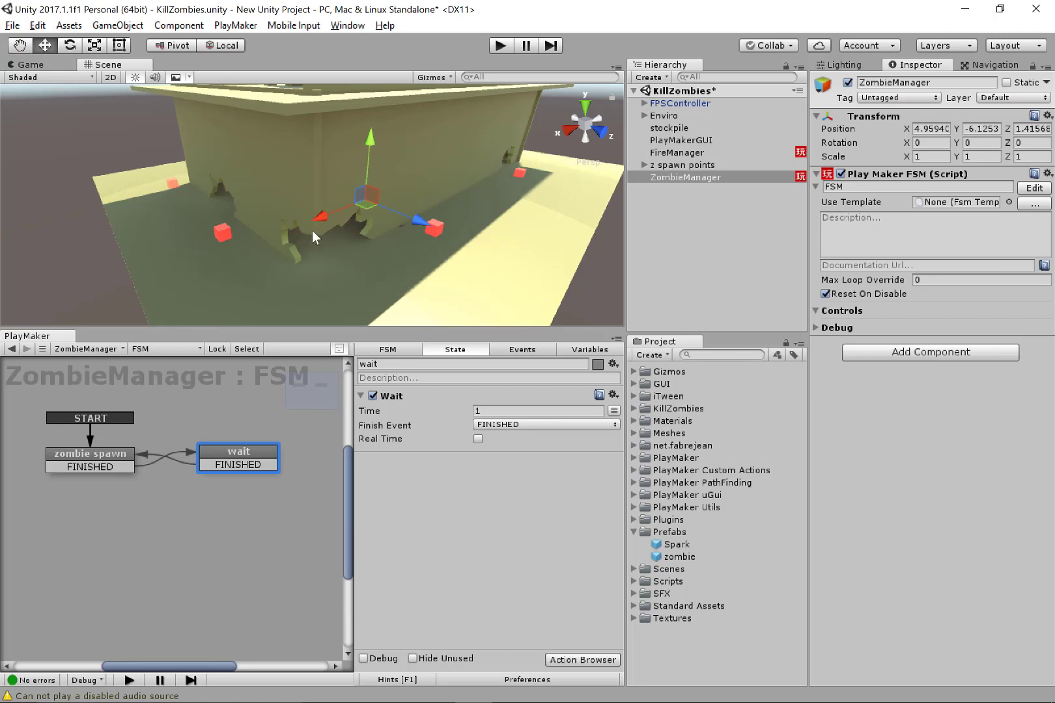
- Select the stockpile object in the scene
click(671, 128)
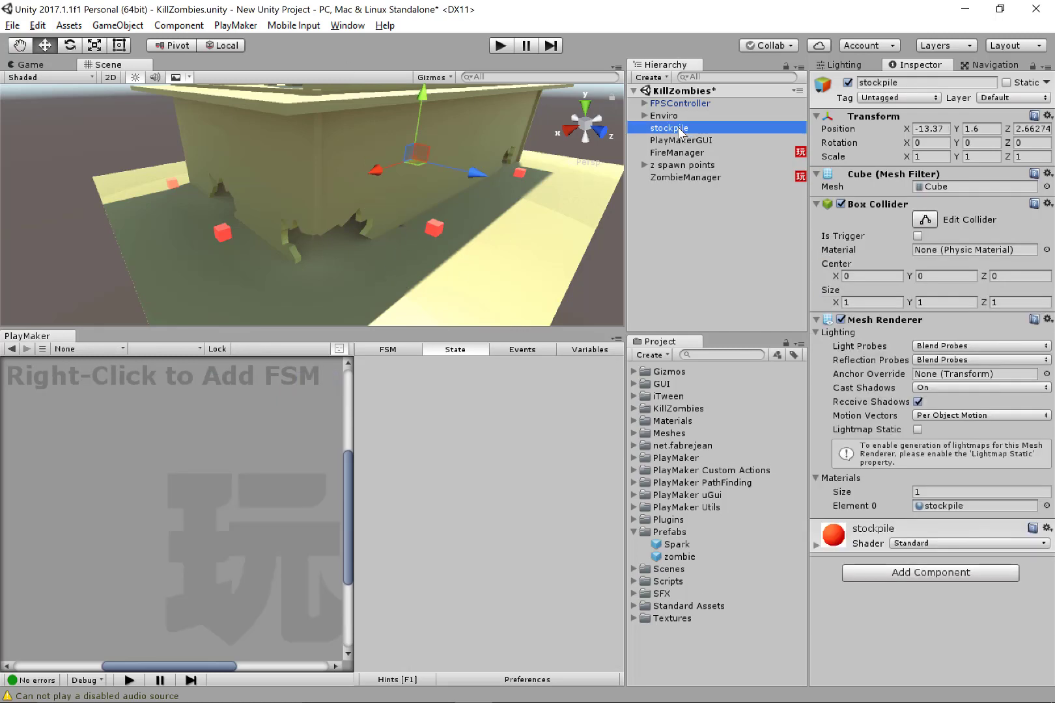